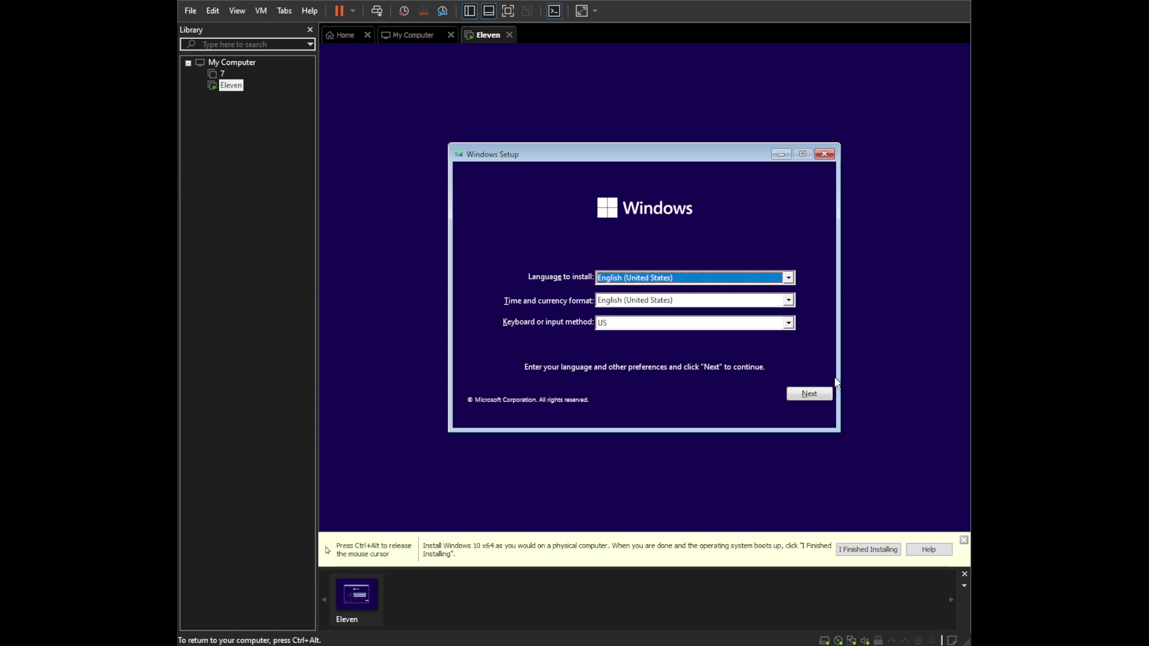
- Accept the default language settings and start the Windows installation
click(815, 393)
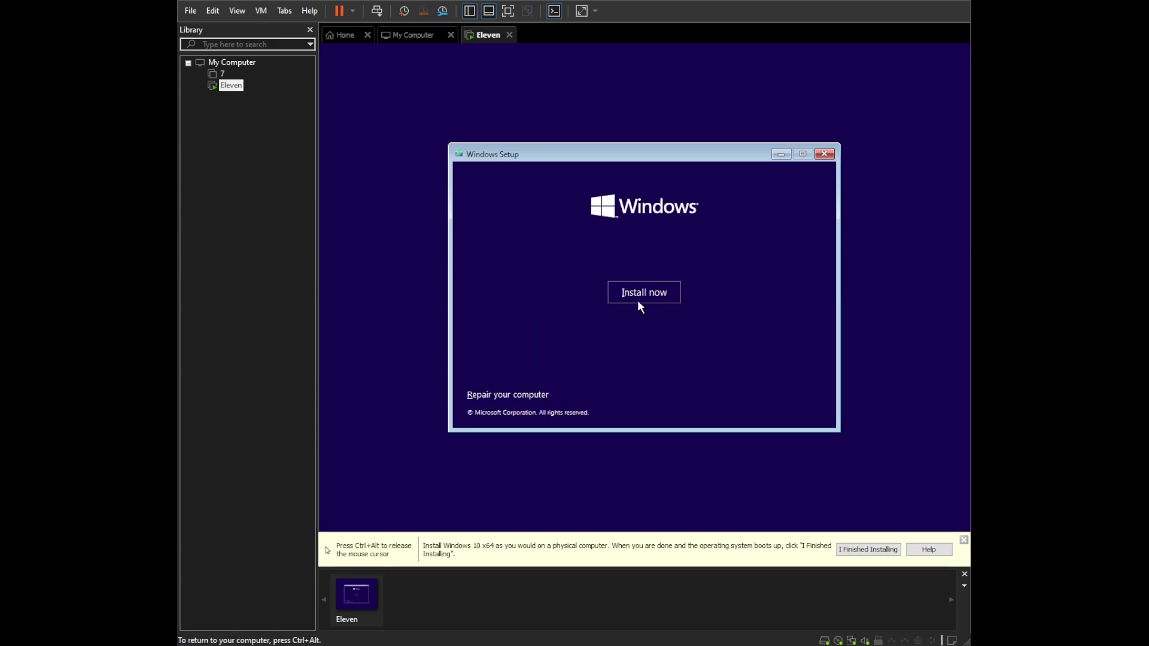
click(628, 298)
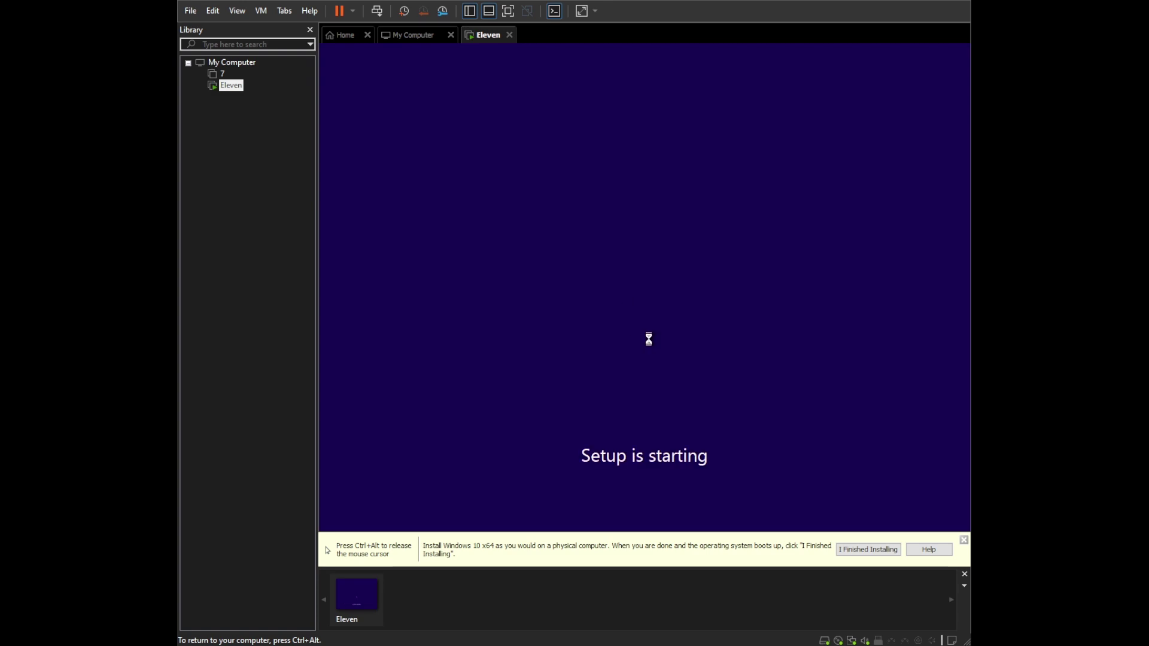
key(ctrl+alt)
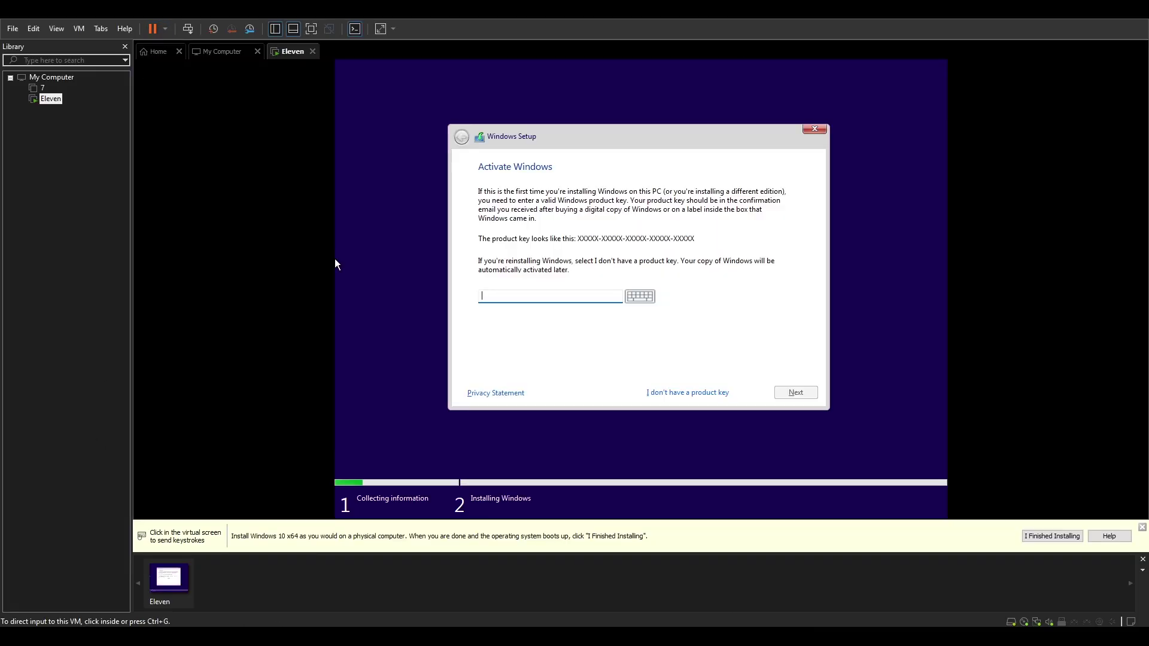
click(257, 335)
- Continue without a product key and pick Windows 11 Pro from the edition list
click(689, 393)
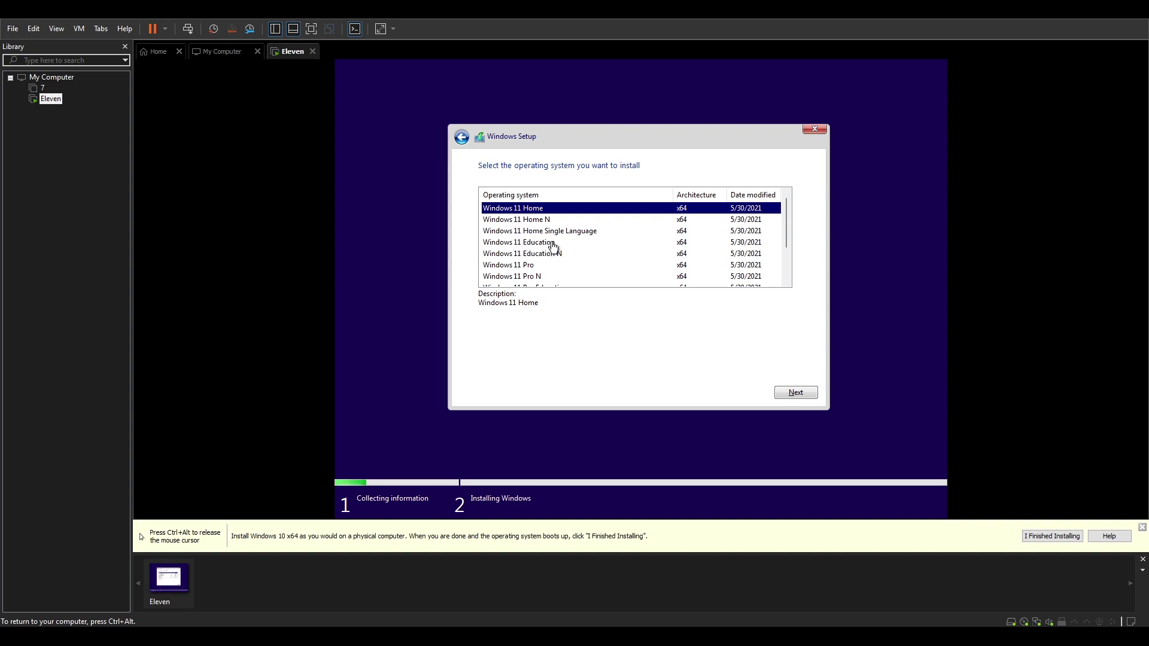
scroll(529, 263, down, 1)
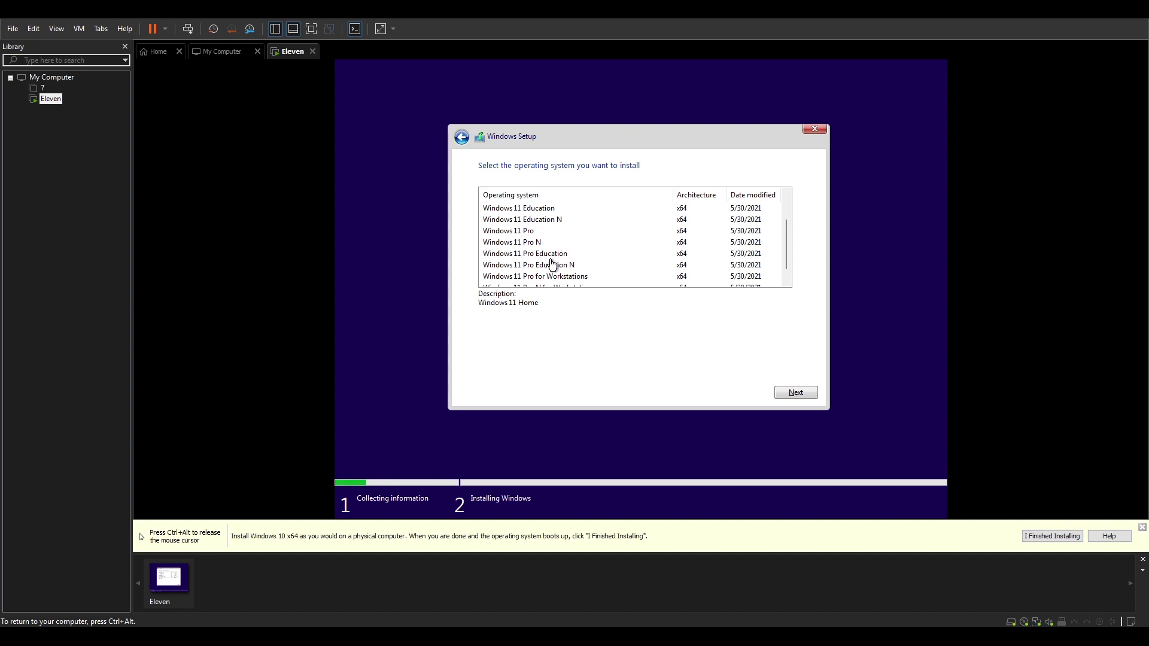
scroll(524, 270, down, 1)
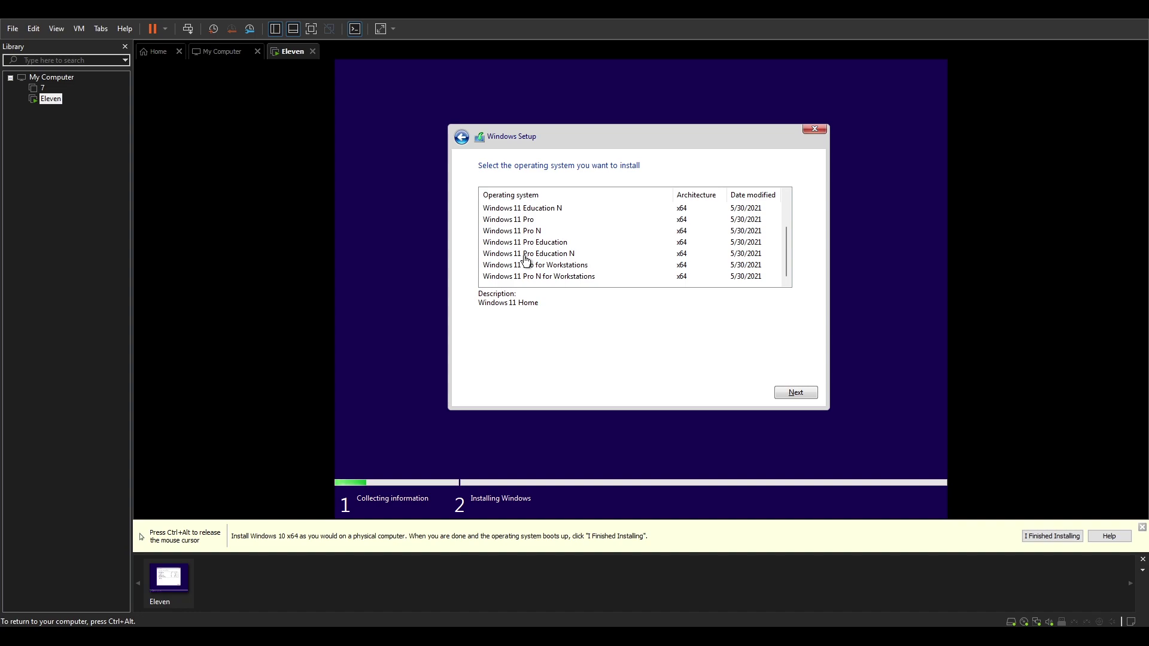
scroll(526, 259, up, 2)
scroll(525, 260, down, 1)
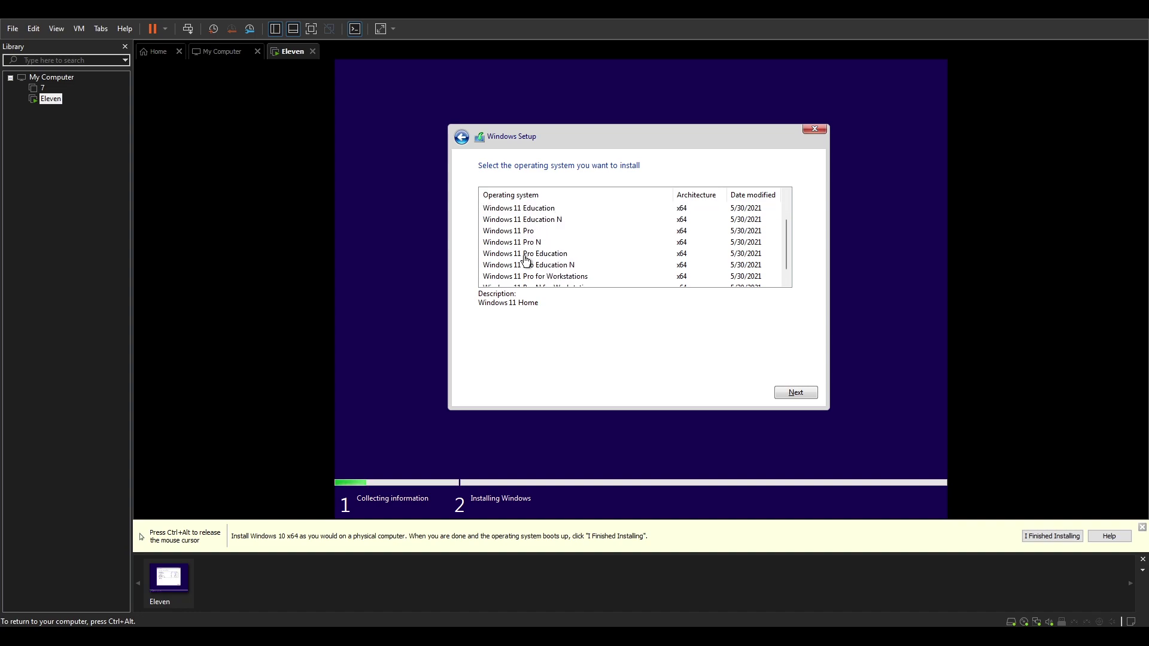
scroll(520, 250, down, 1)
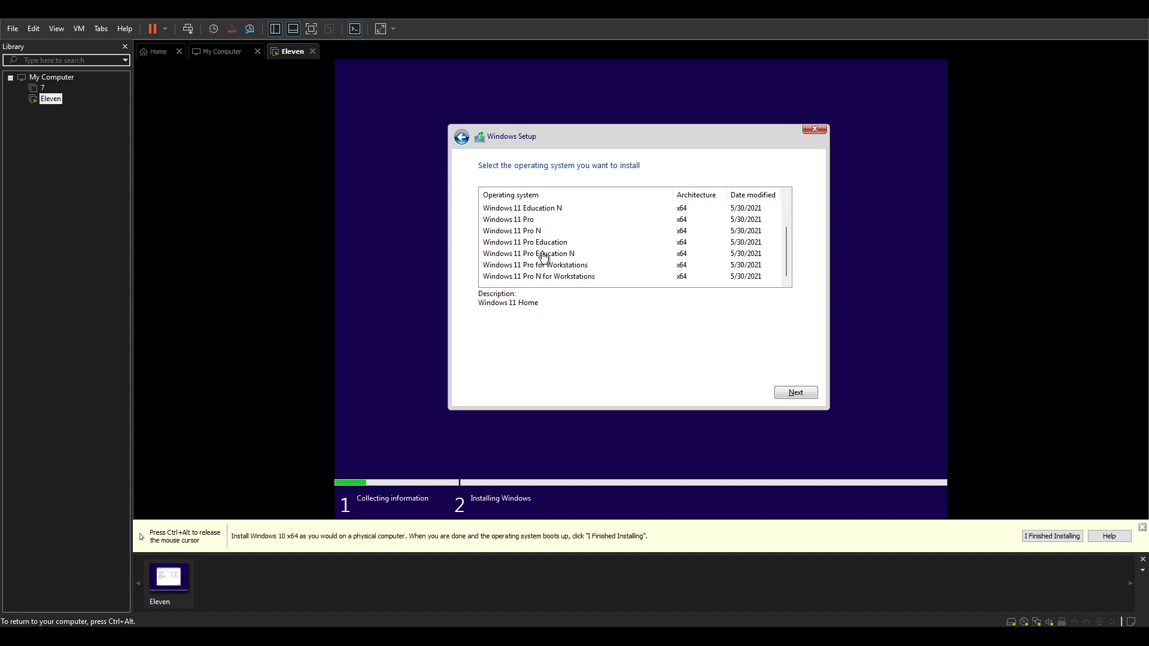
scroll(526, 228, up, 2)
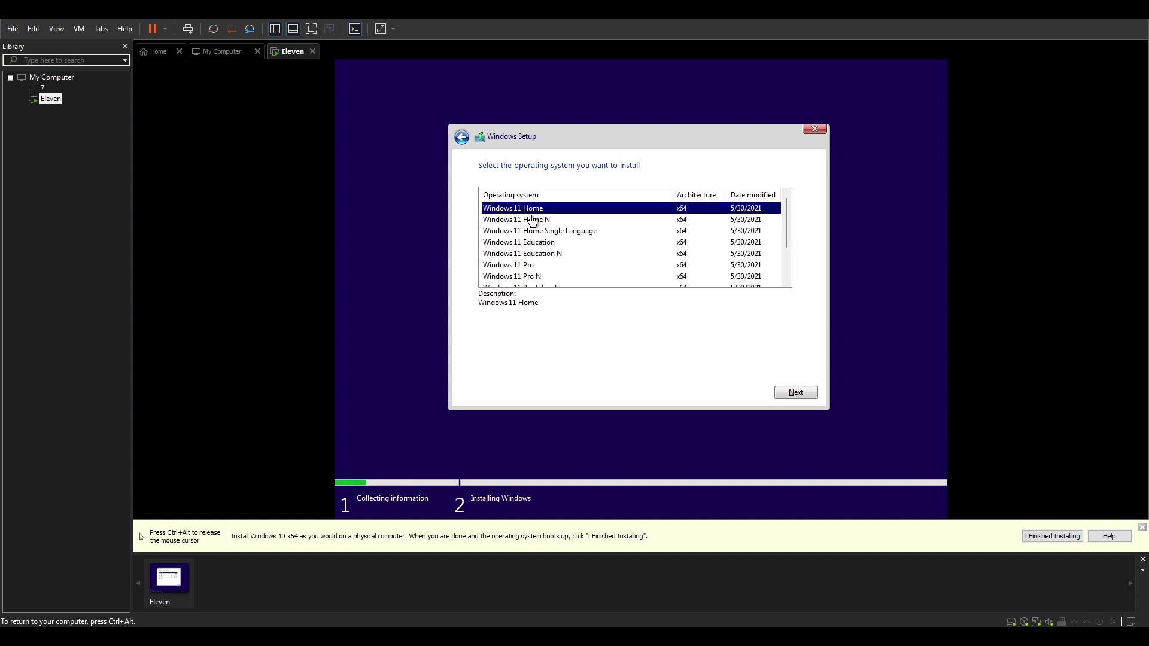
scroll(530, 220, down, 1)
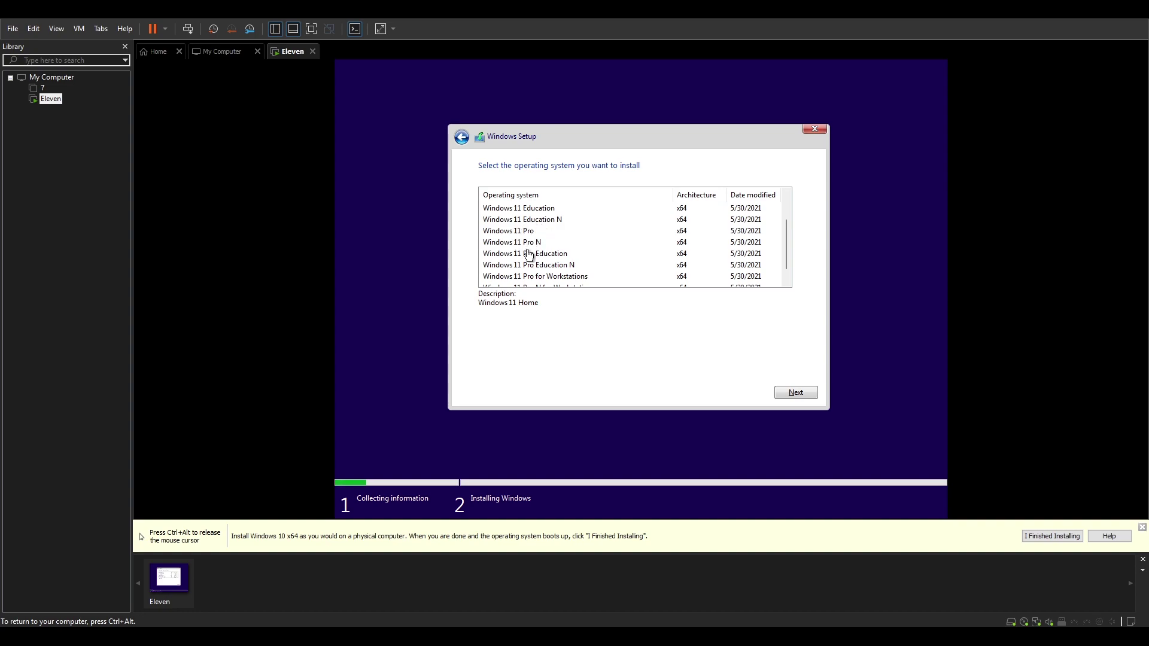
scroll(529, 234, down, 1)
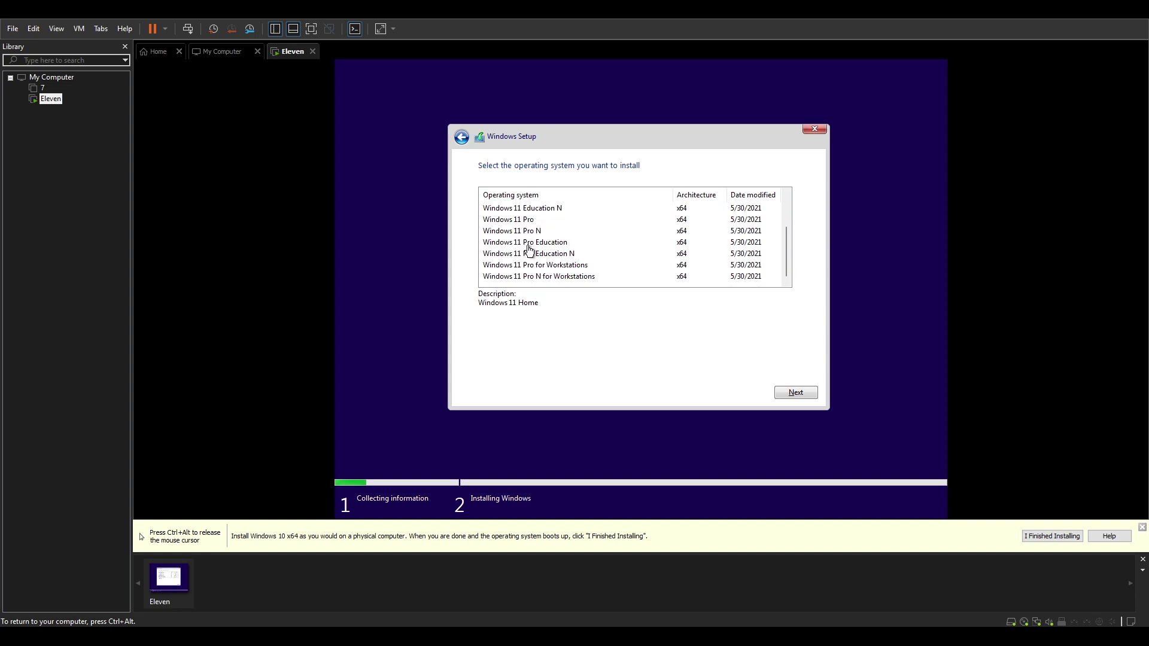
scroll(527, 253, up, 1)
click(529, 253)
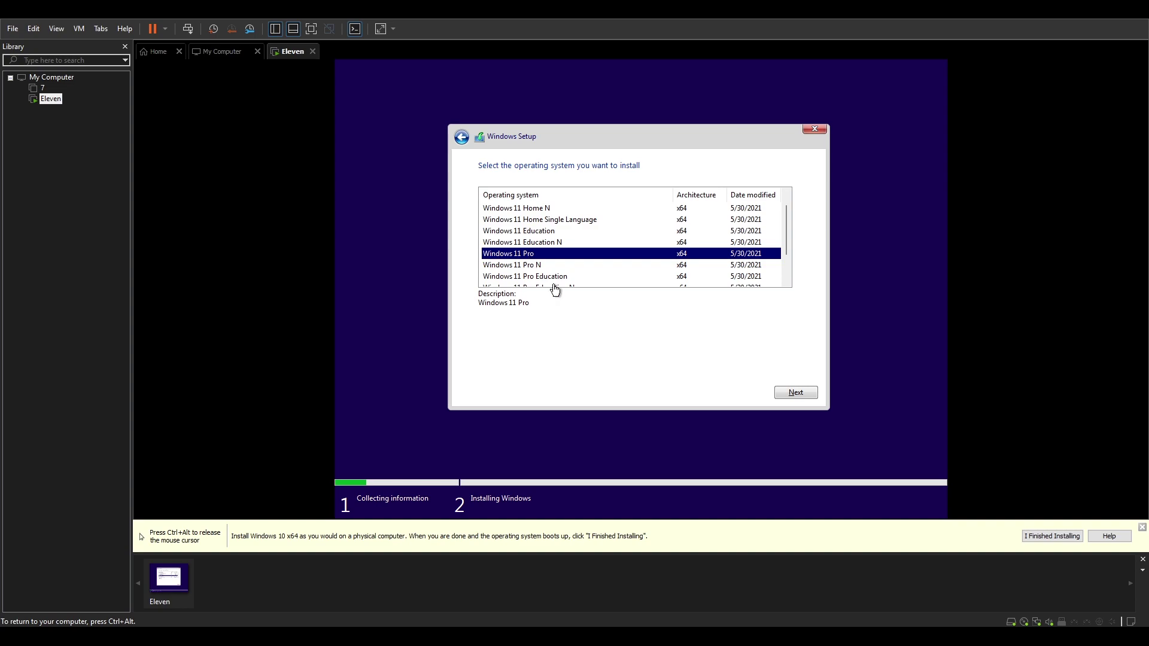
click(796, 392)
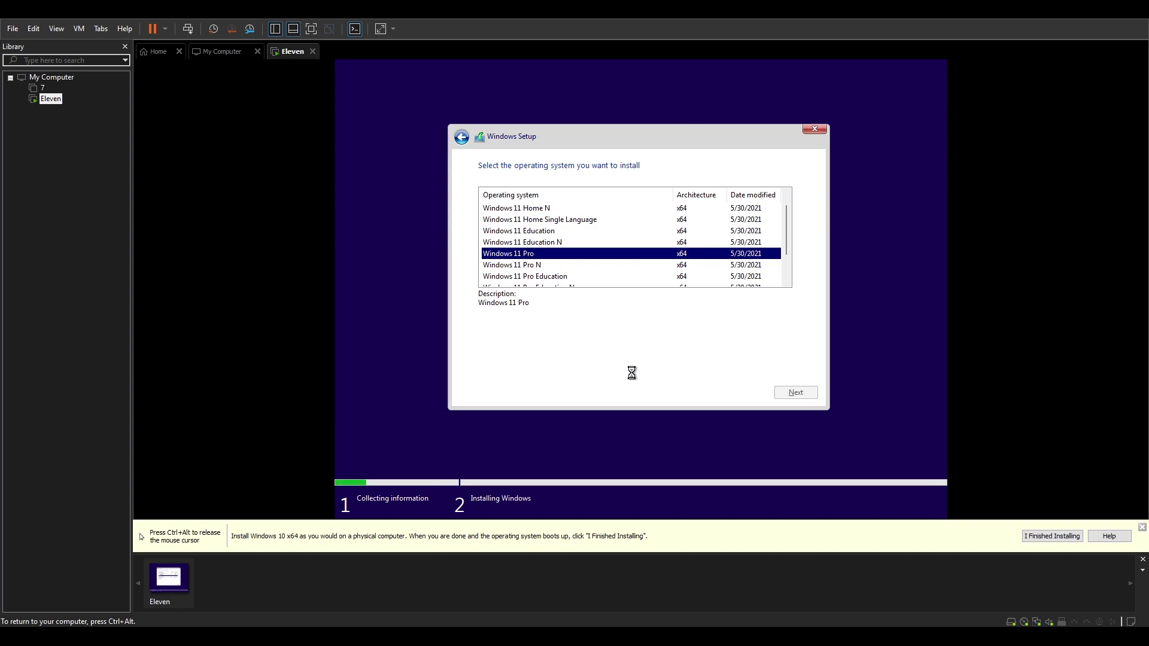
- Accept the licence terms and run a Custom install onto Drive 0's unallocated space
click(546, 367)
click(779, 395)
click(604, 283)
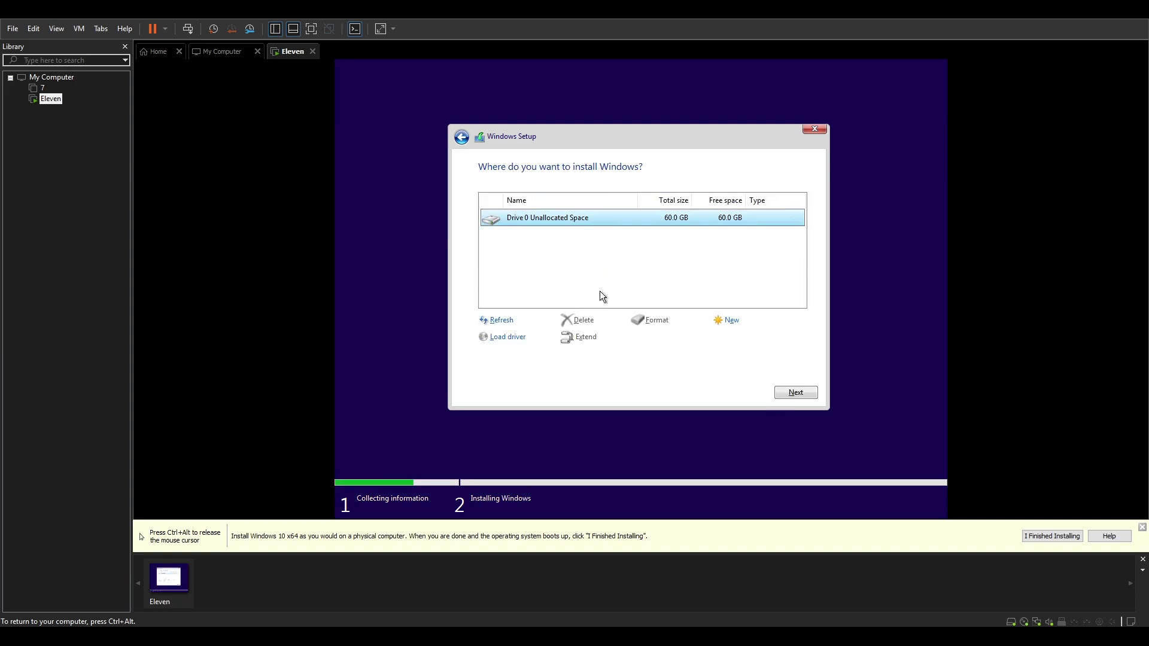
click(788, 395)
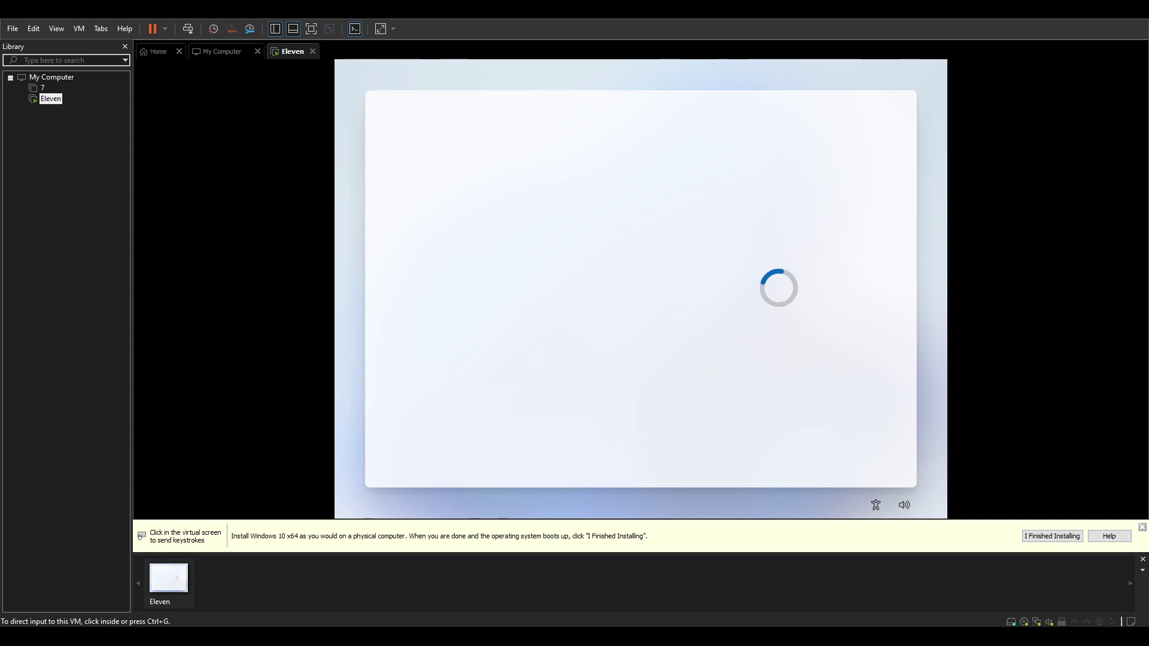
- Confirm United States as region and US keyboard layout, skipping a second layout
click(868, 606)
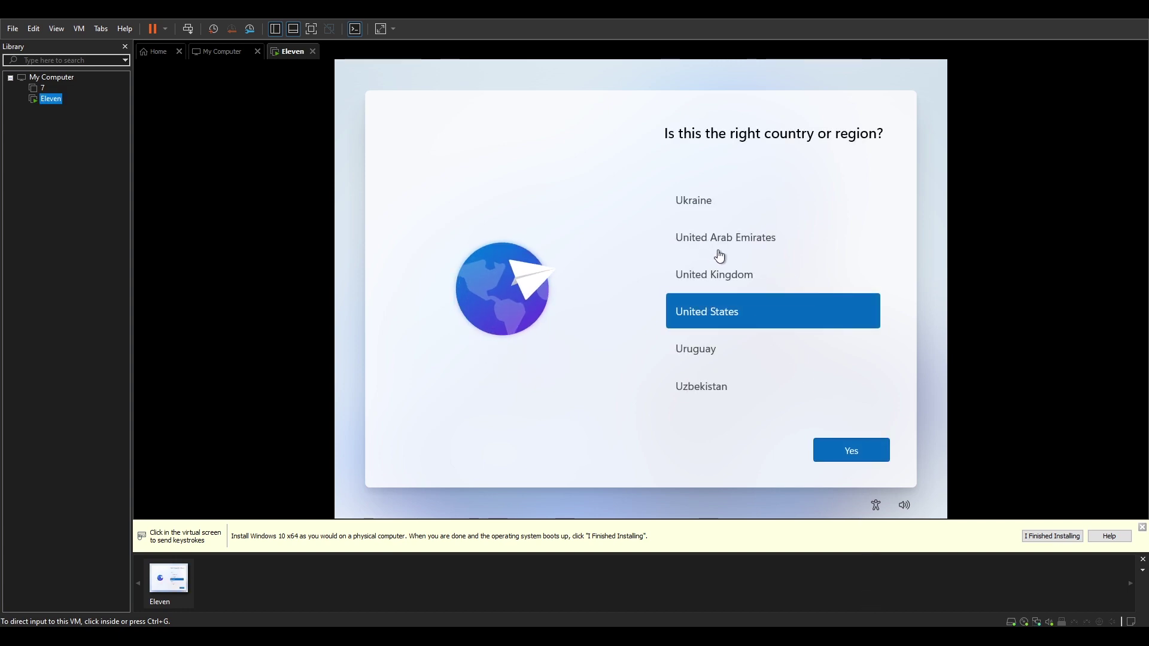
click(869, 456)
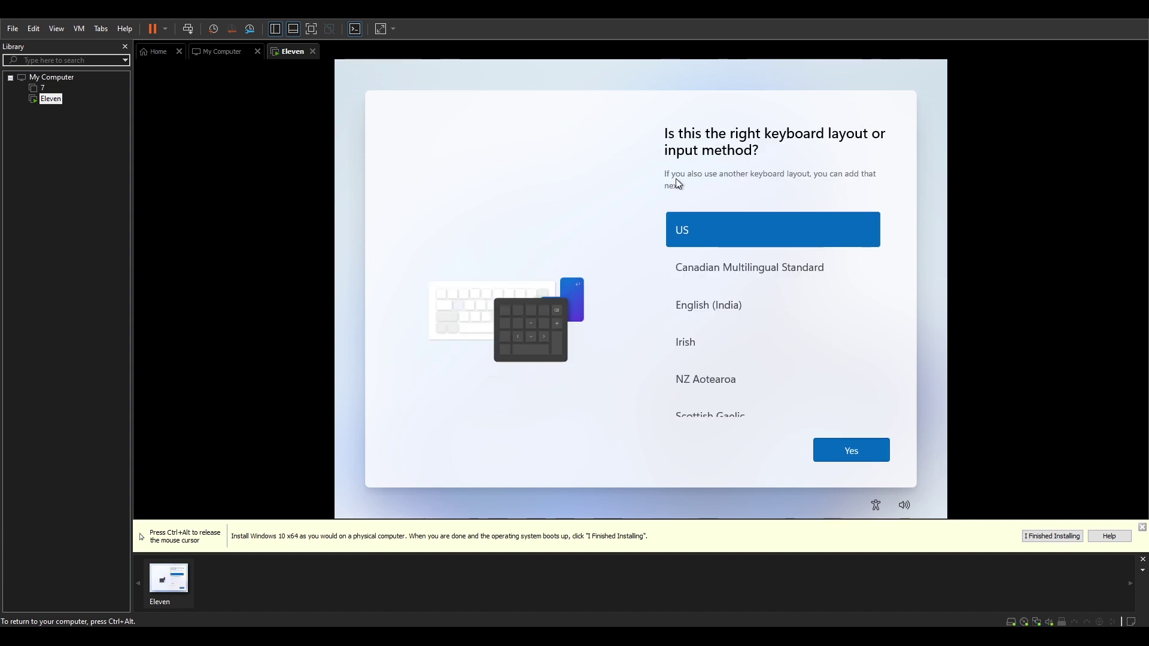
click(842, 453)
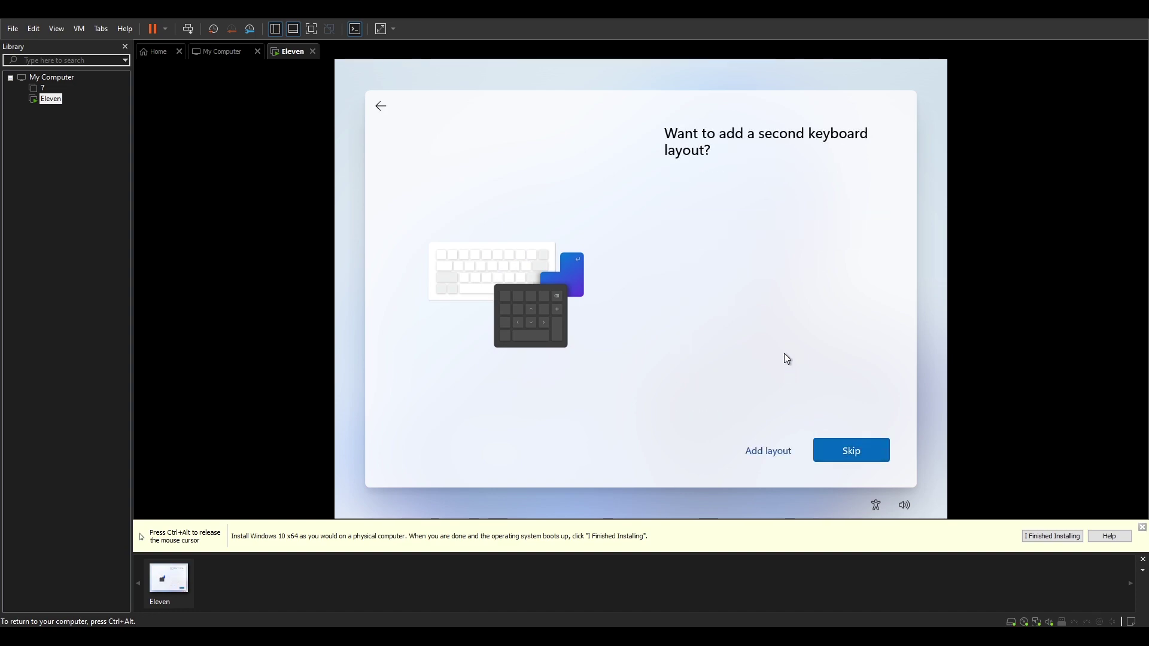
click(848, 456)
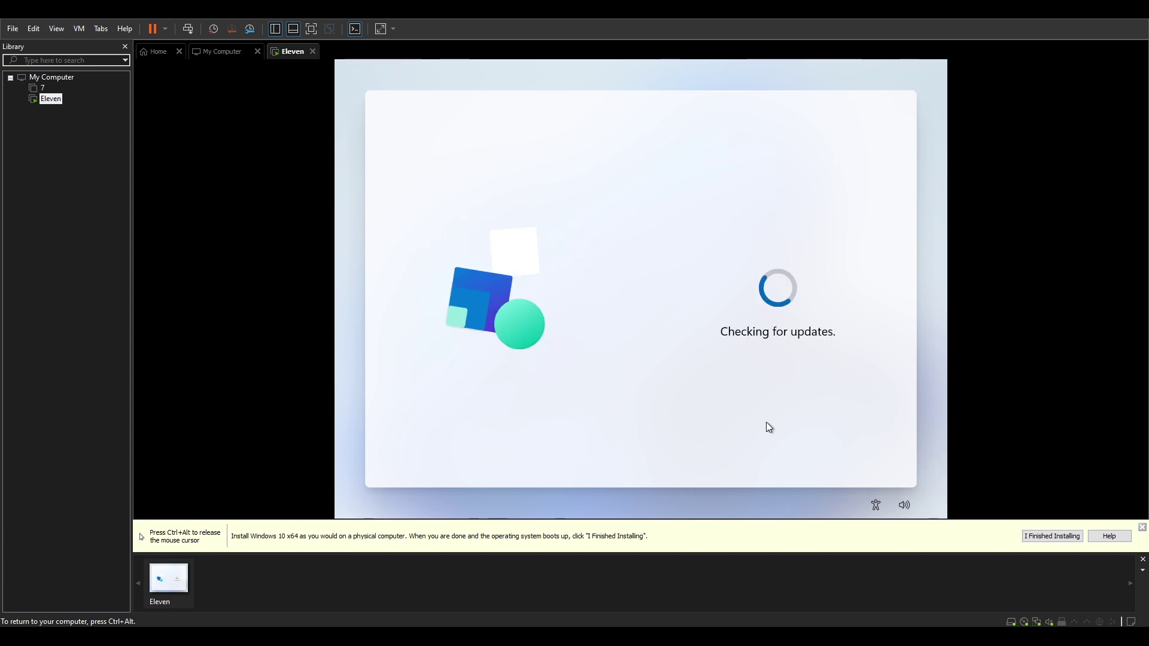
key(ctrl+alt)
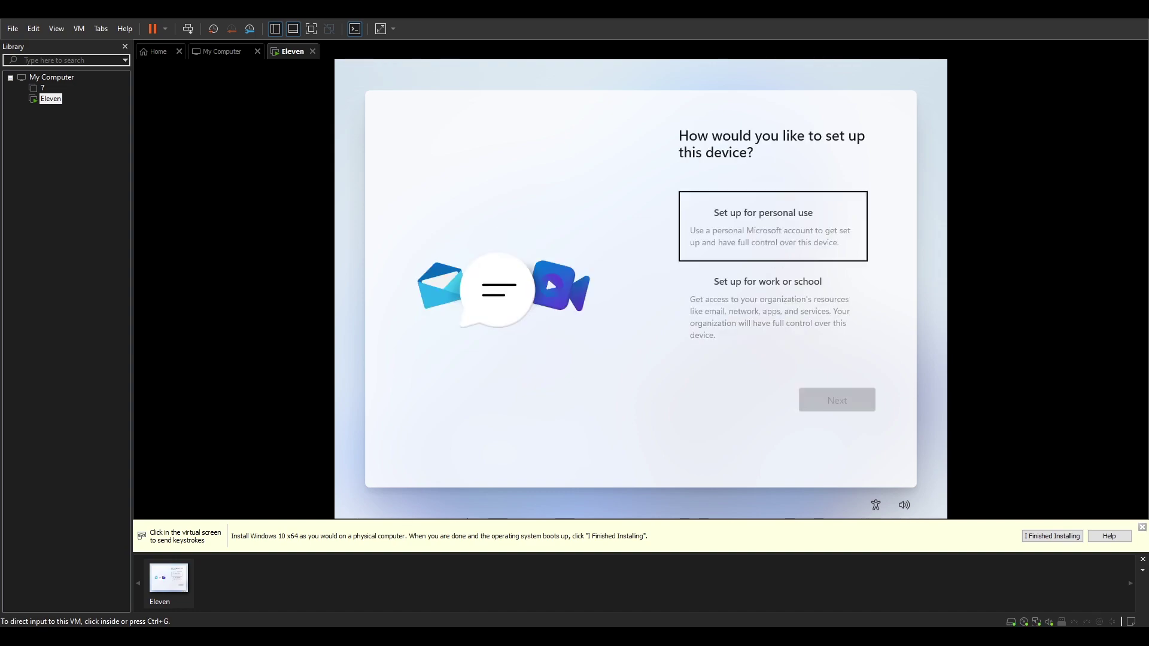
- Choose 'Set up for personal use' for this device and continue
click(705, 122)
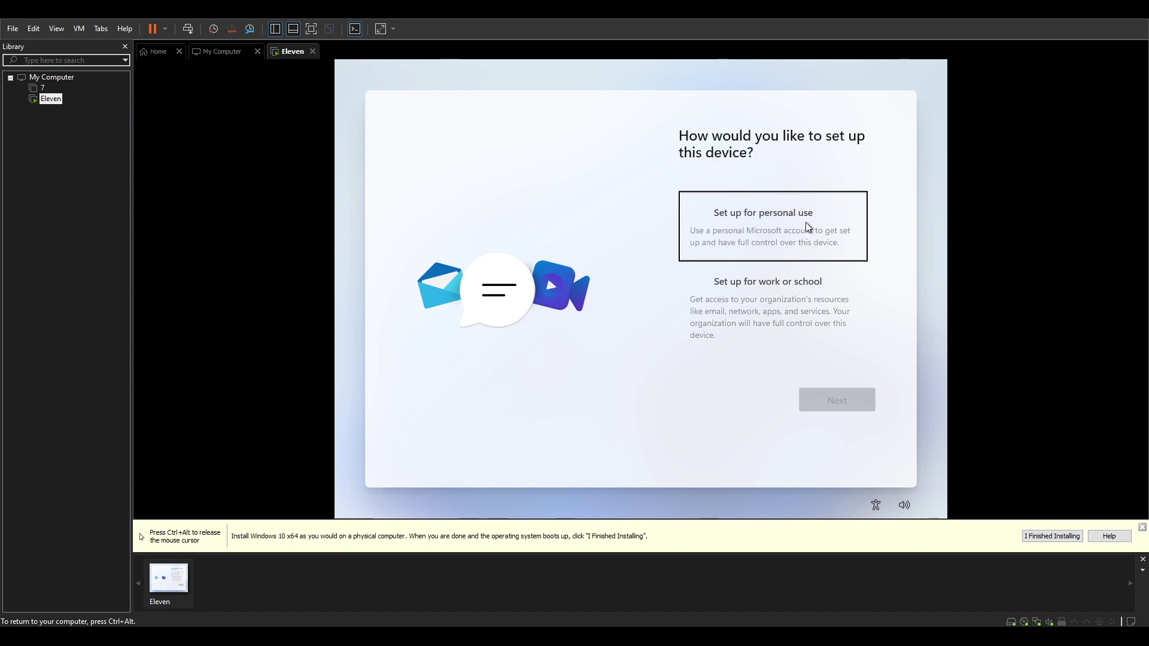
click(765, 236)
click(872, 401)
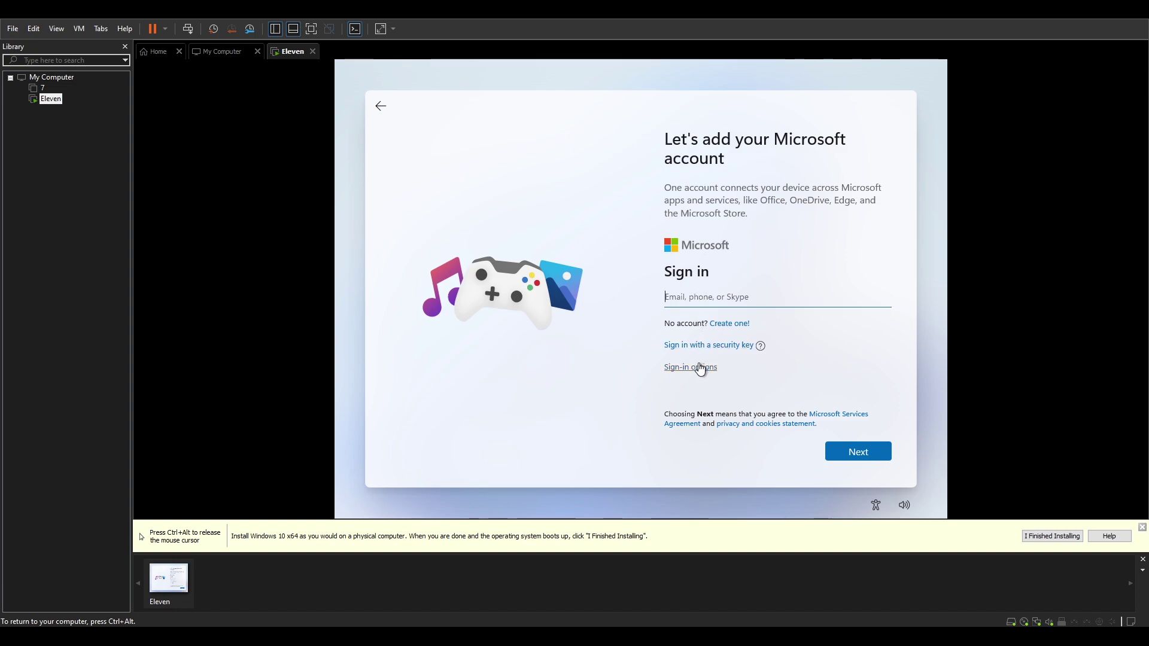
- Create an offline local account named Win11 with no password, using the limited experience
click(665, 367)
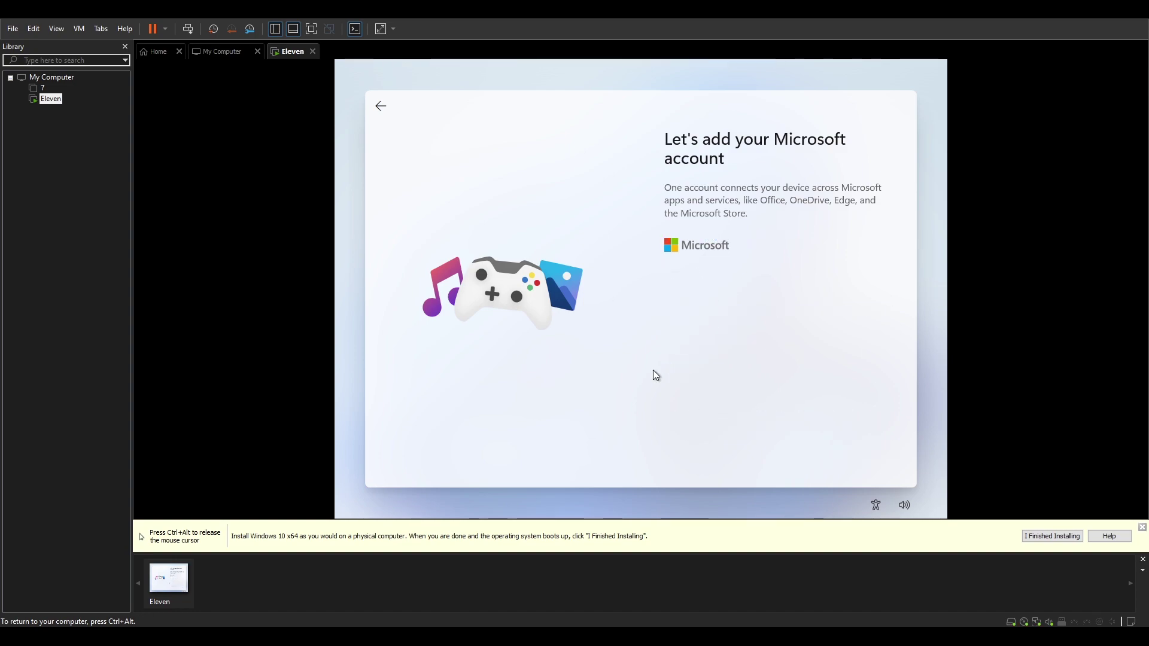
click(775, 359)
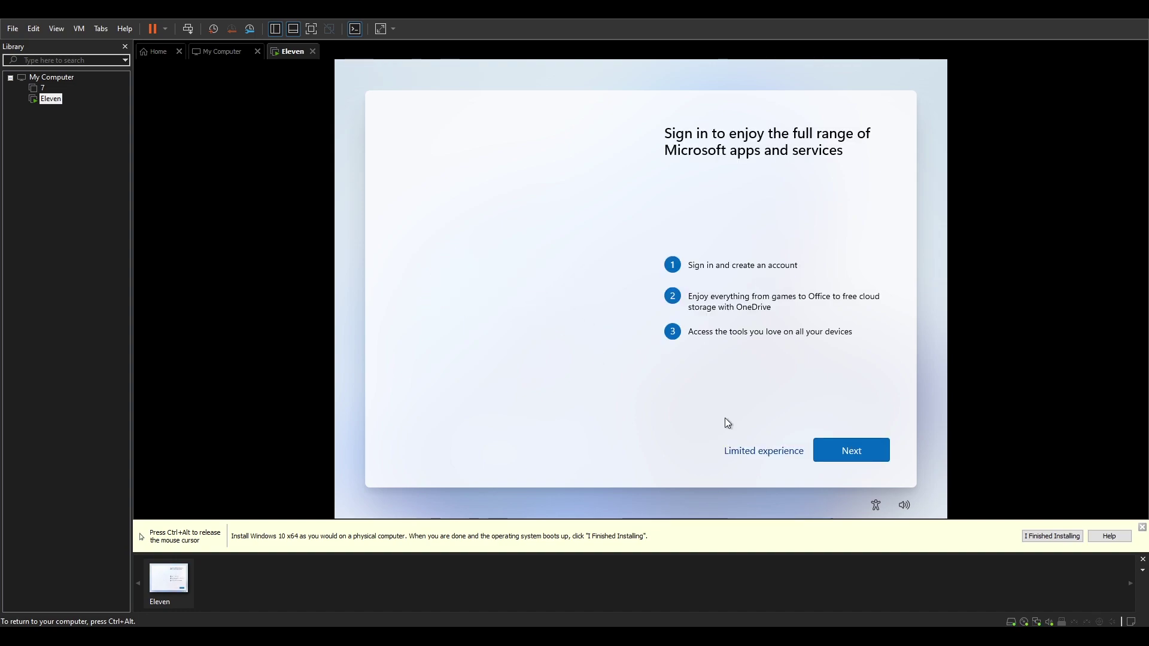
click(779, 456)
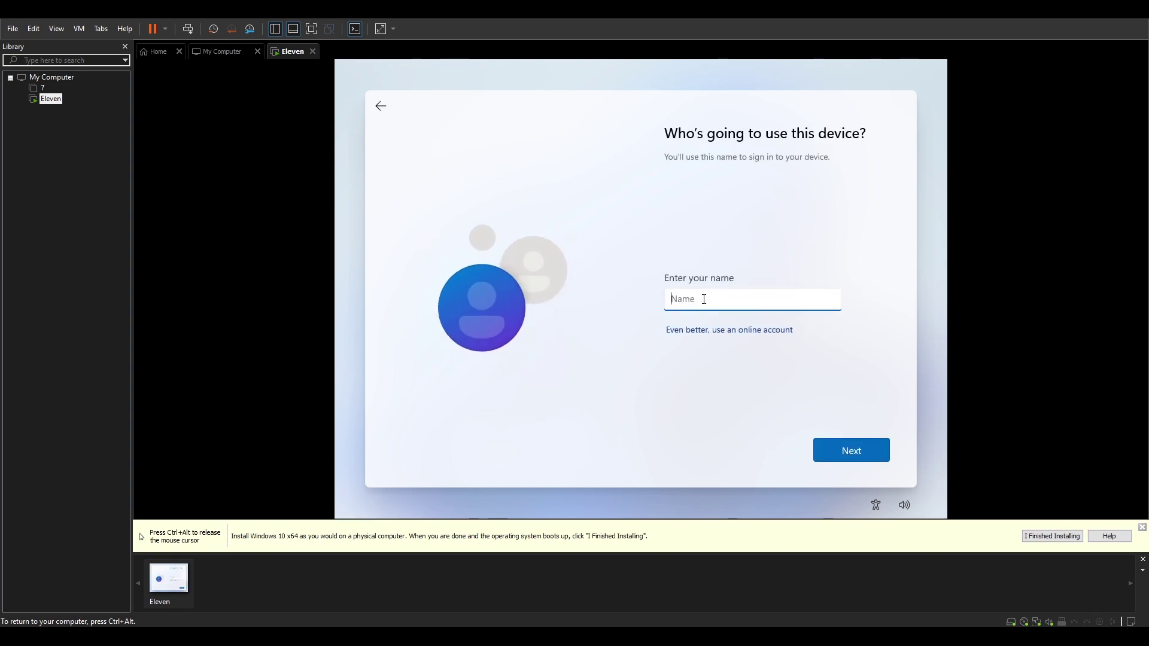
text(Win11)
click(866, 456)
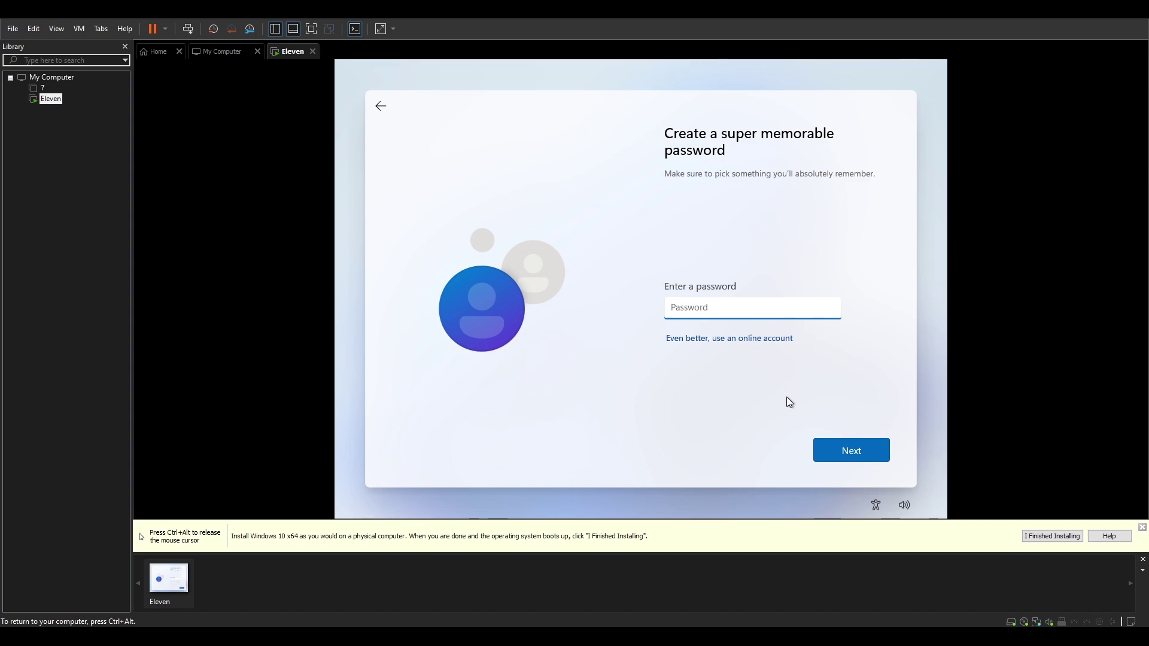
click(847, 454)
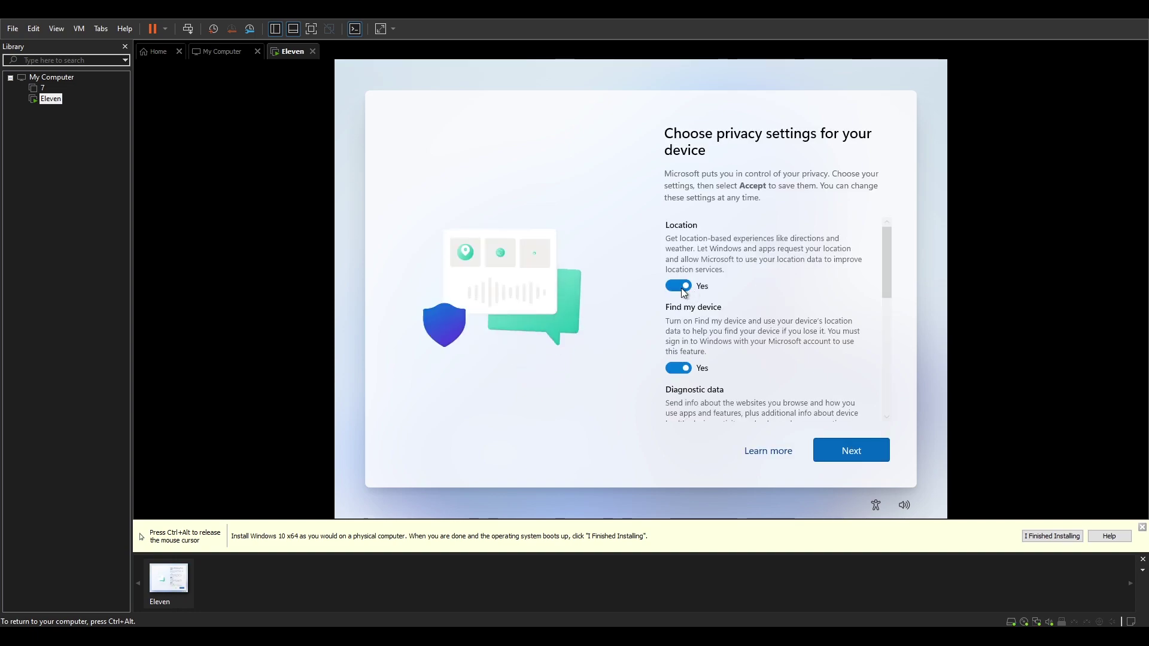
- Turn off location, Find my device, inking and typing, tailored experiences and advertising ID, then accept
click(679, 276)
click(681, 357)
scroll(680, 365, down, 2)
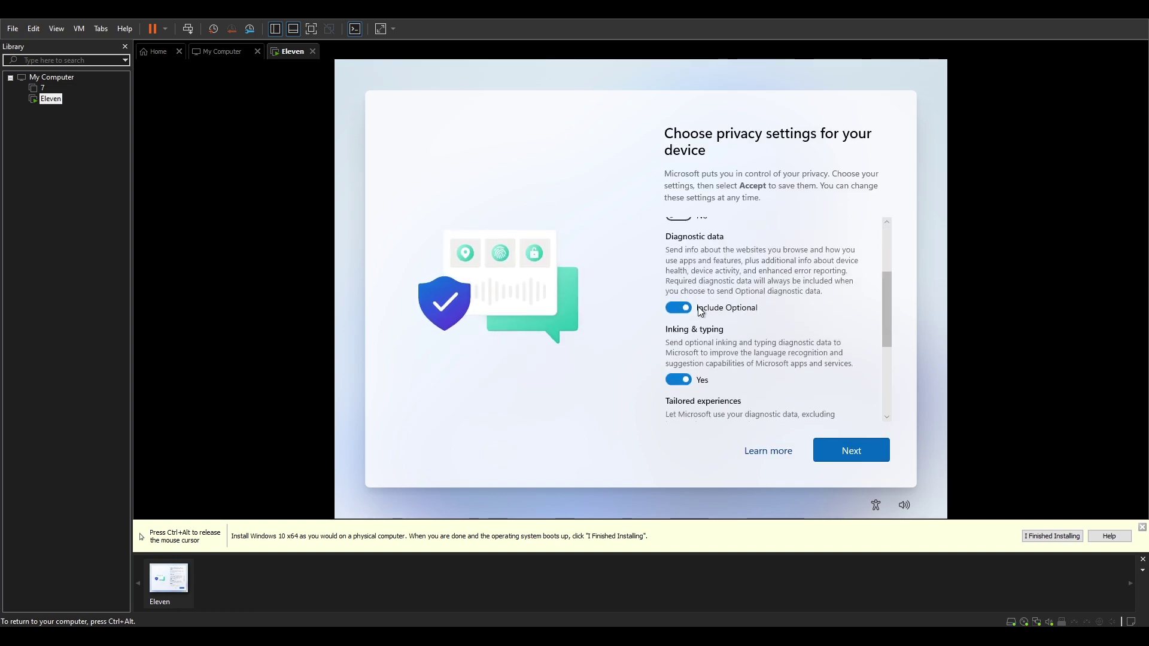
click(680, 380)
scroll(682, 377, down, 2)
click(680, 373)
scroll(689, 371, down, 2)
click(691, 370)
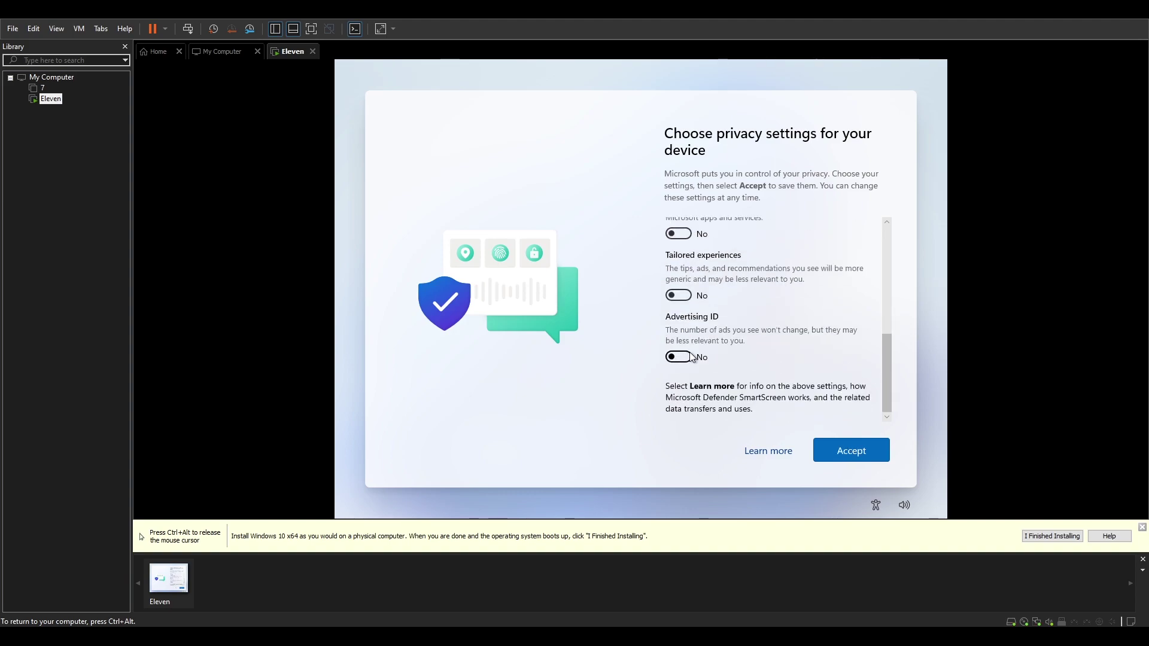
scroll(691, 365, up, 5)
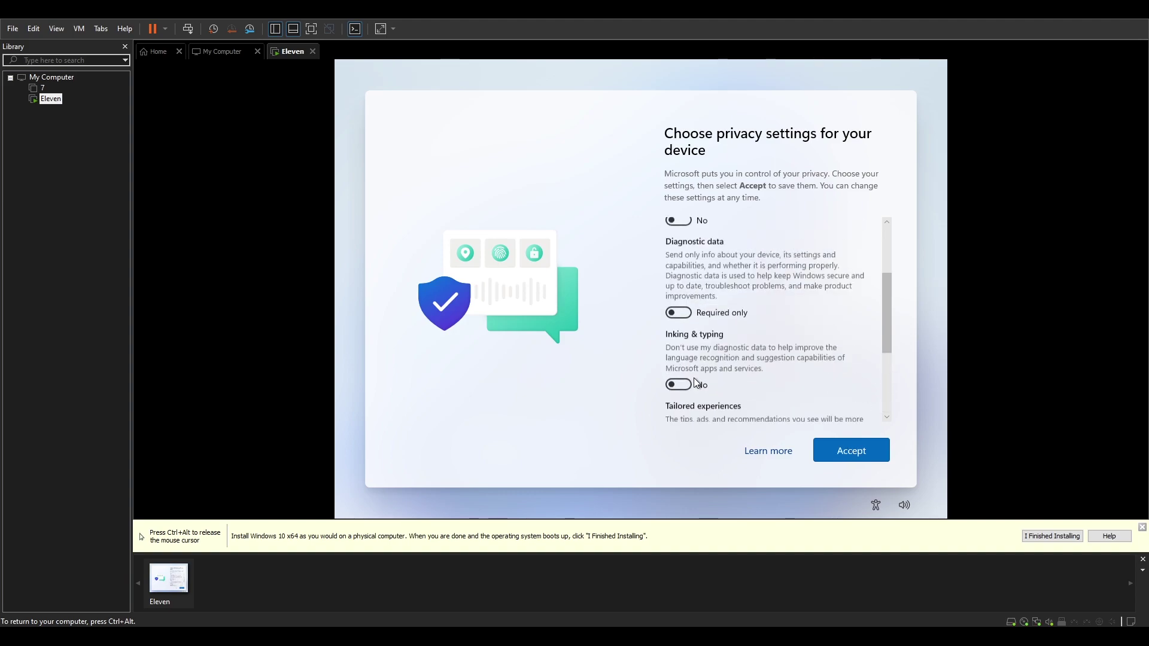
click(880, 450)
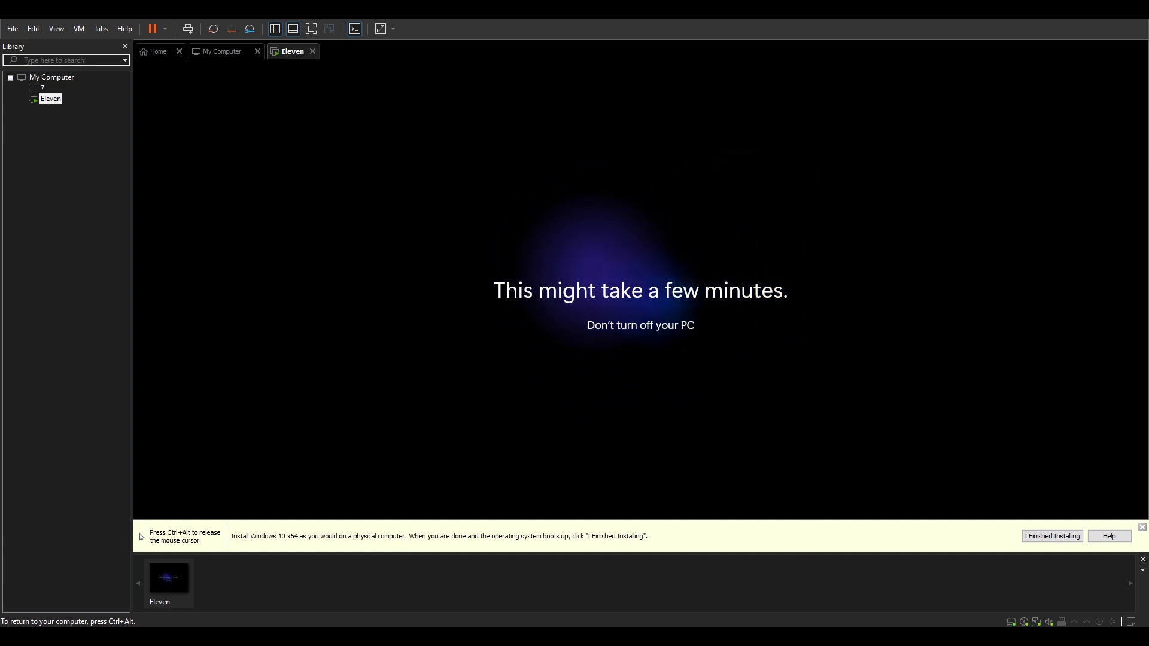
key(ctrl+alt)
key(ctrl+alt)
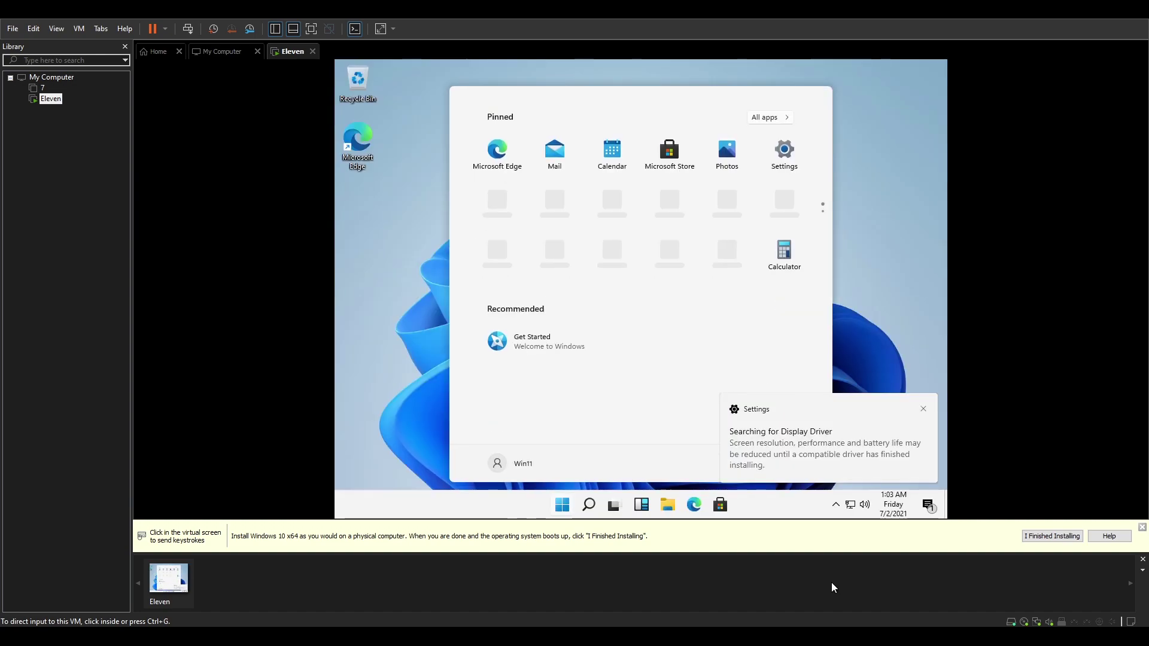
- Dismiss the display-driver notification and mark the guest installation as finished
click(894, 469)
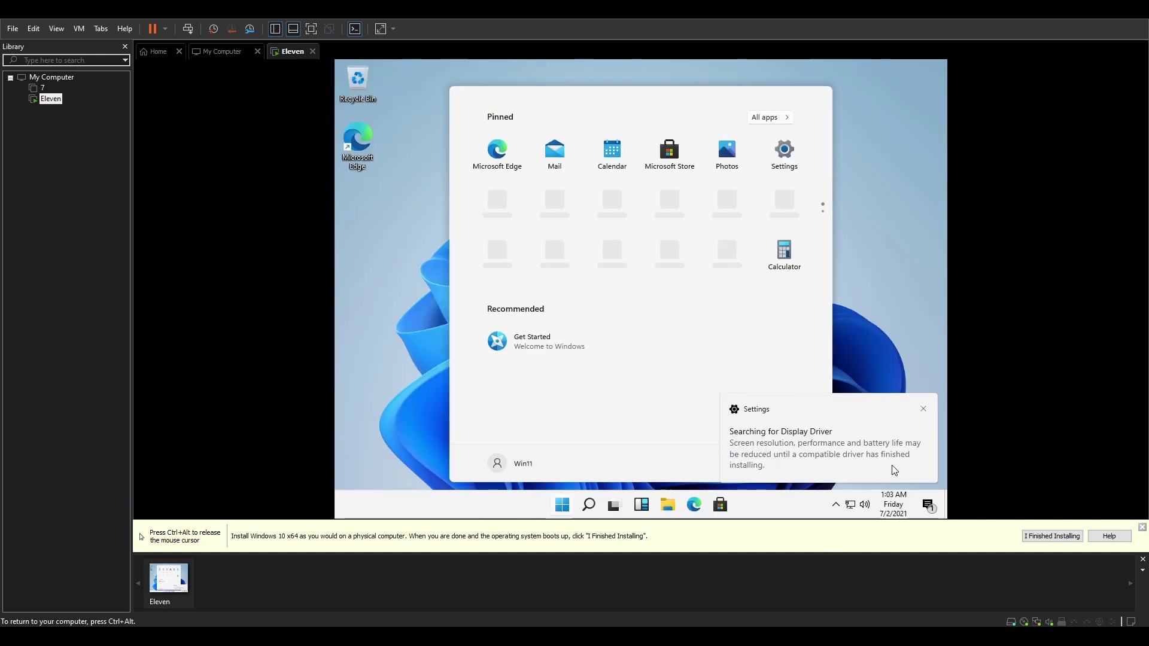
click(924, 410)
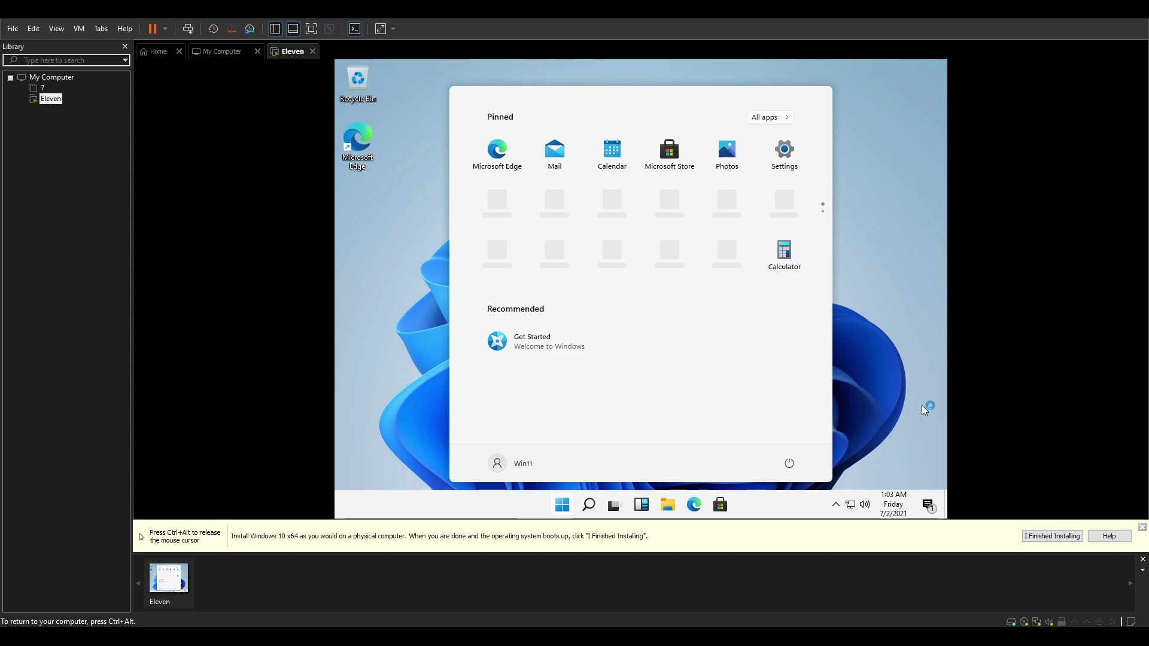
key(ctrl+alt)
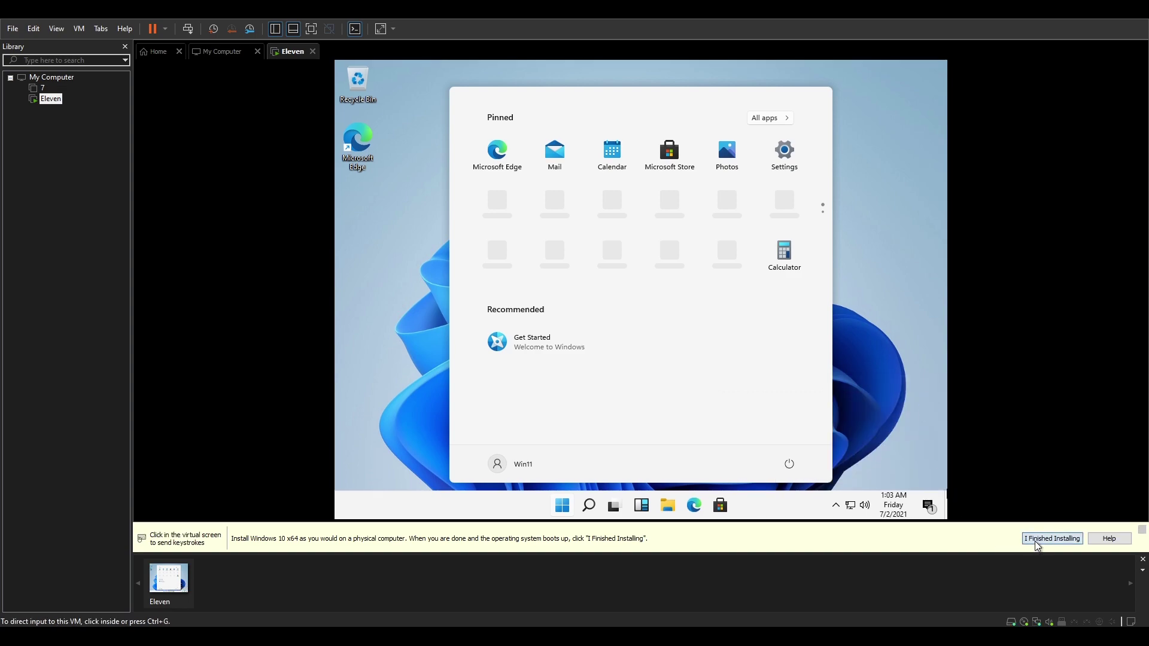
click(1052, 536)
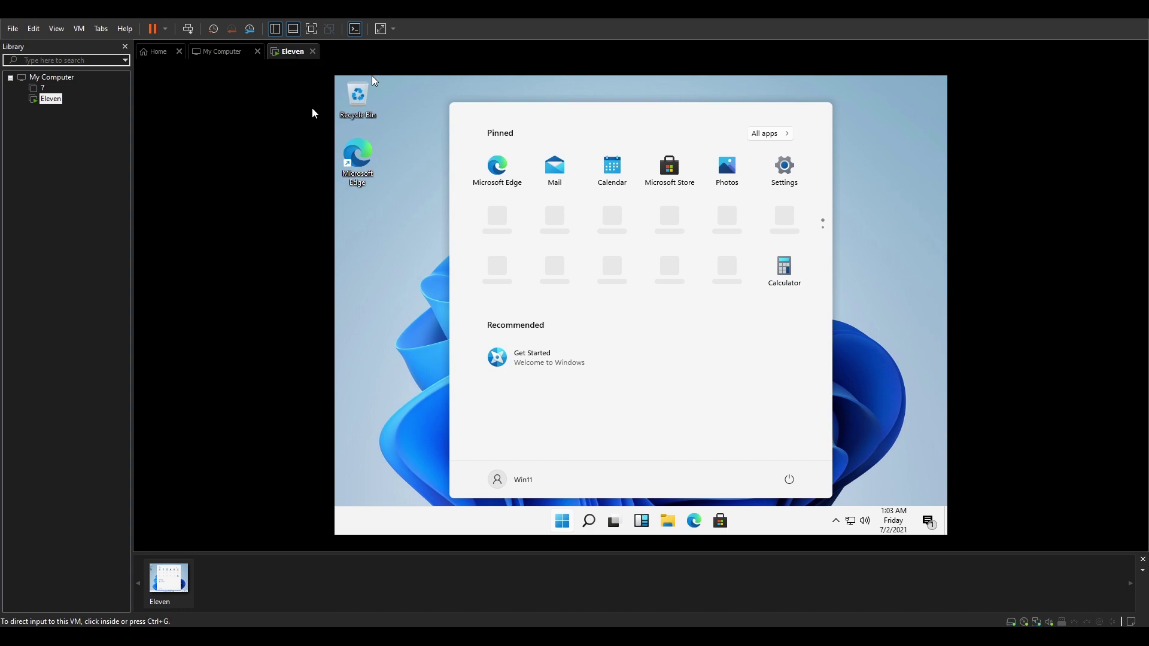
- Open File Explorer in the guest and close it again
click(366, 239)
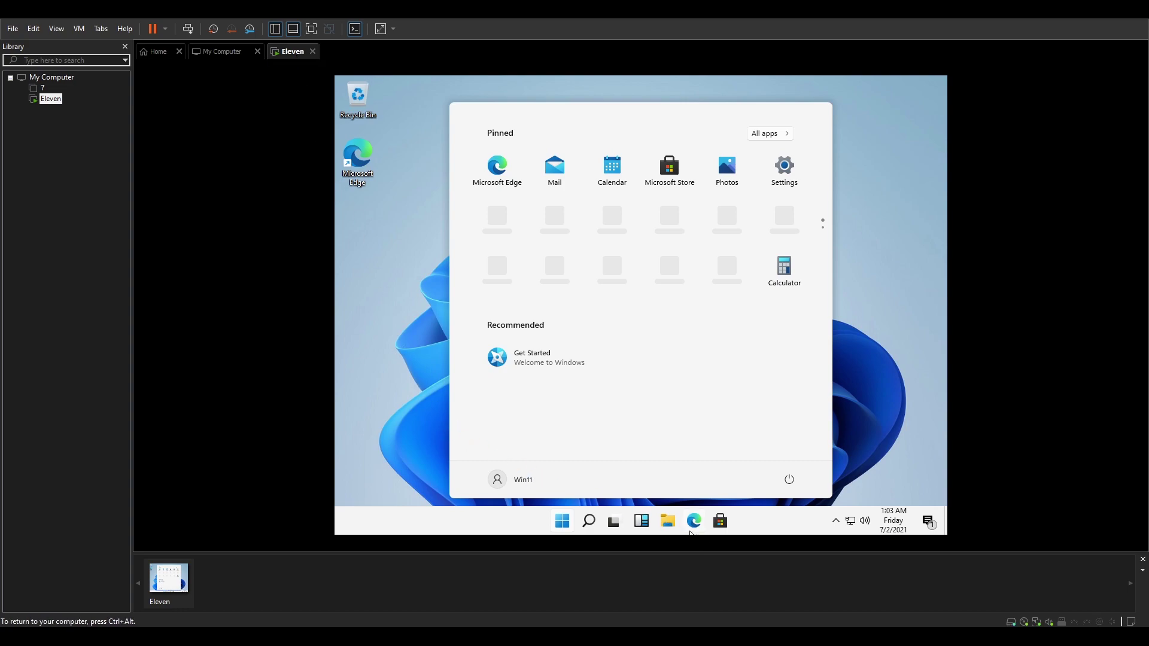
click(667, 526)
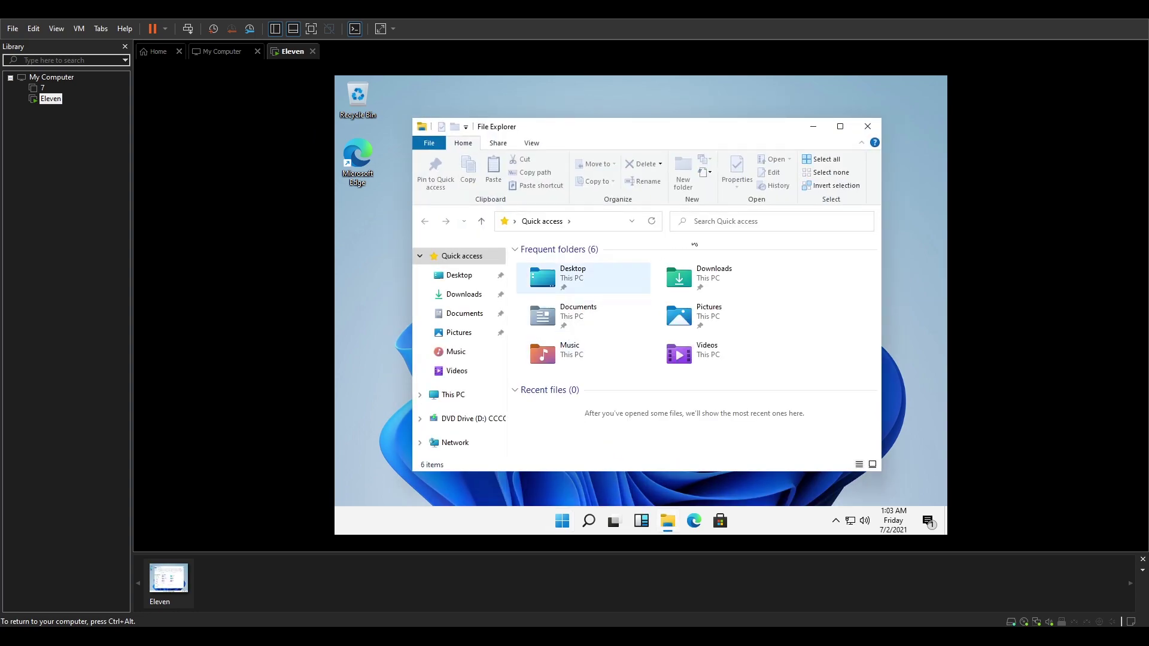
click(867, 128)
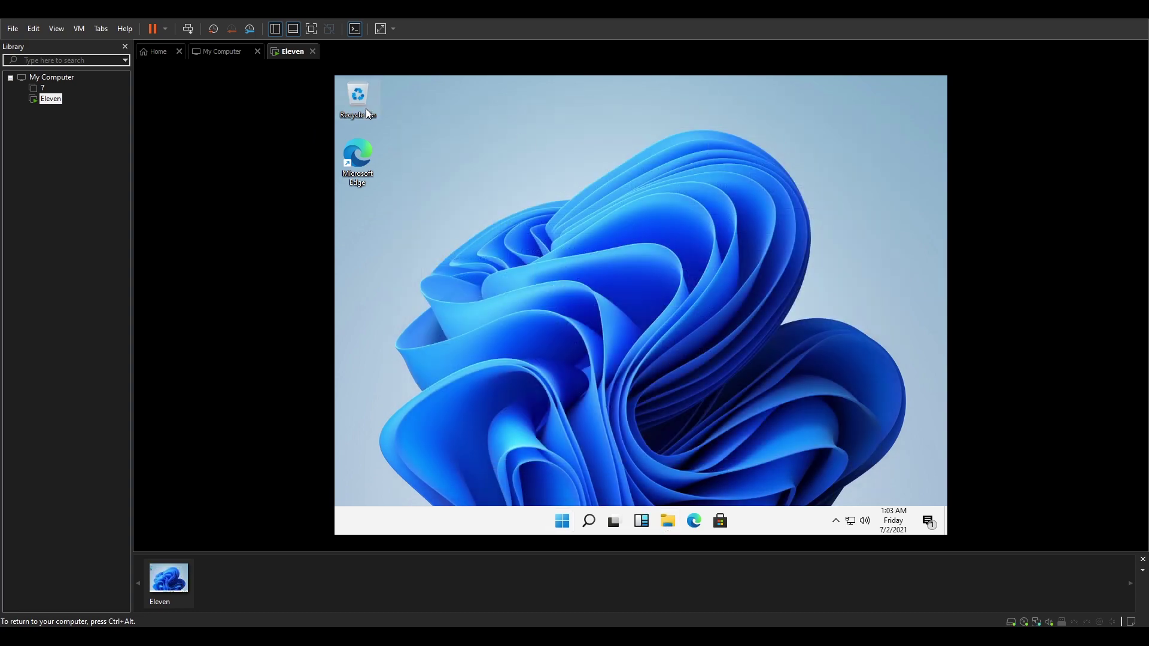
key(ctrl+alt)
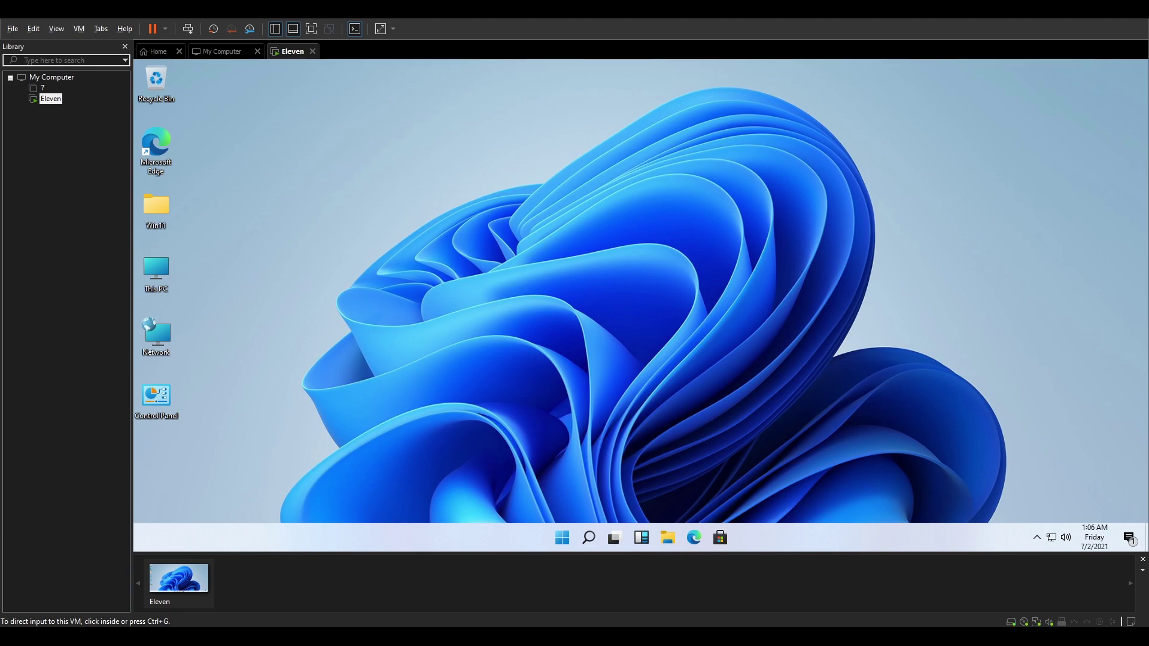
click(262, 204)
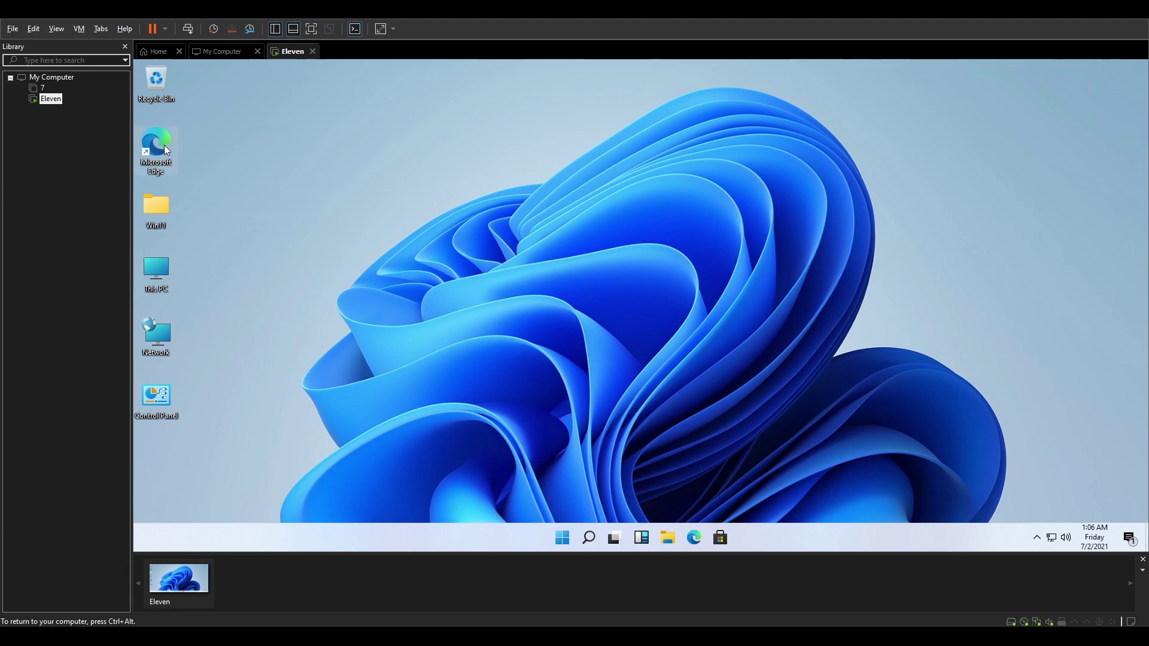
double_click(155, 214)
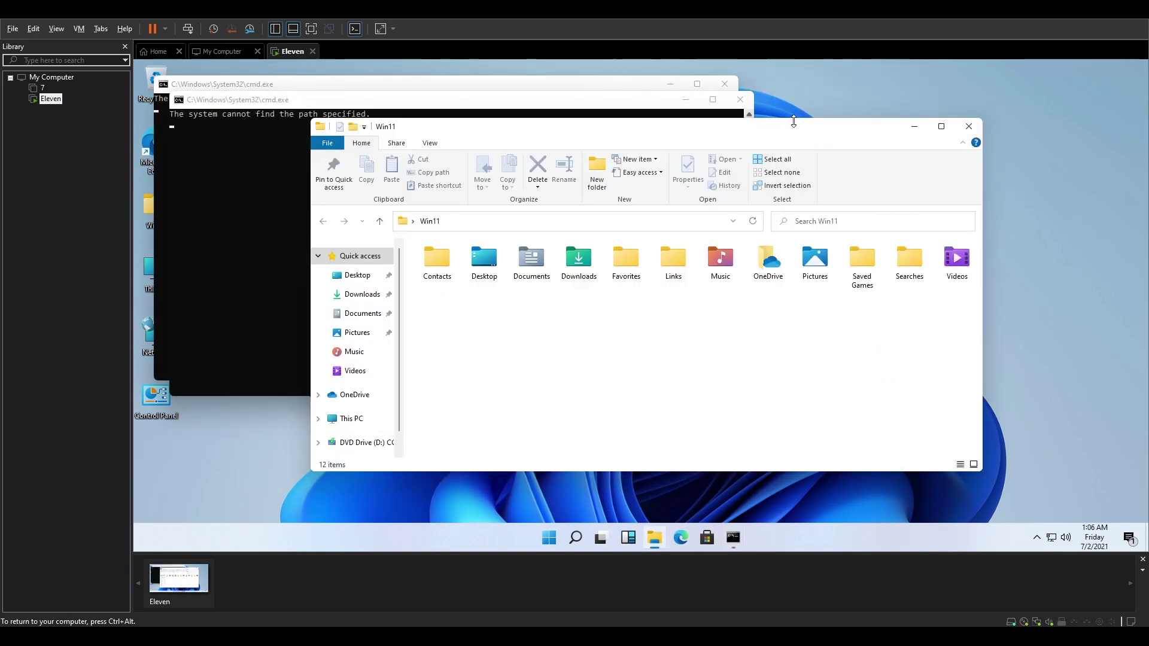
click(969, 126)
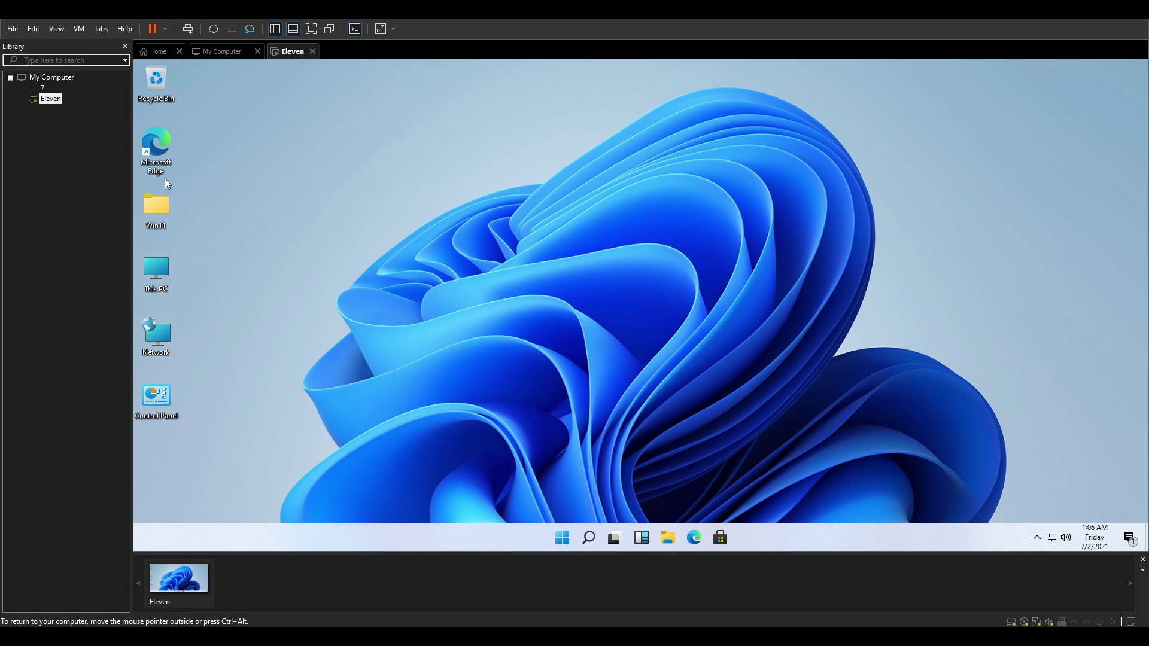
- Drag the Microsoft Edge shortcut to the Recycle Bin and empty it
drag(162, 146, 160, 70)
right_click(161, 70)
click(171, 93)
click(688, 346)
- Turn on Auto arrange icons for the desktop
right_click(419, 256)
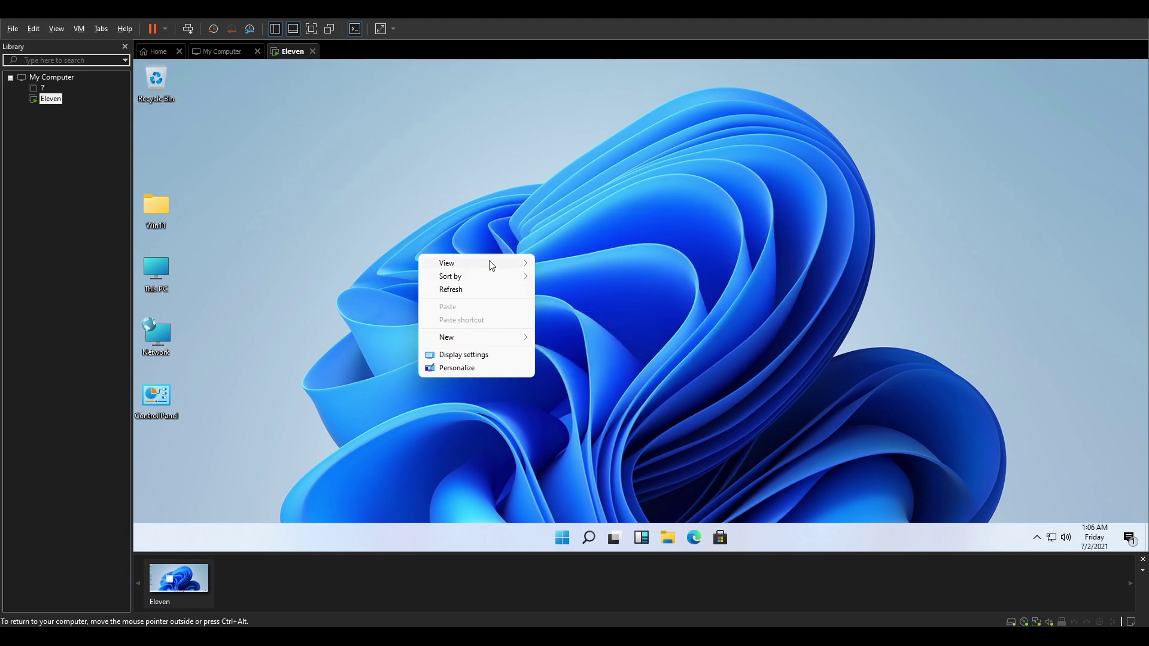
mouse_move(489, 263)
click(571, 307)
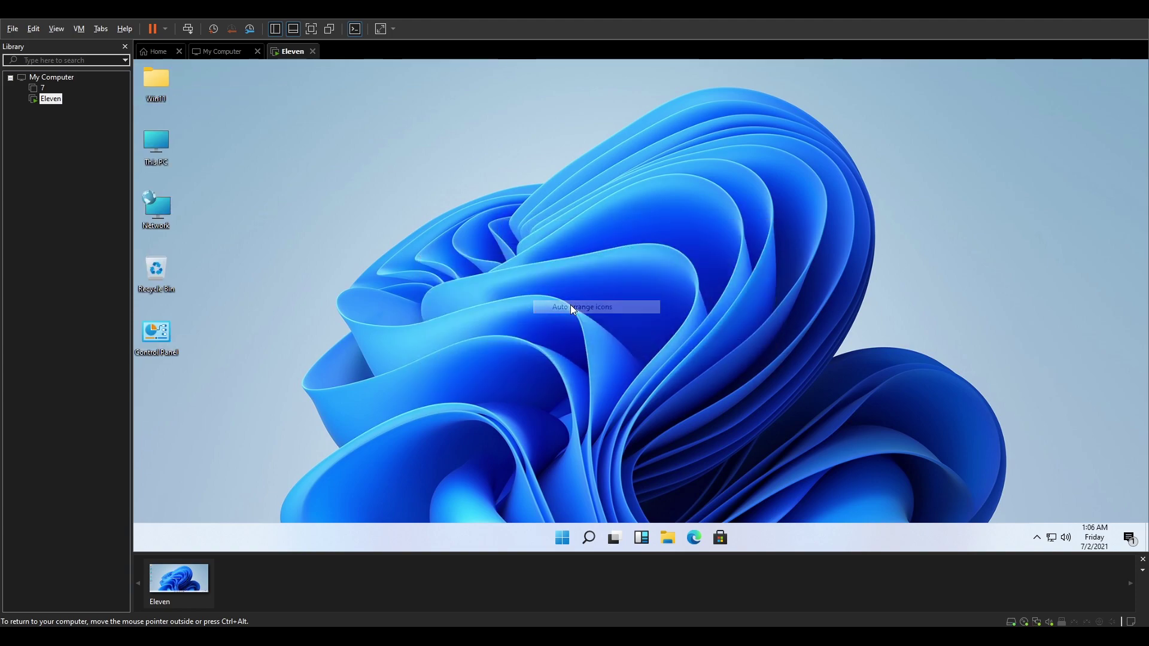
- Browse the Start menu twice, ending with Windows search open
click(563, 539)
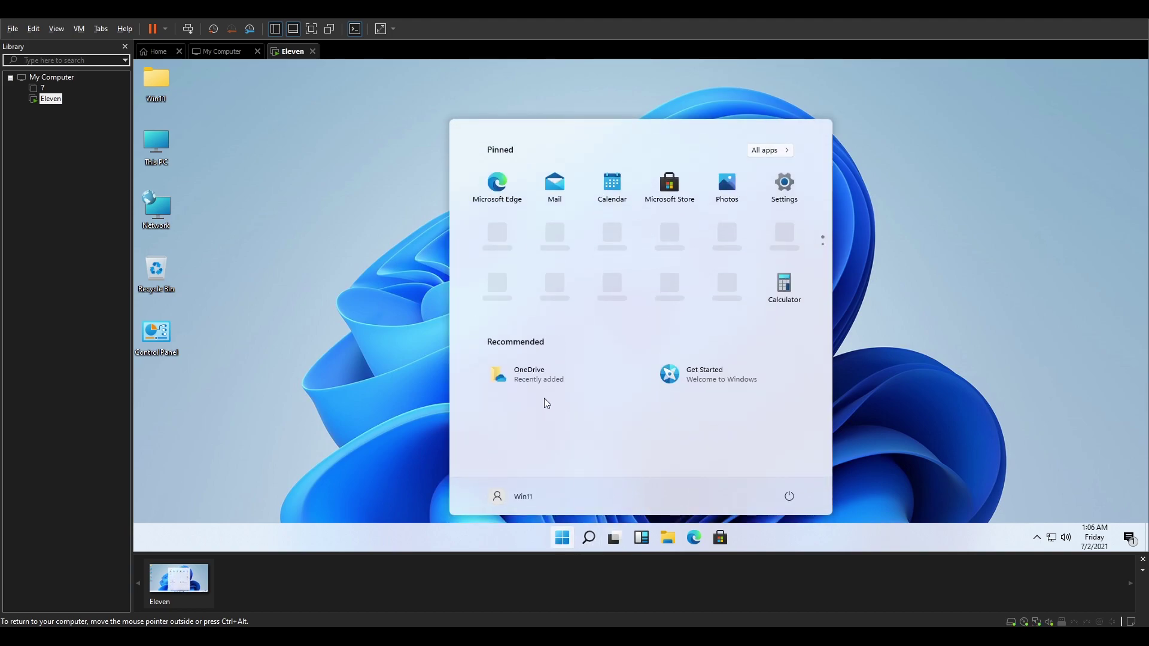
scroll(586, 267, down, 1)
scroll(587, 267, up, 1)
click(862, 249)
click(589, 538)
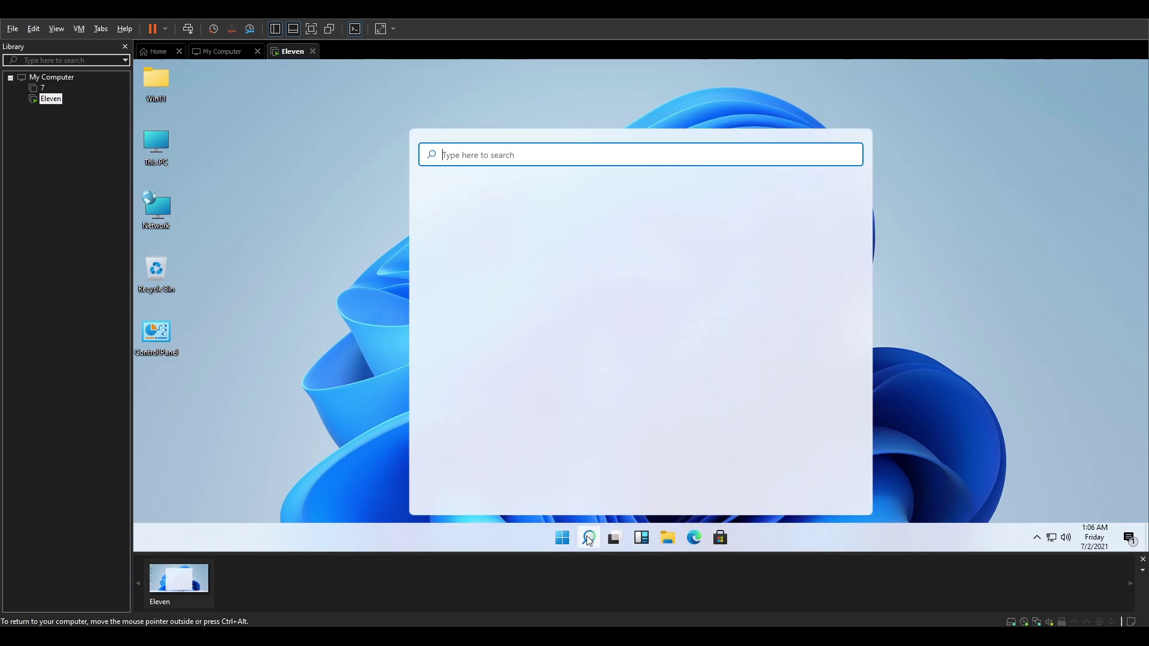
click(554, 537)
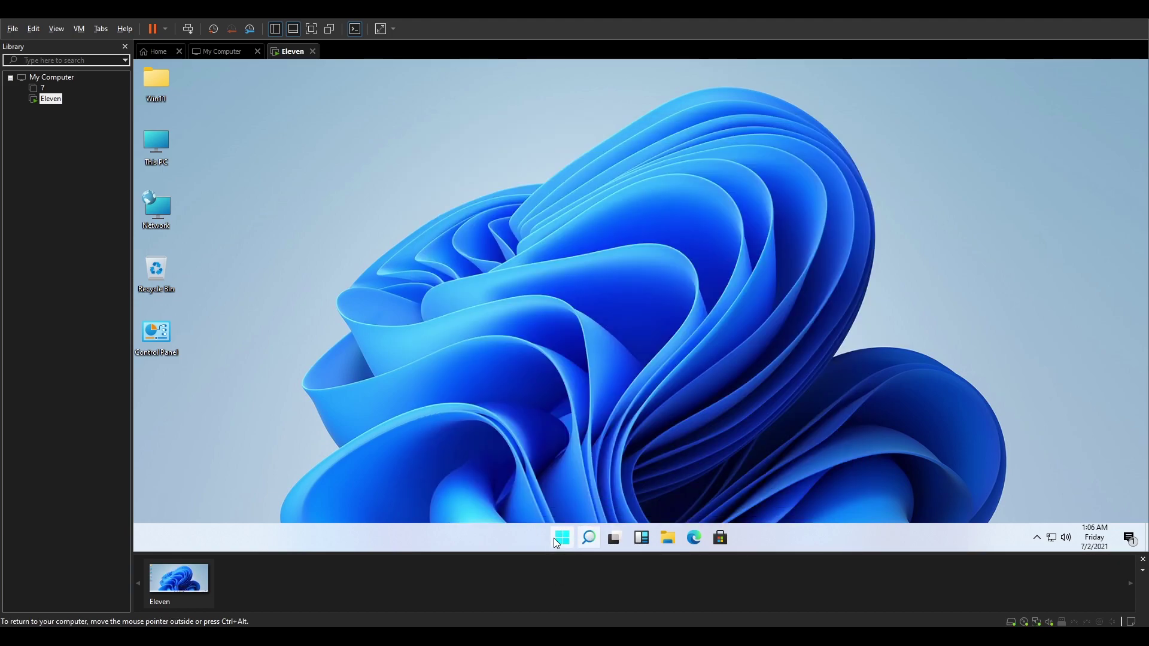
scroll(635, 339, down, 1)
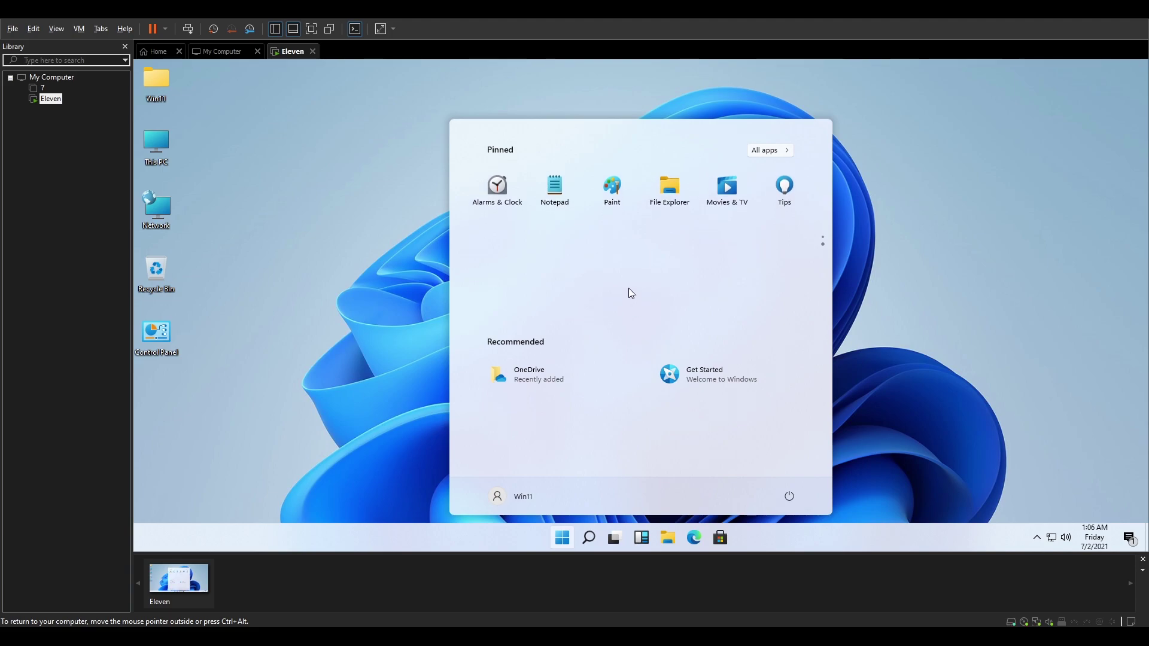
scroll(626, 268, up, 1)
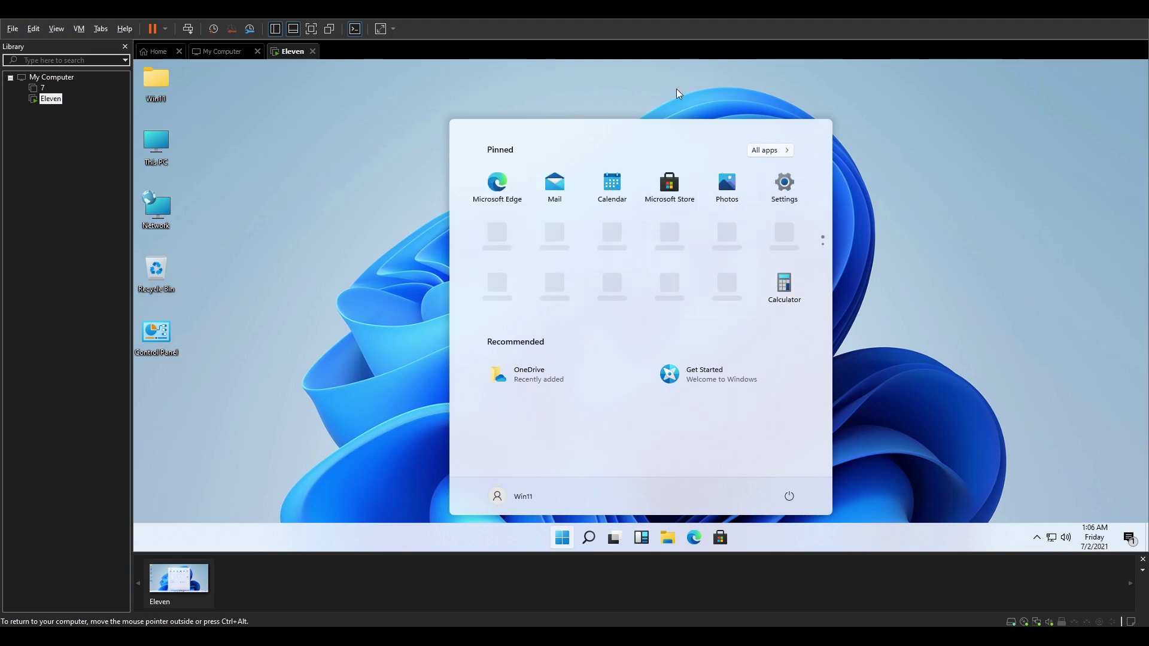
click(643, 88)
click(589, 540)
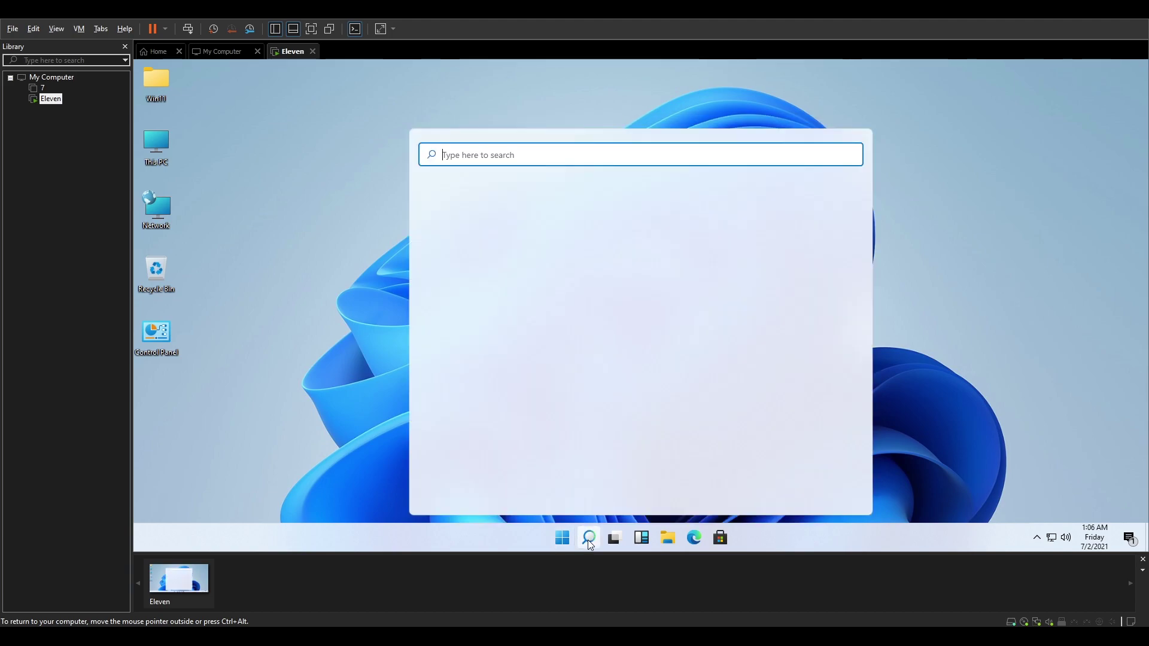
click(645, 539)
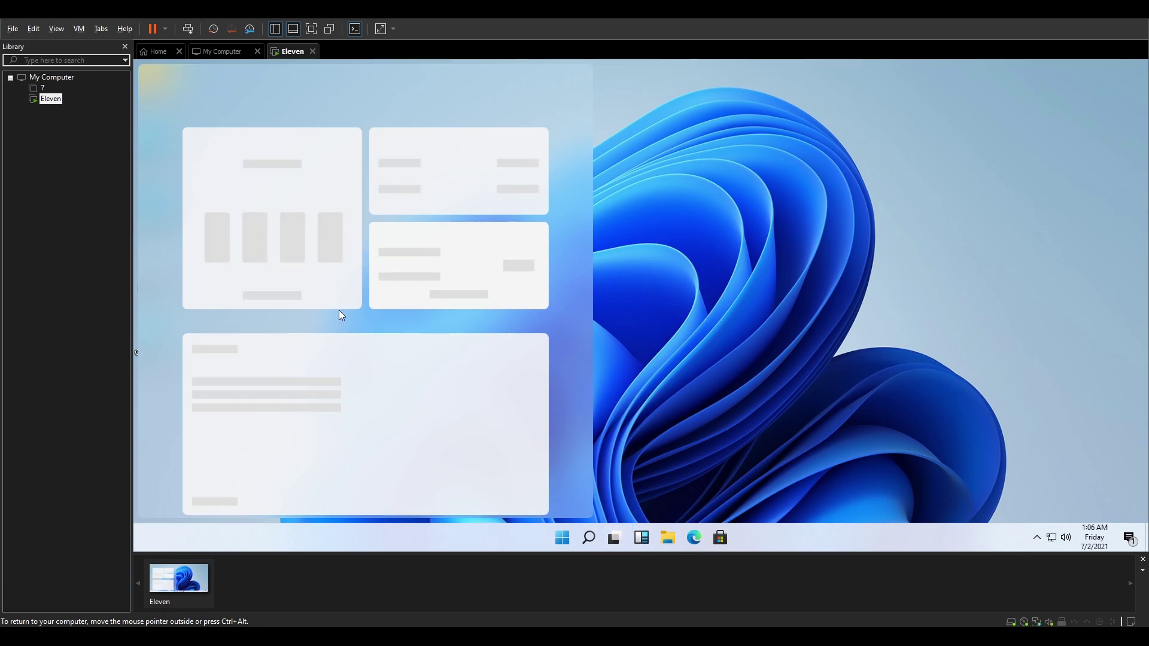
click(620, 538)
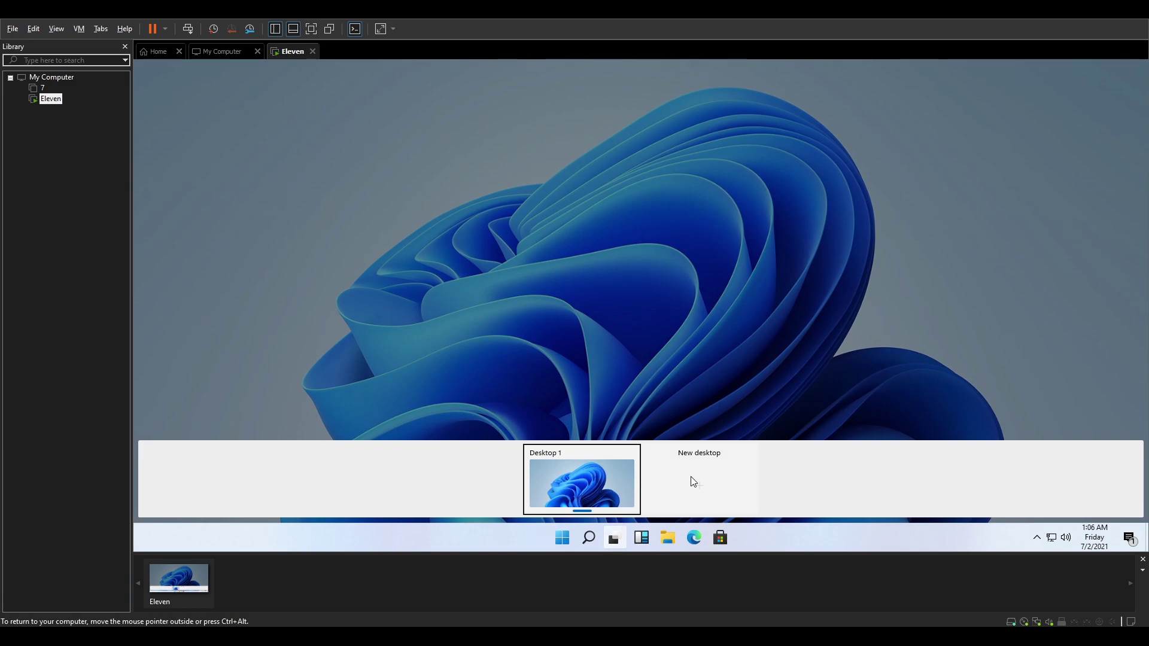
click(642, 538)
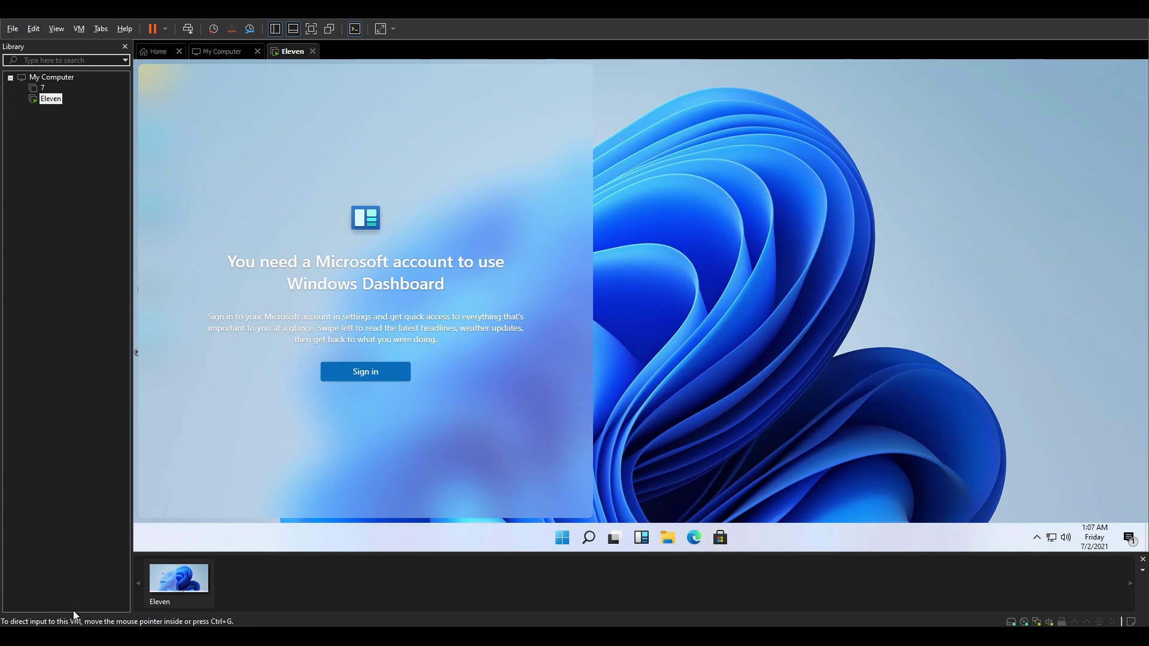
click(673, 485)
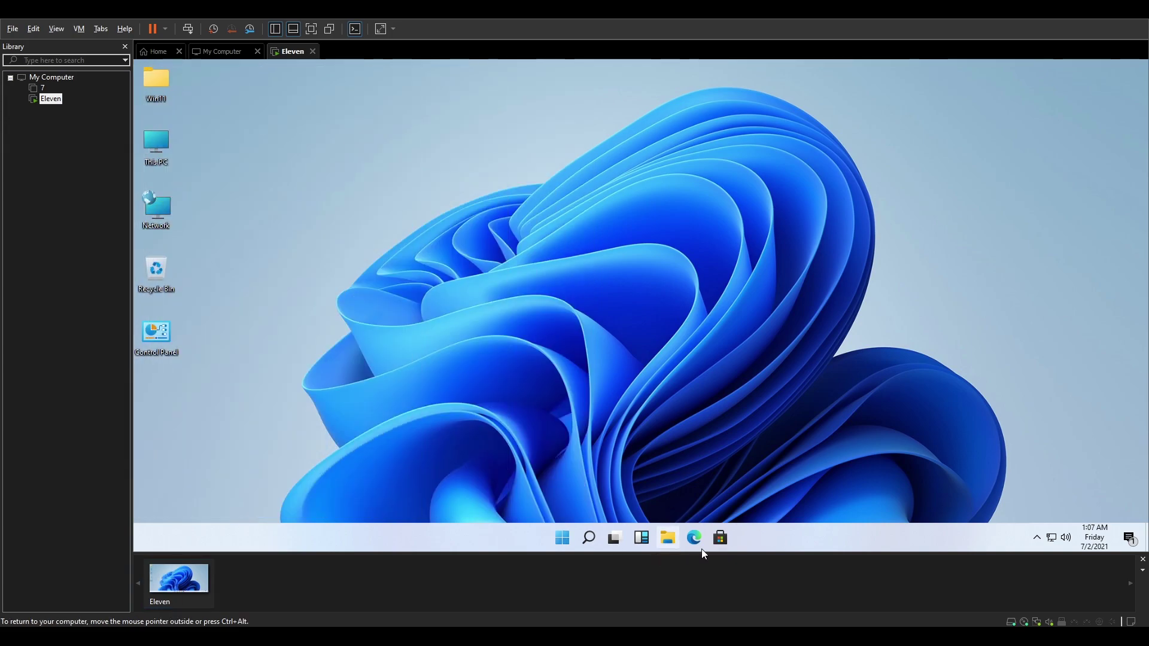
click(728, 541)
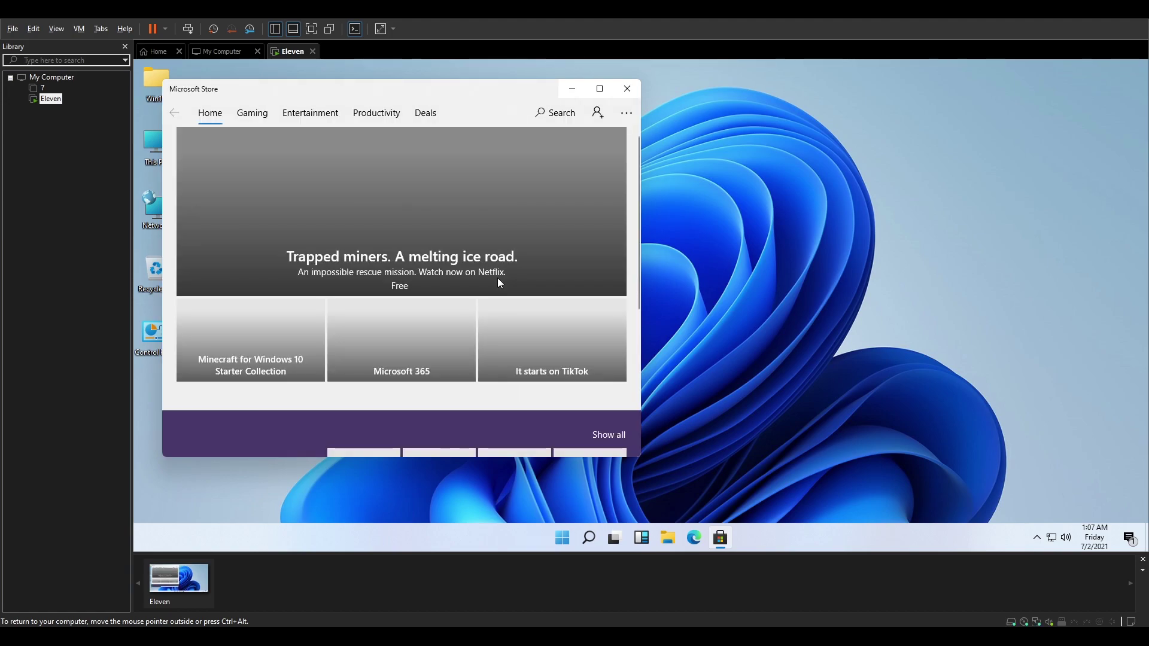
scroll(568, 193, down, 10)
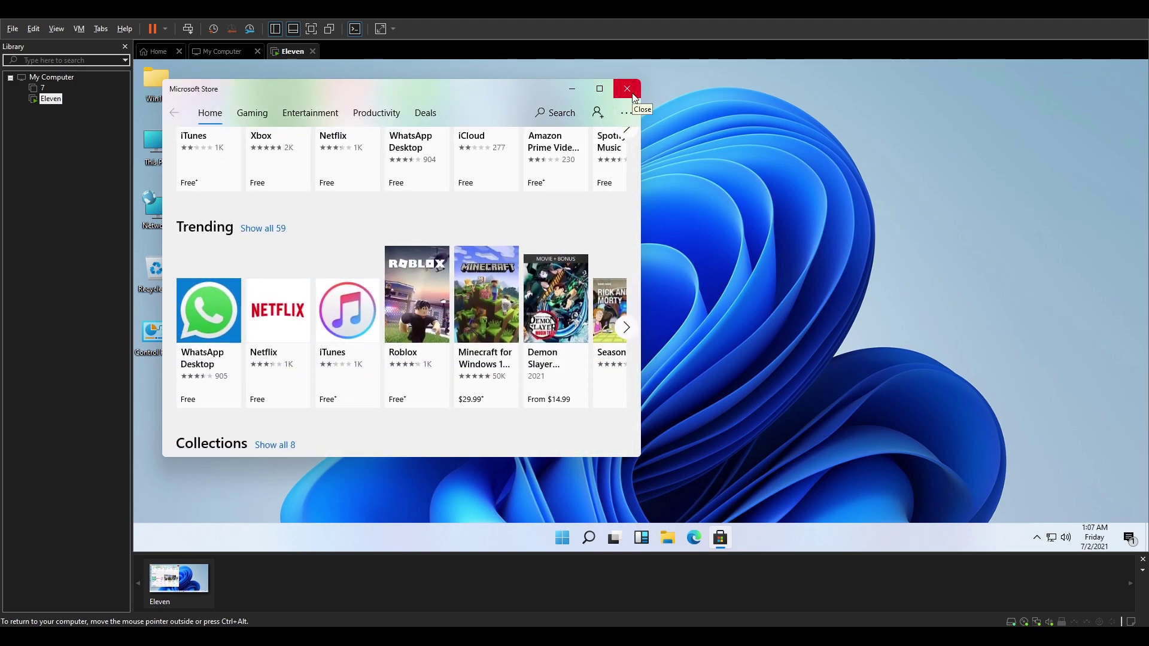
click(627, 89)
click(1037, 540)
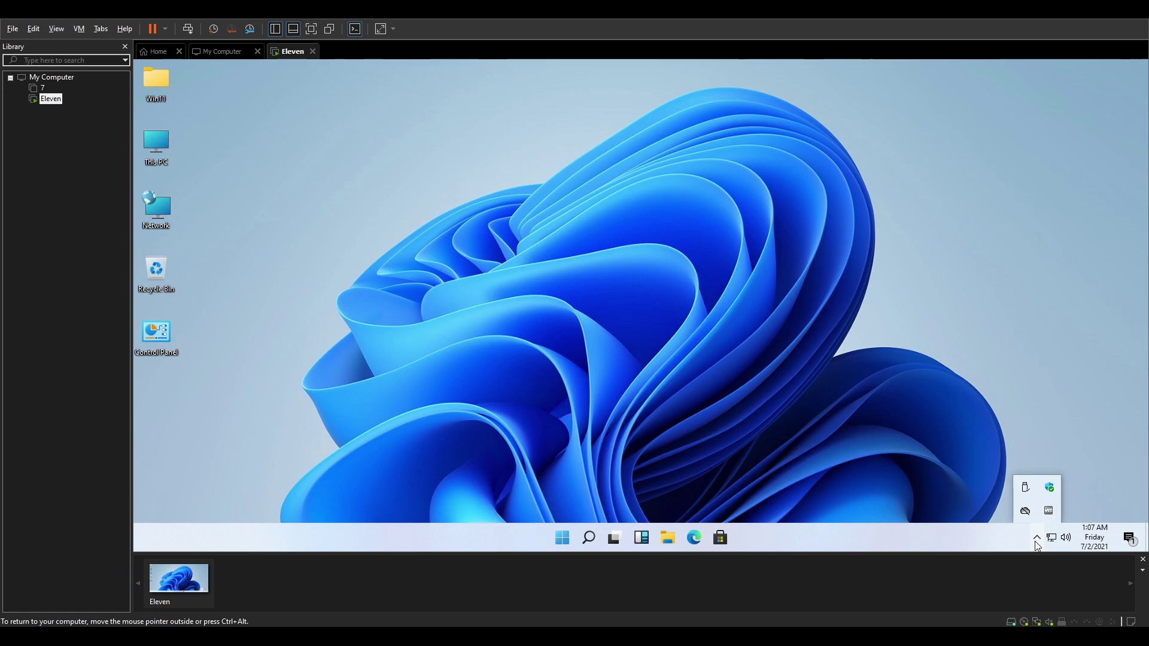
click(1036, 538)
- Open This PC properties and the taskbar settings, moving the Settings window right
right_click(154, 143)
click(200, 279)
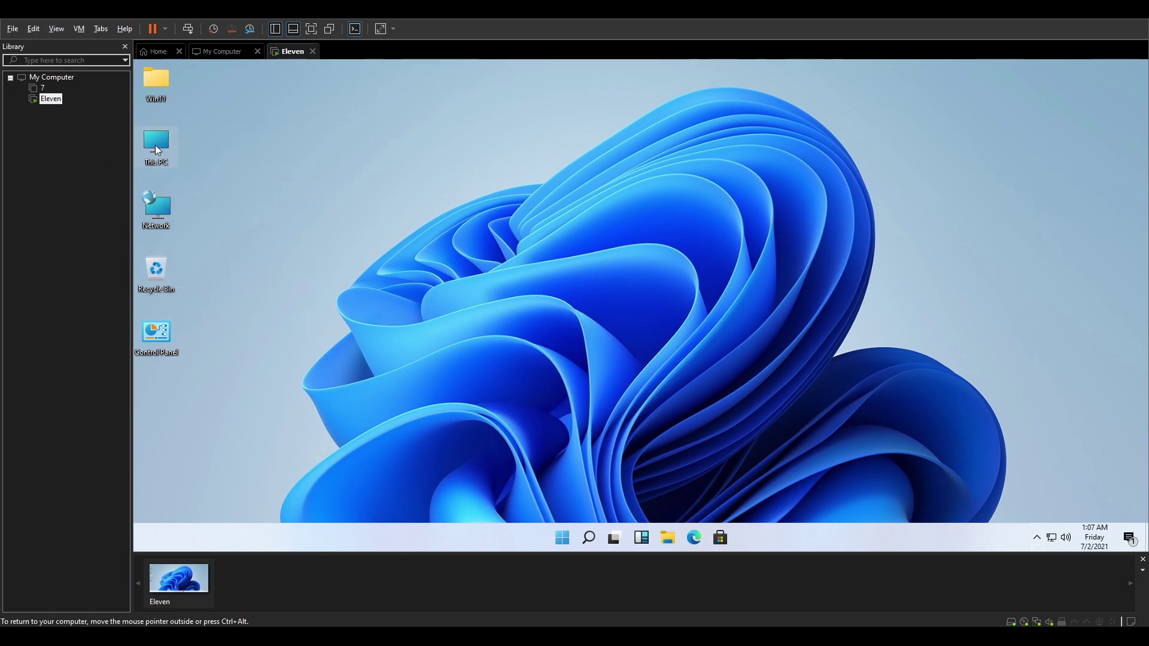
right_click(187, 525)
click(211, 537)
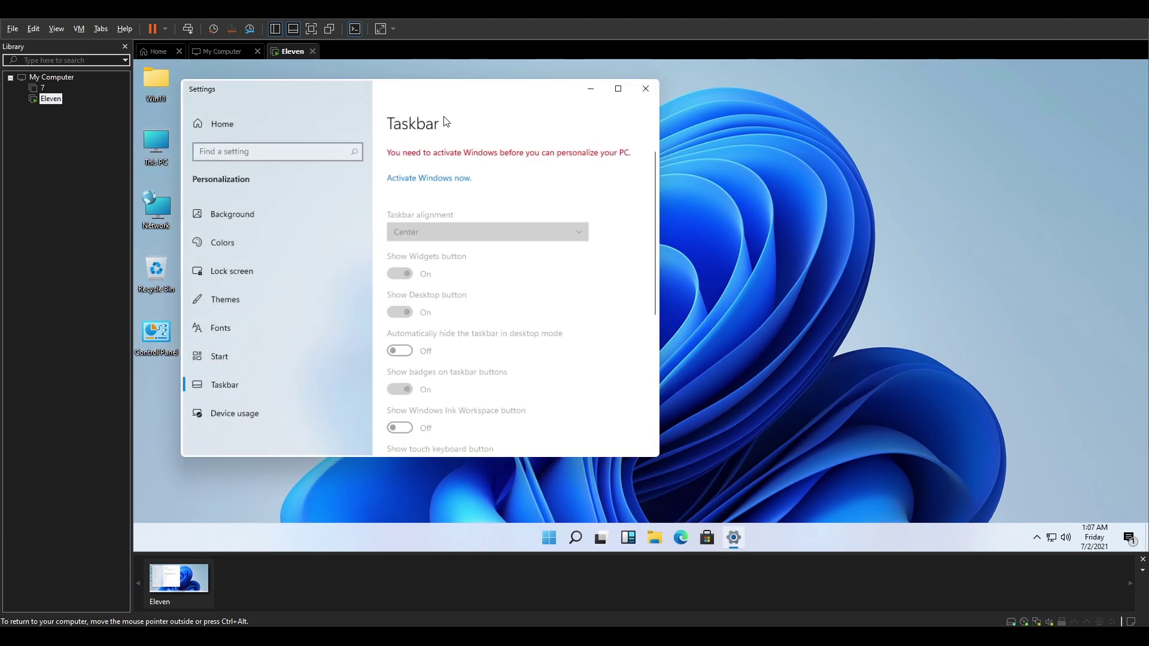
drag(473, 95, 611, 84)
scroll(649, 248, down, 3)
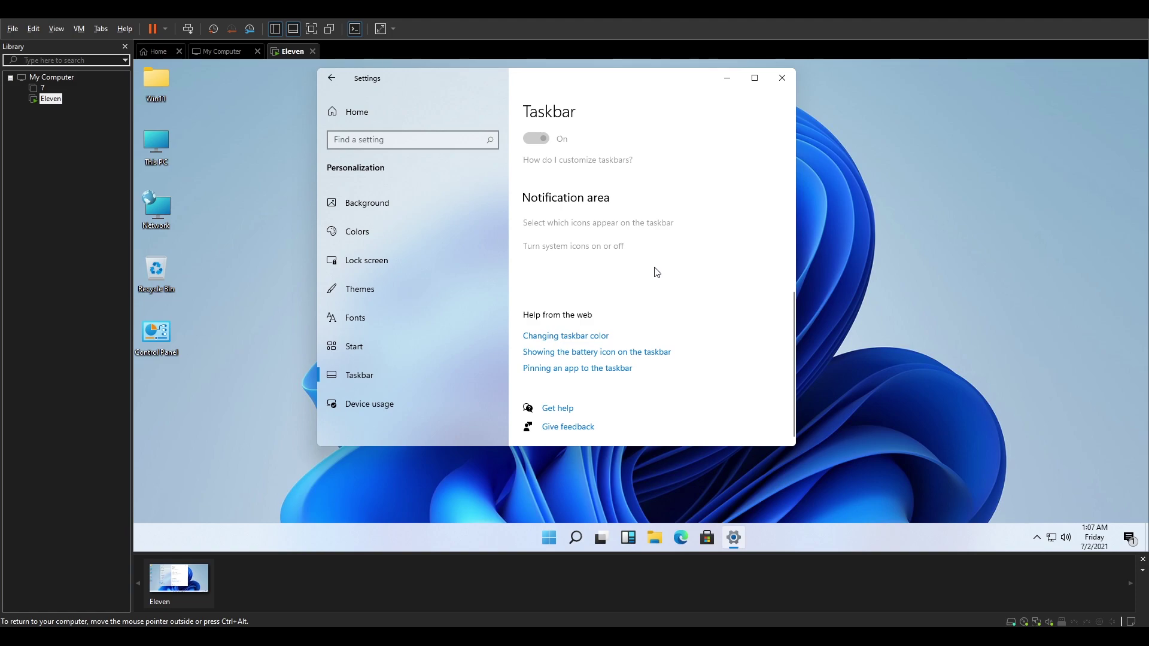
scroll(654, 270, up, 6)
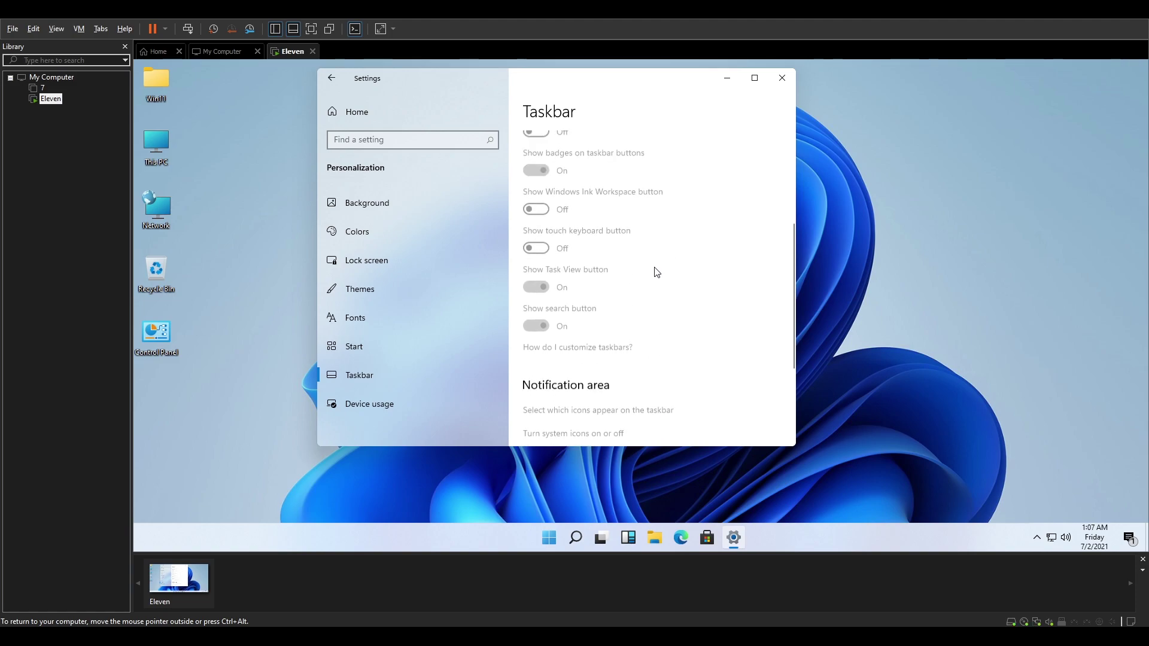
- Visit the Colors, Lock screen, Themes, Fonts, Start, Taskbar and Device usage pages
click(424, 225)
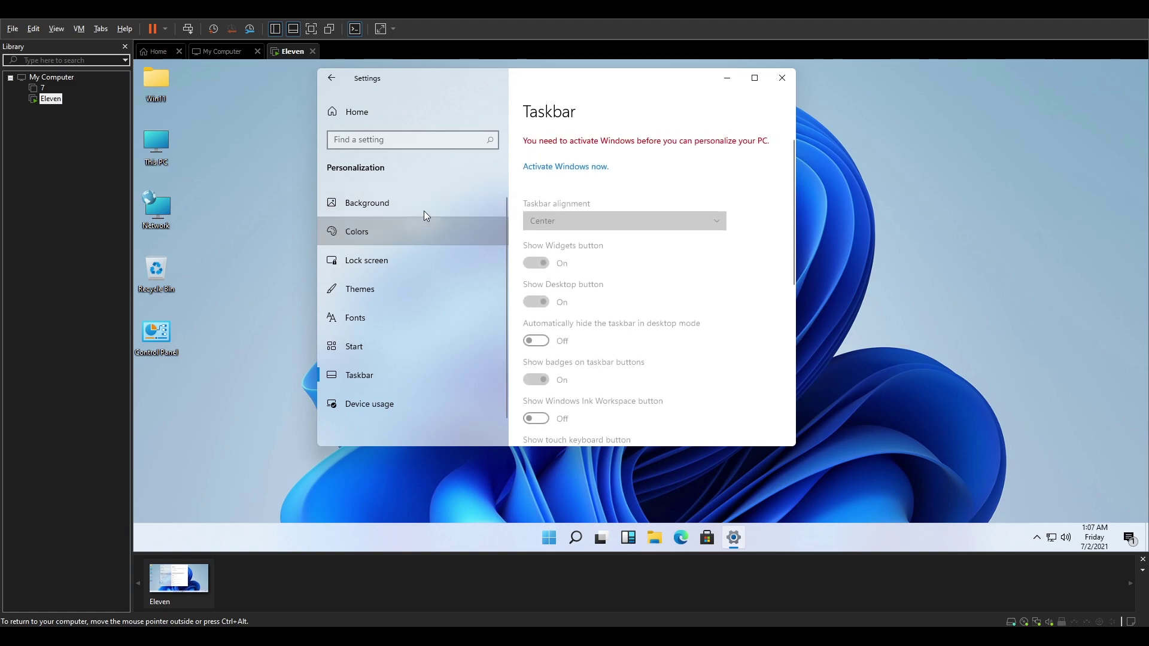
click(410, 260)
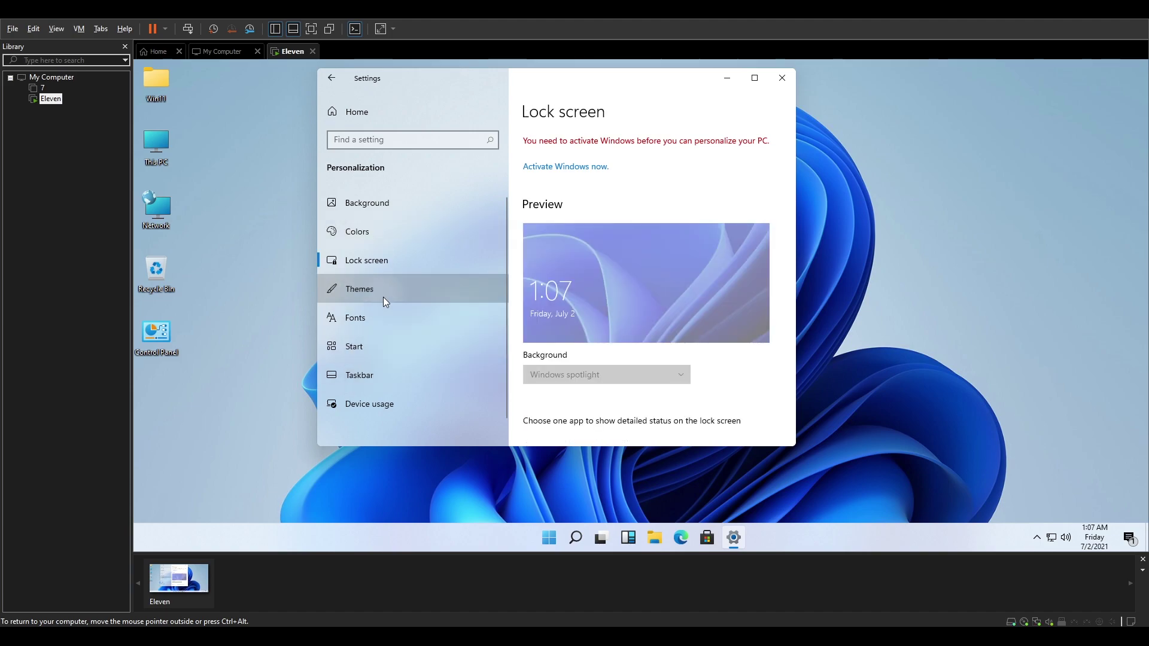
click(383, 296)
click(362, 326)
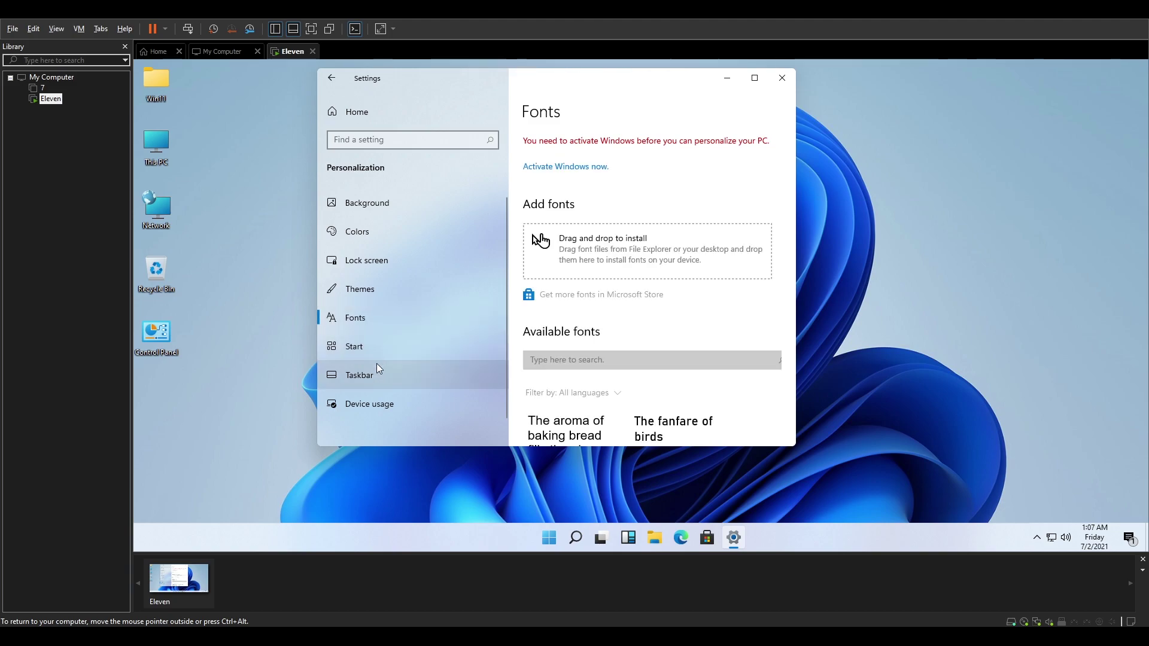
click(377, 365)
click(383, 335)
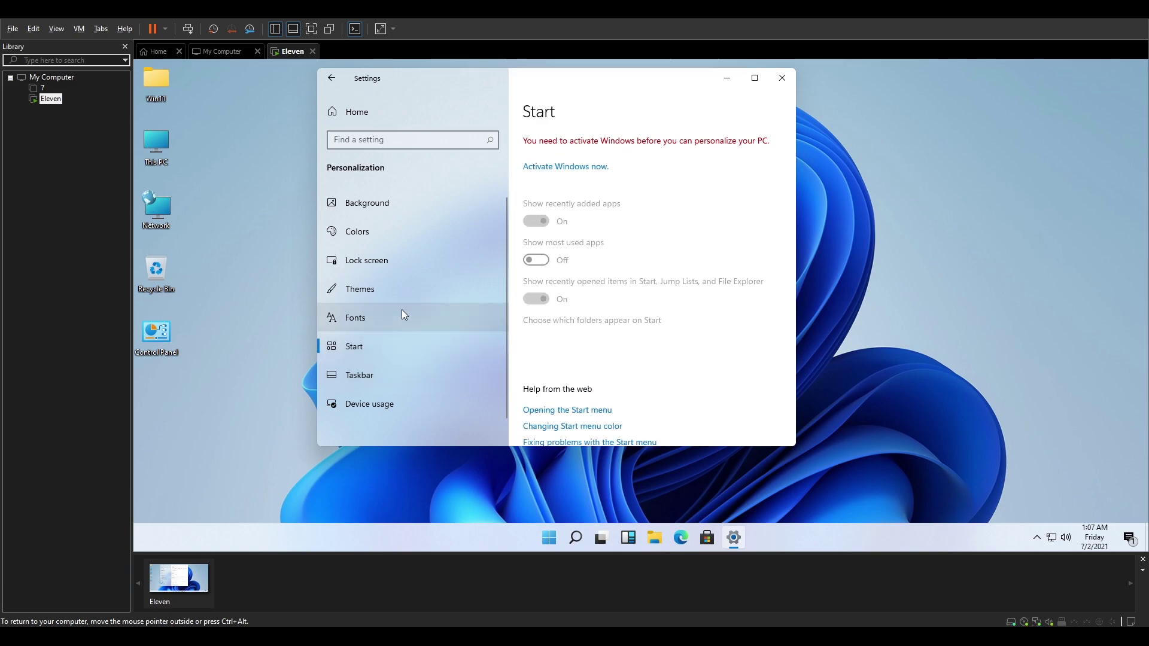
click(402, 315)
scroll(390, 351, down, 1)
click(390, 354)
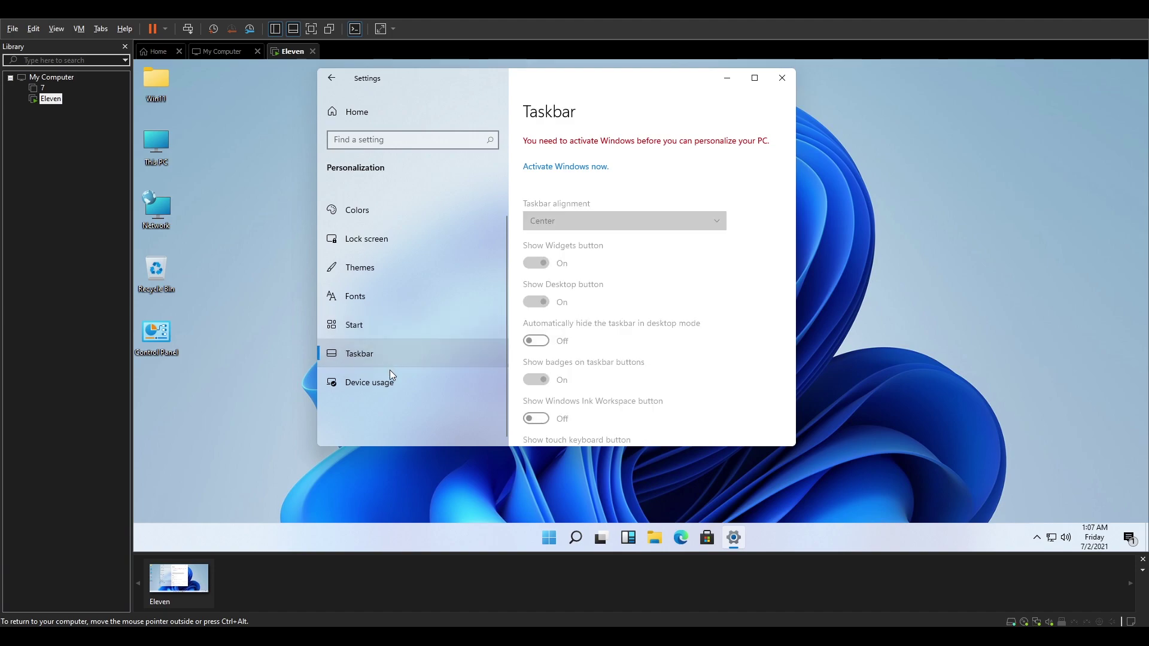
click(392, 376)
- Review the System About page and Settings home, then close Settings
click(333, 78)
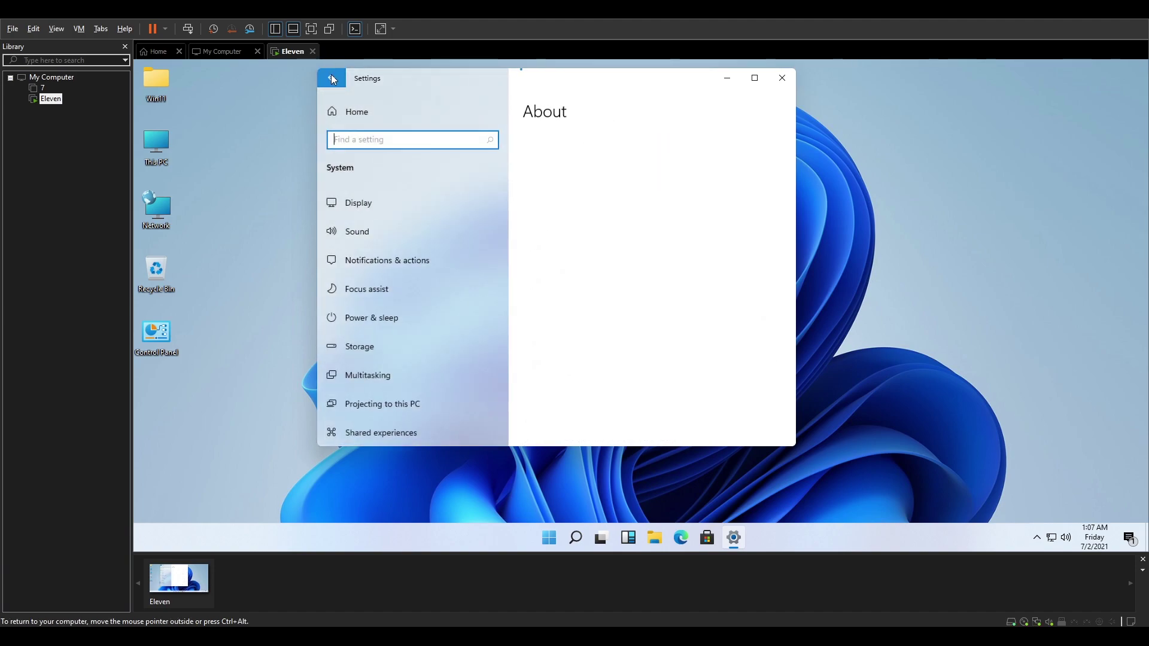
scroll(366, 237, down, 4)
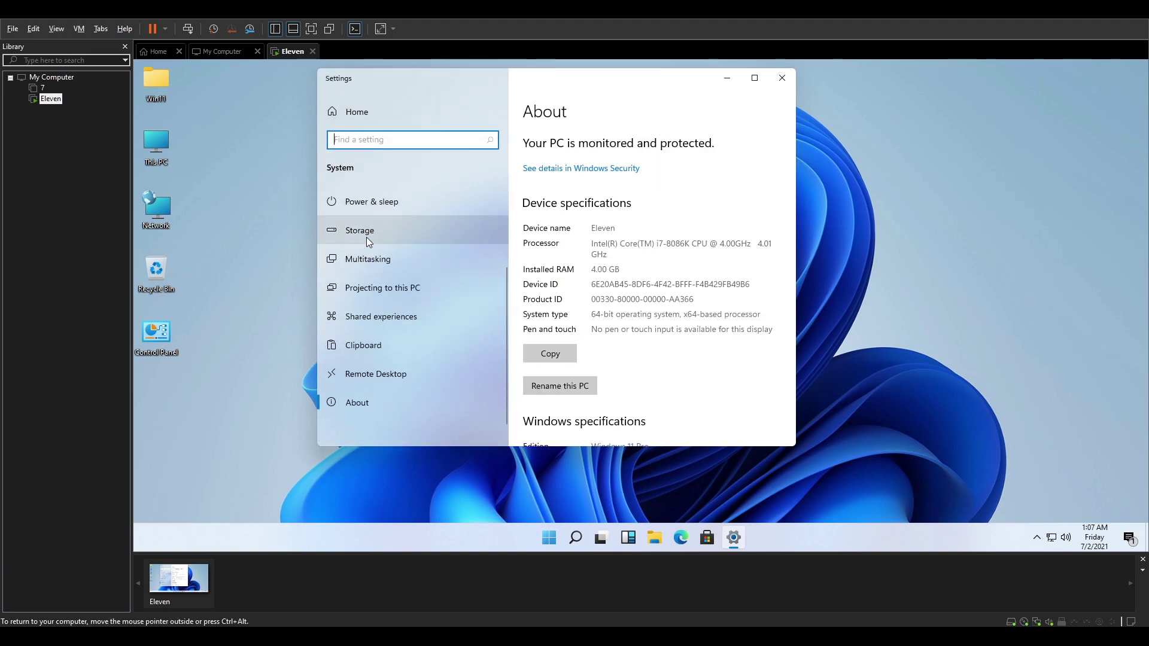
scroll(386, 264, up, 4)
click(365, 112)
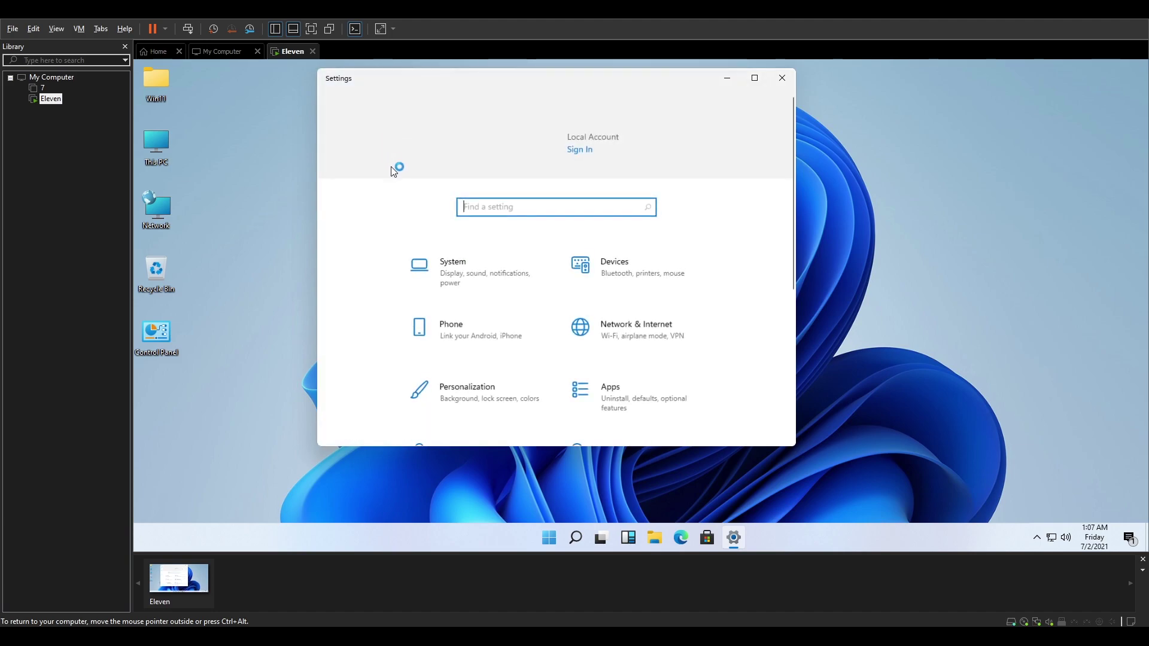
scroll(603, 289, down, 3)
scroll(603, 289, down, 2)
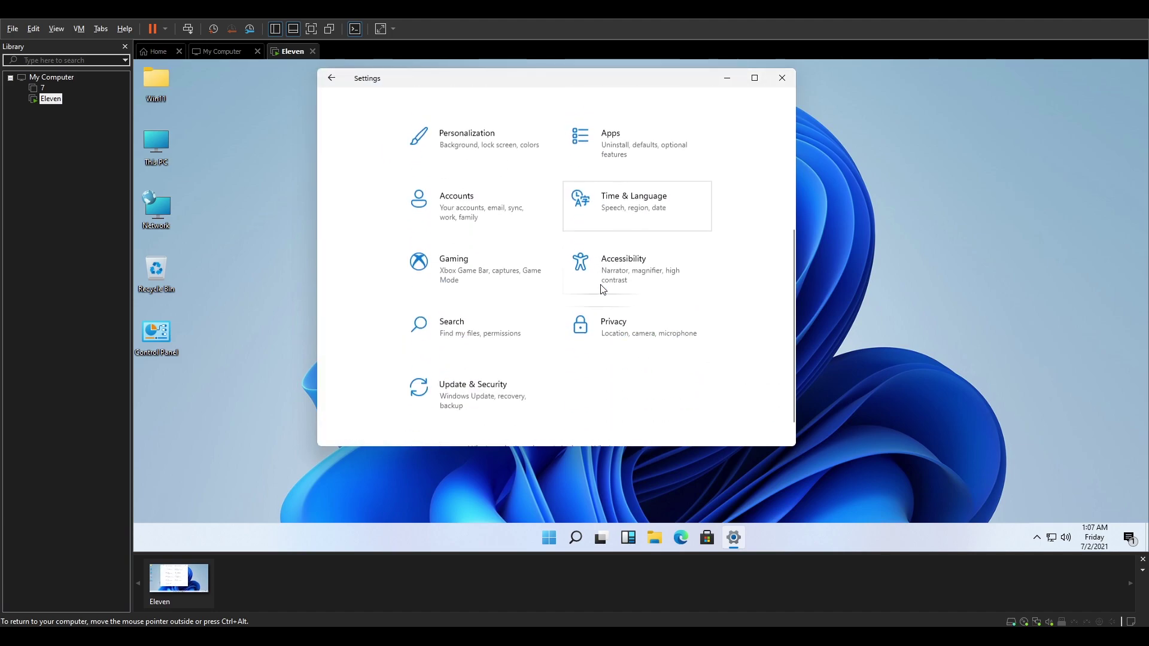
scroll(603, 289, up, 5)
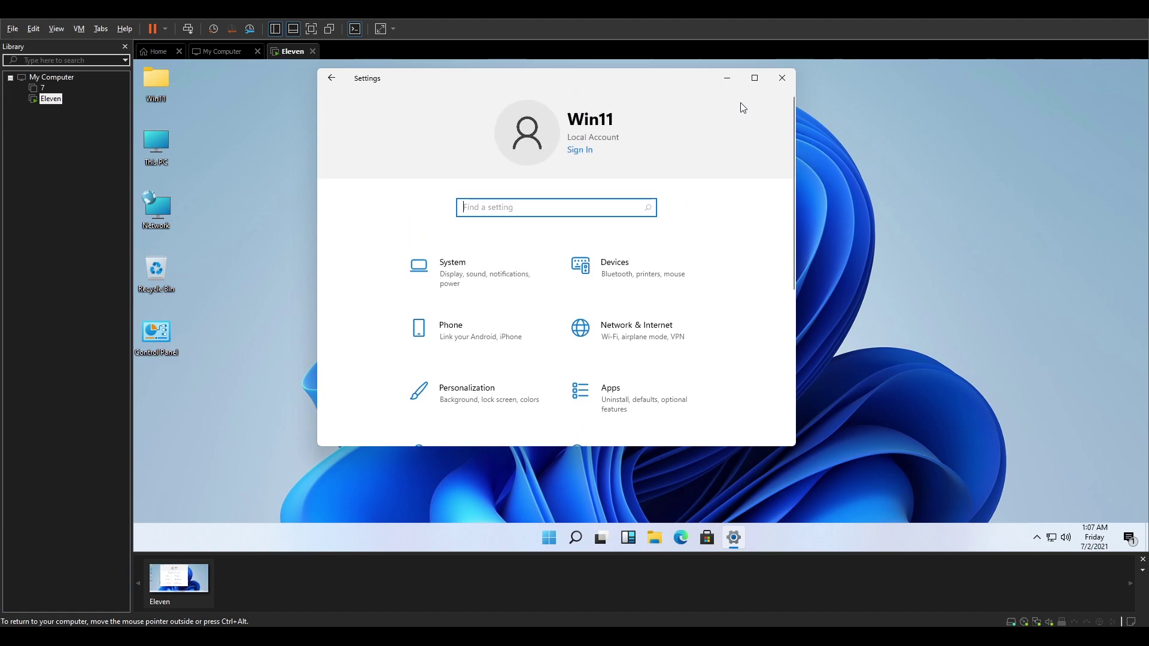
click(782, 78)
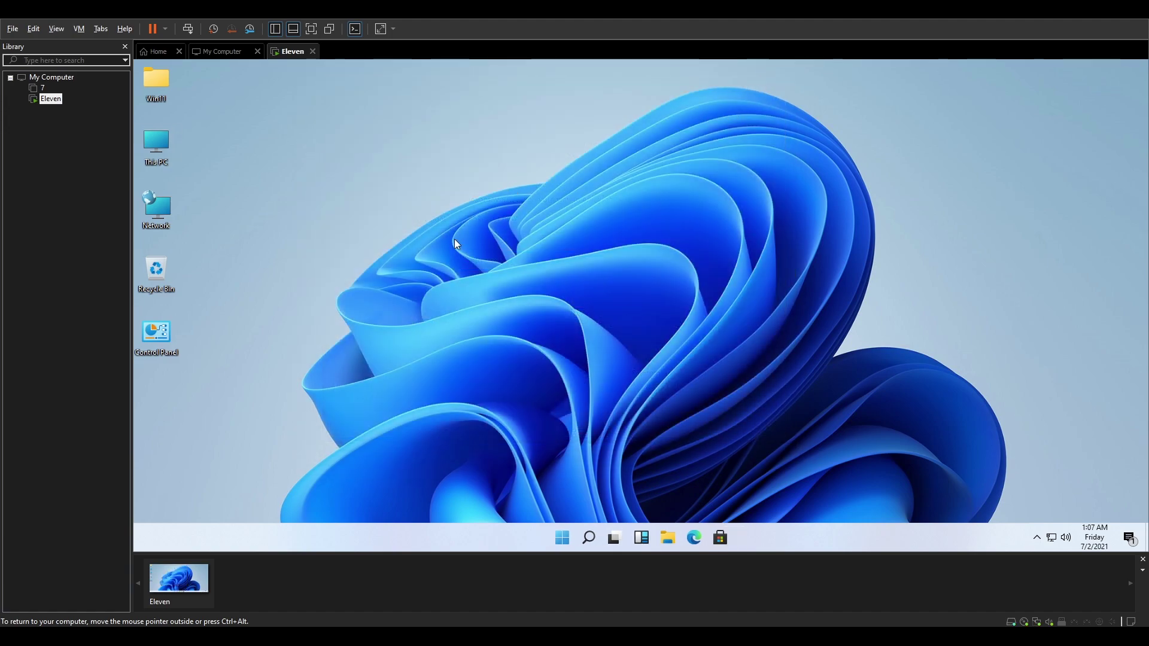
right_click(500, 265)
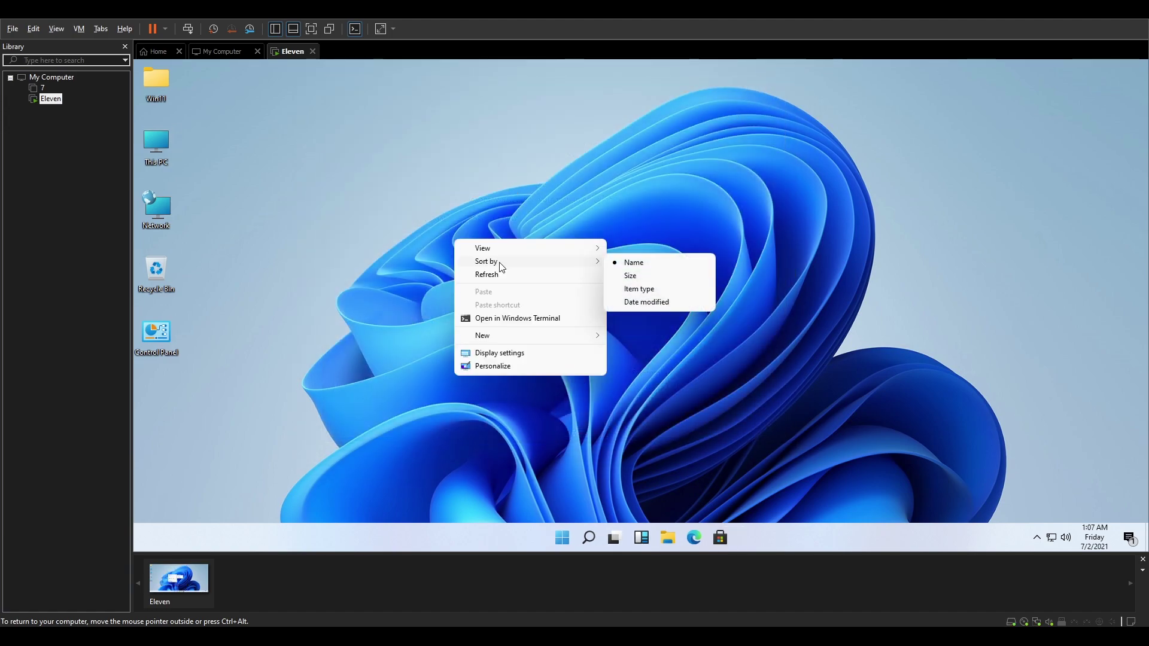
click(525, 274)
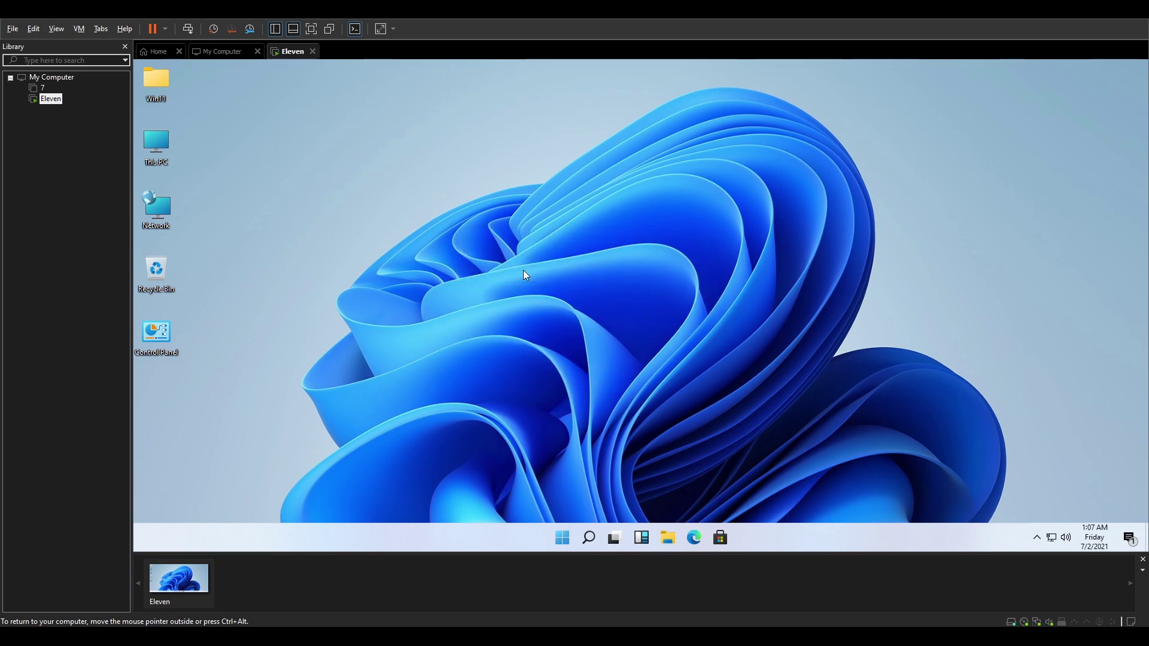
right_click(501, 308)
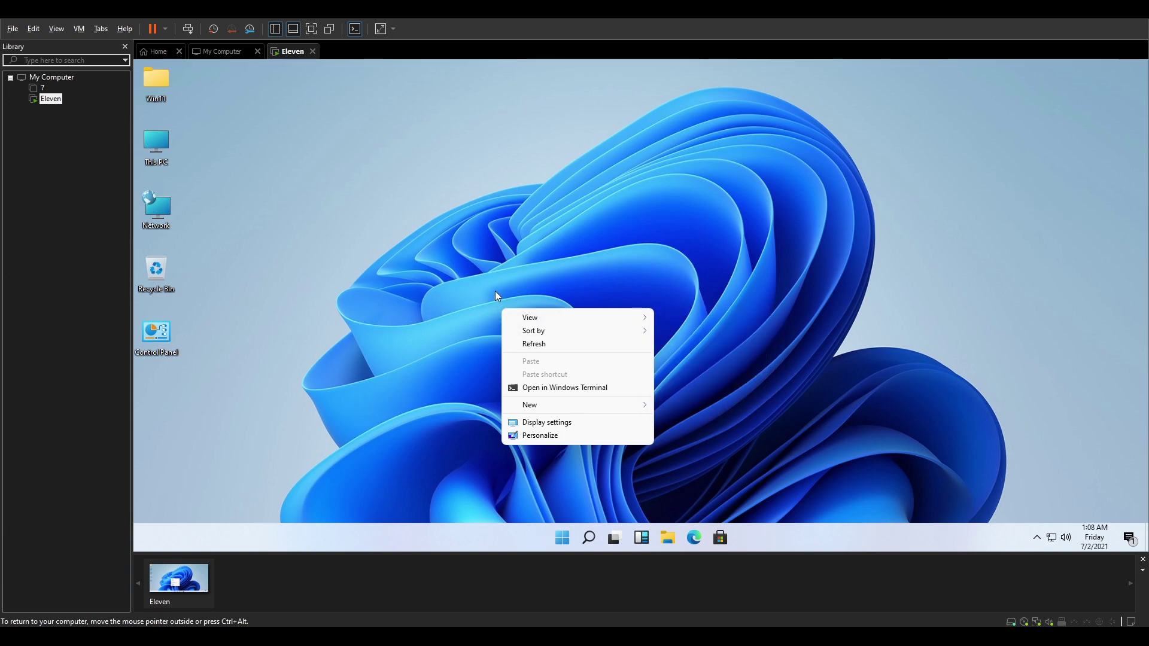
click(781, 247)
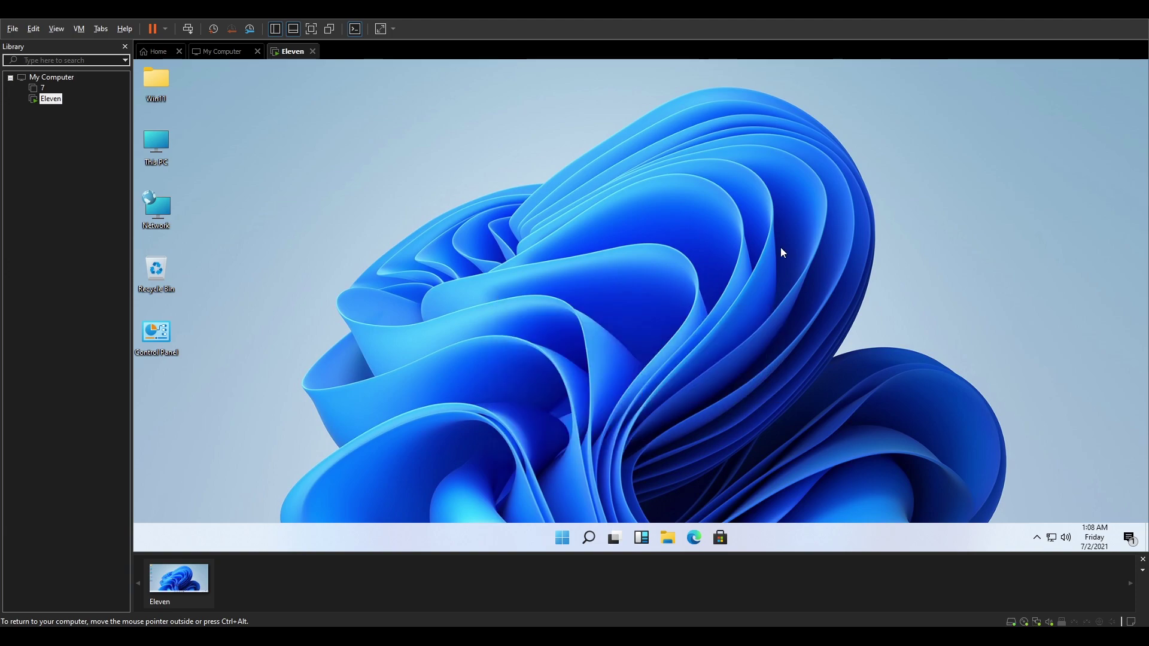
click(1130, 540)
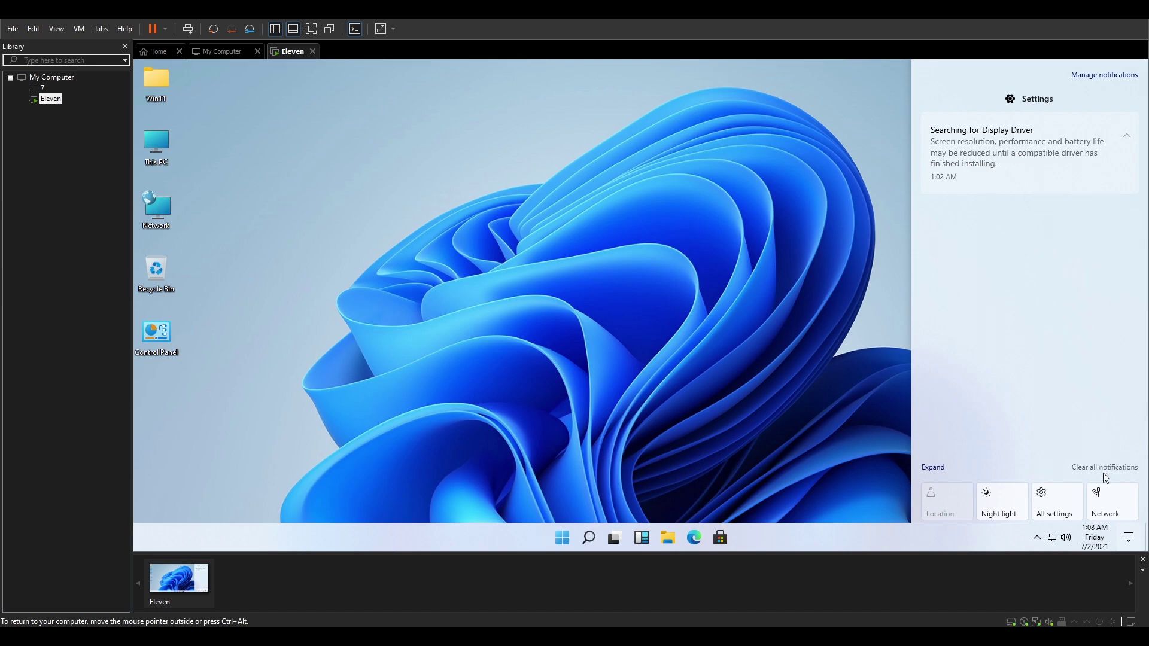
click(225, 207)
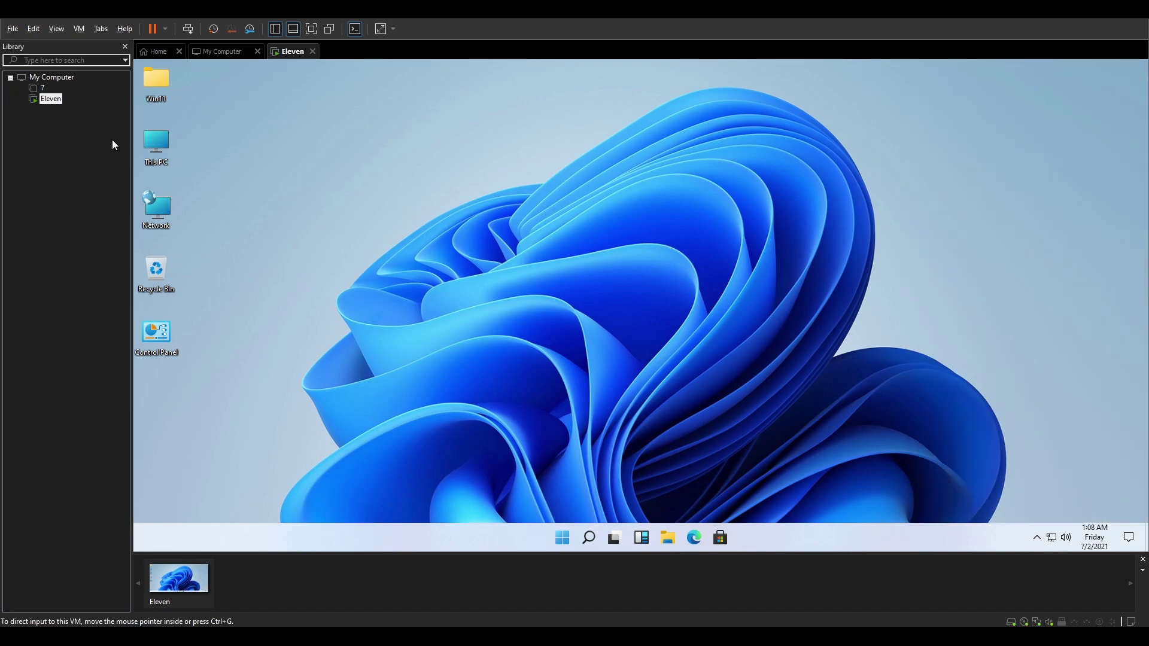
- Open This PC in File Explorer, showing its six folders and the C: and D: drives
double_click(146, 143)
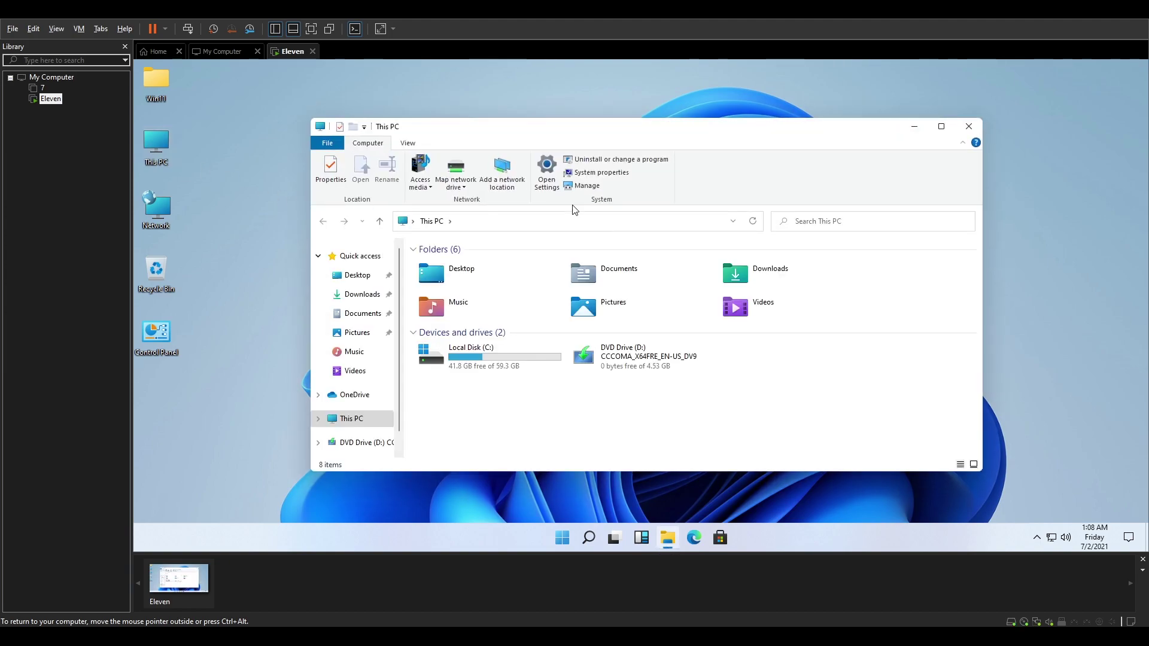
drag(592, 128, 641, 117)
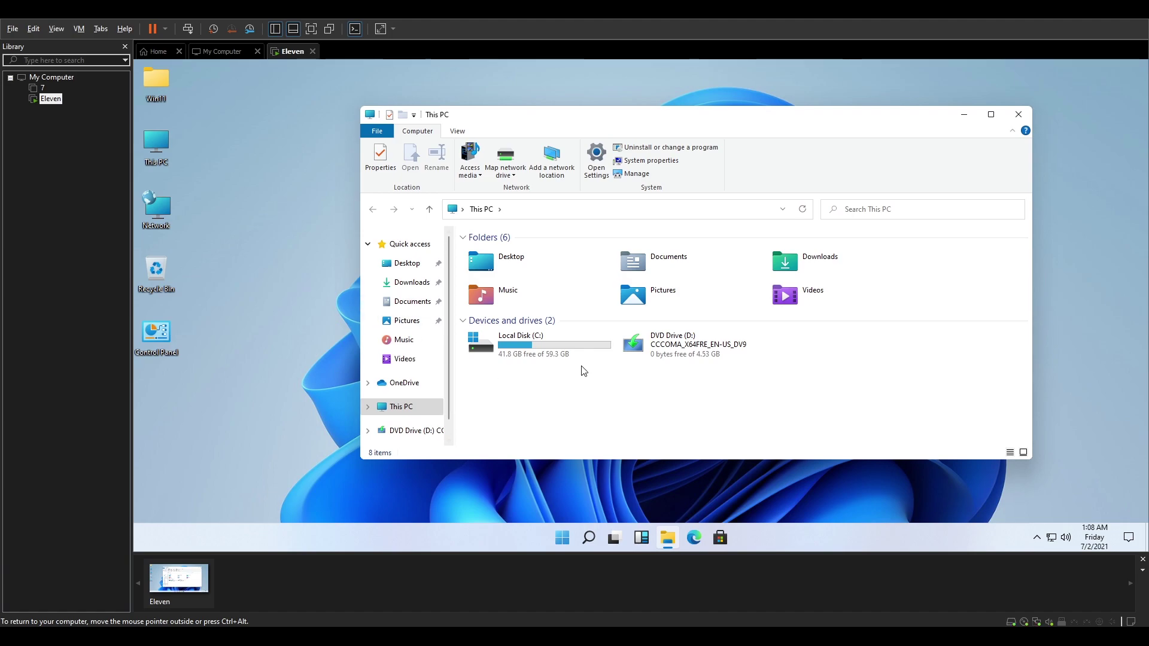
scroll(414, 364, down, 1)
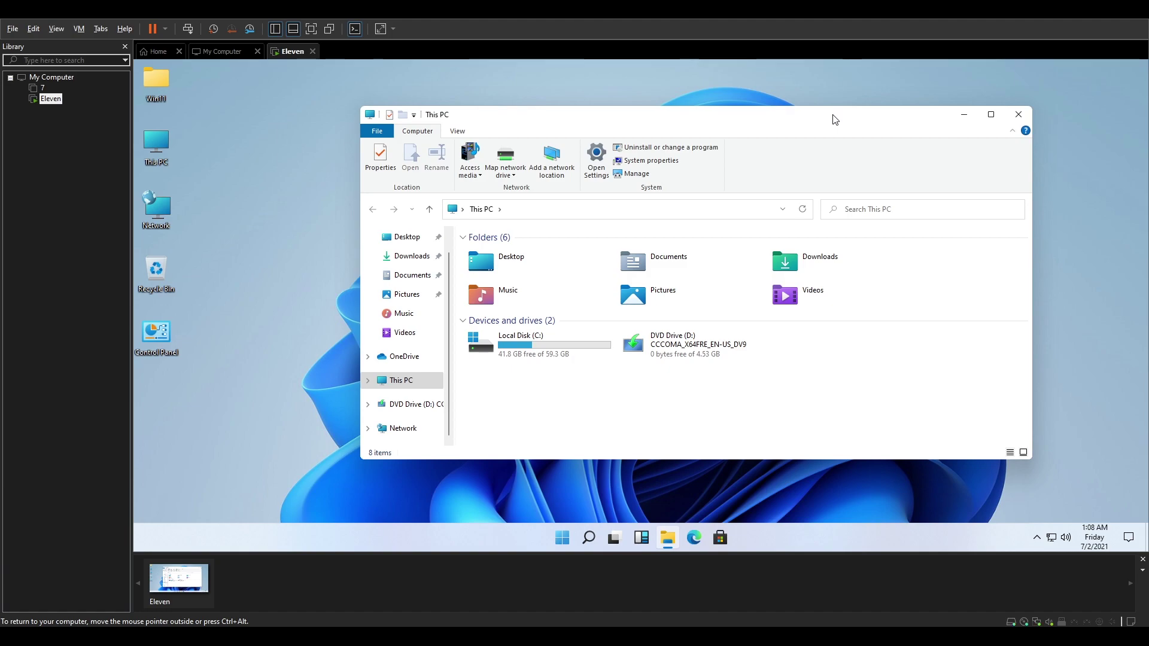
- Open Windows Settings and skip the Windows account setup offer
click(596, 162)
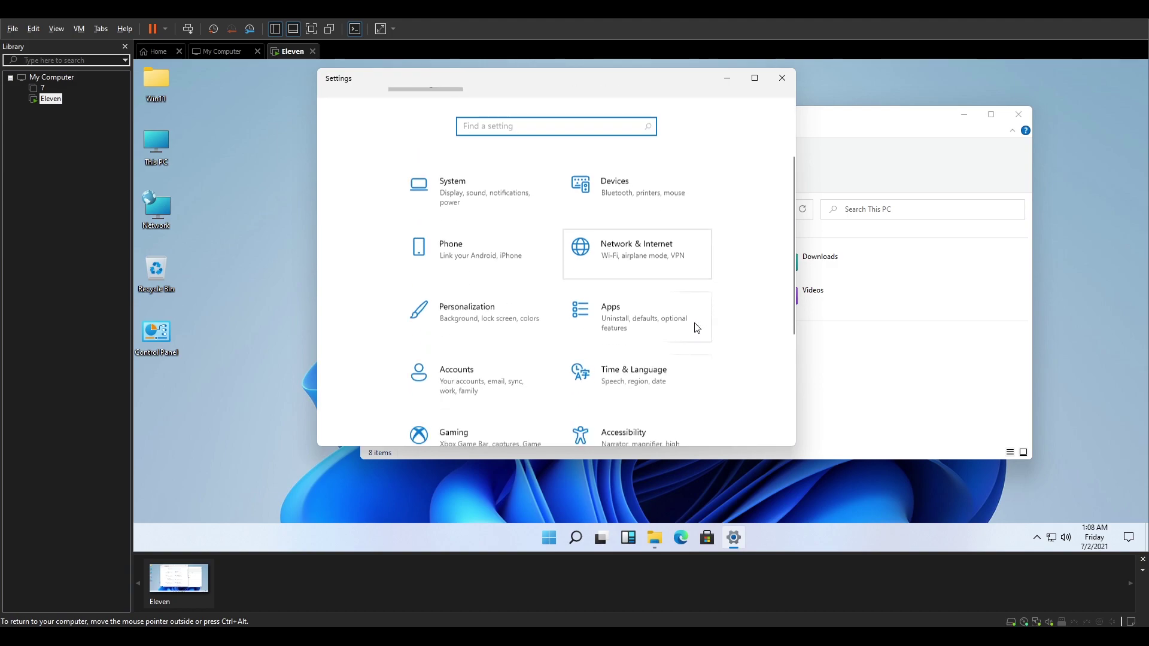
scroll(698, 328, down, 5)
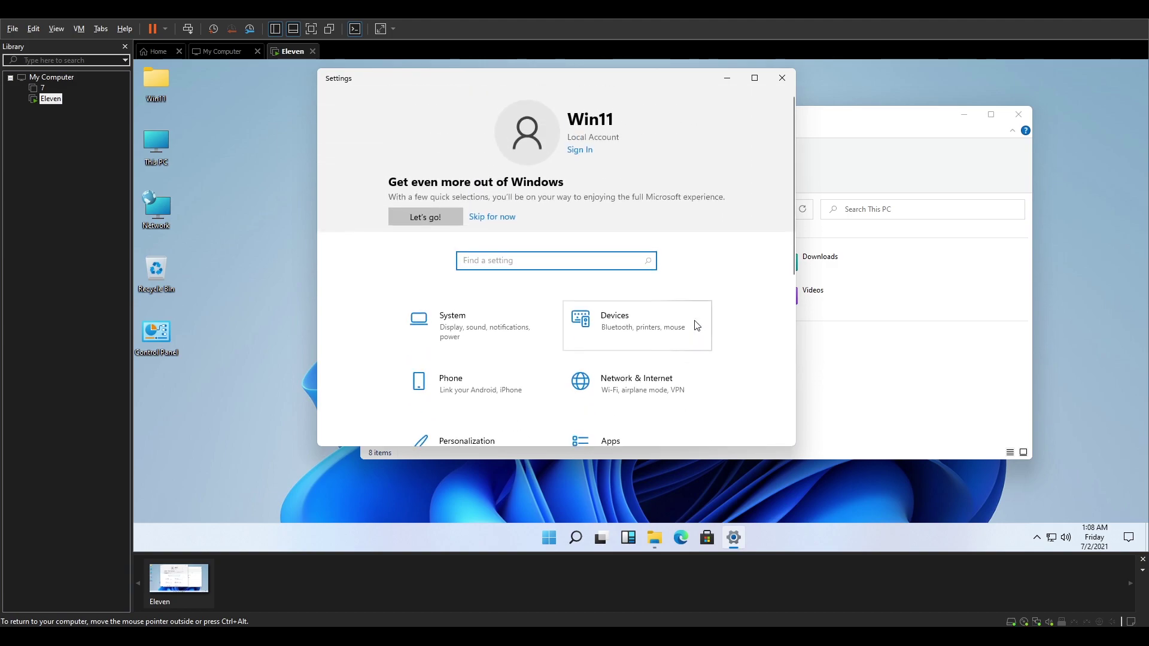
scroll(686, 286, down, 5)
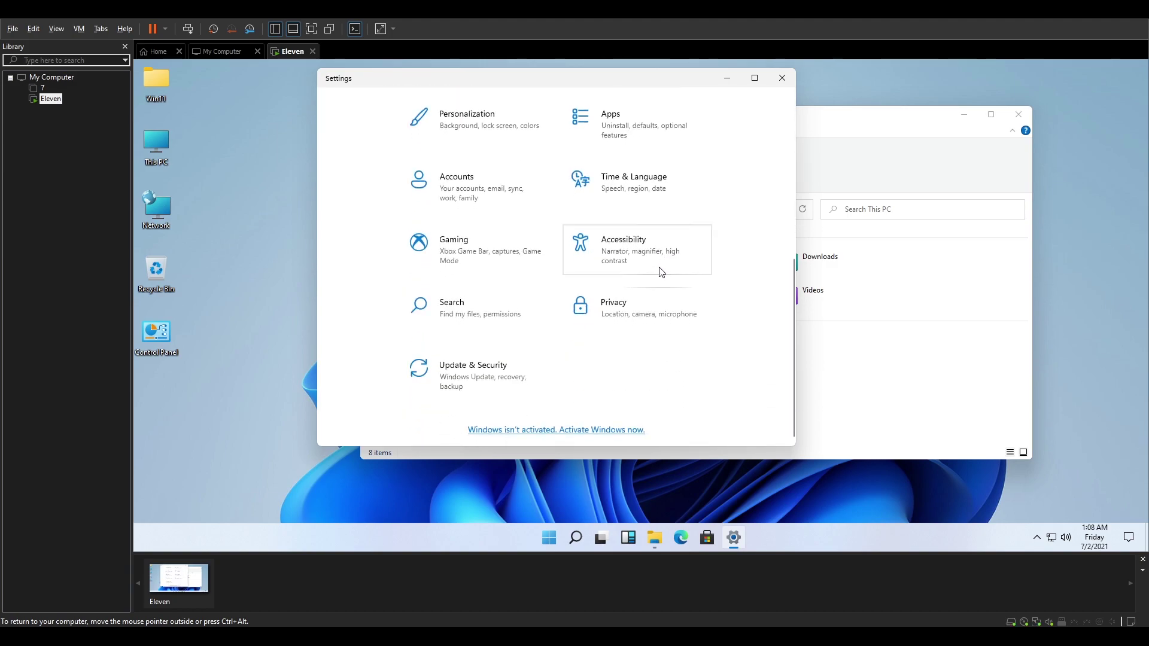
scroll(650, 306, up, 1)
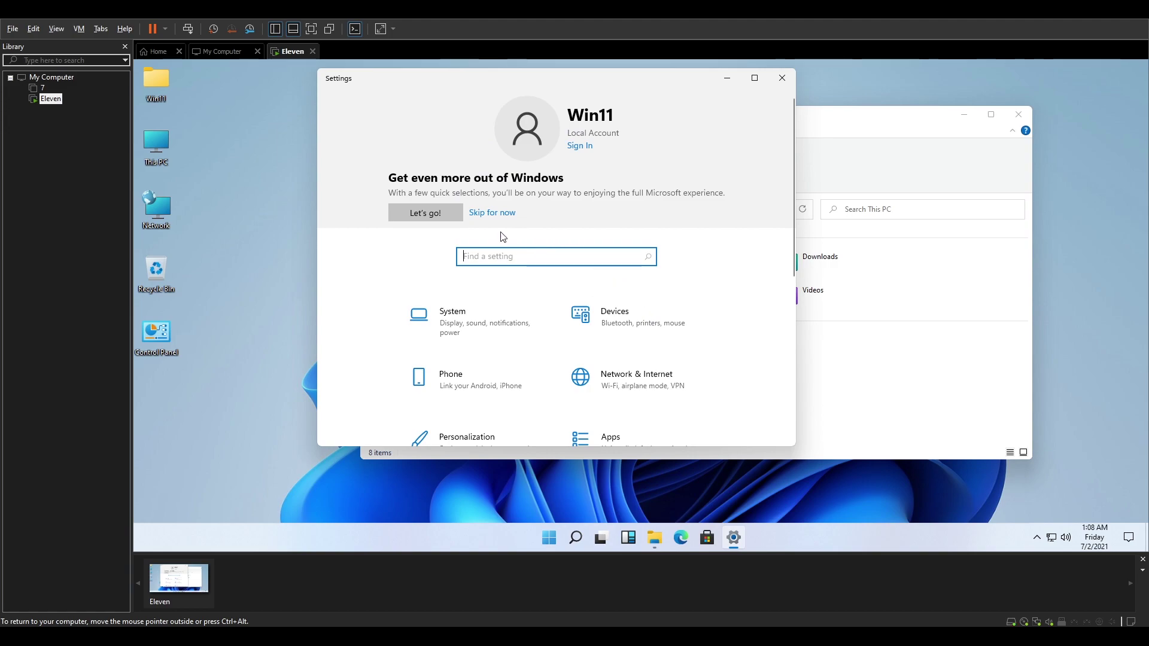
click(478, 213)
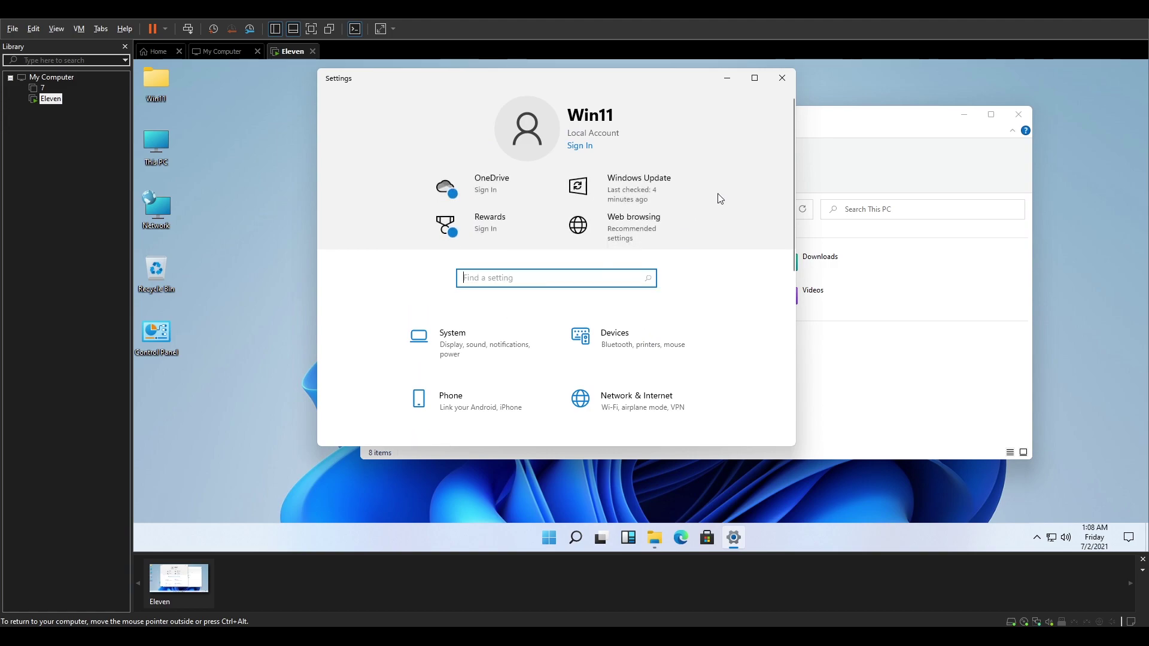
- Close Settings and File Explorer, then bring up the Start menu with its pinned apps
click(782, 84)
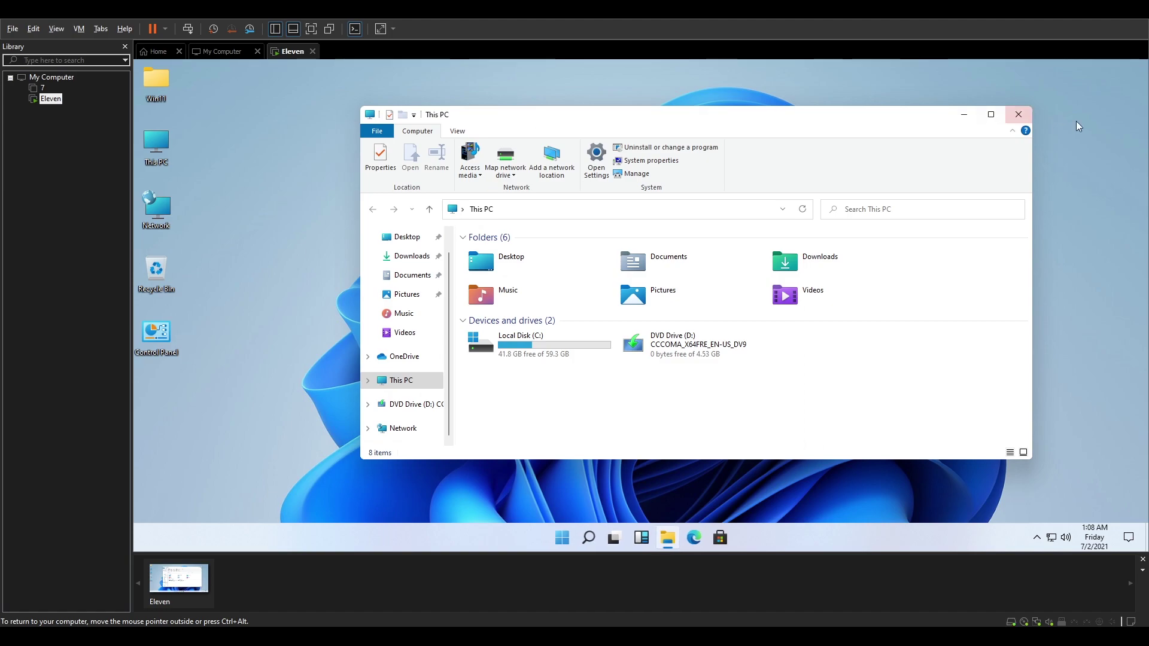
click(1025, 119)
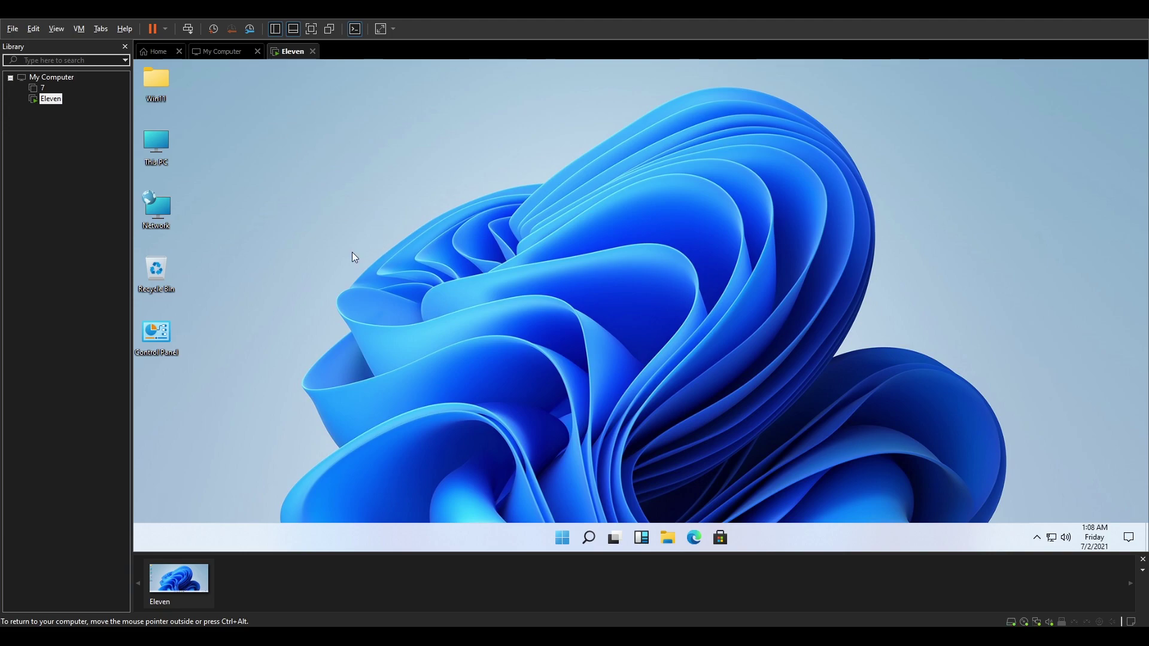
click(562, 541)
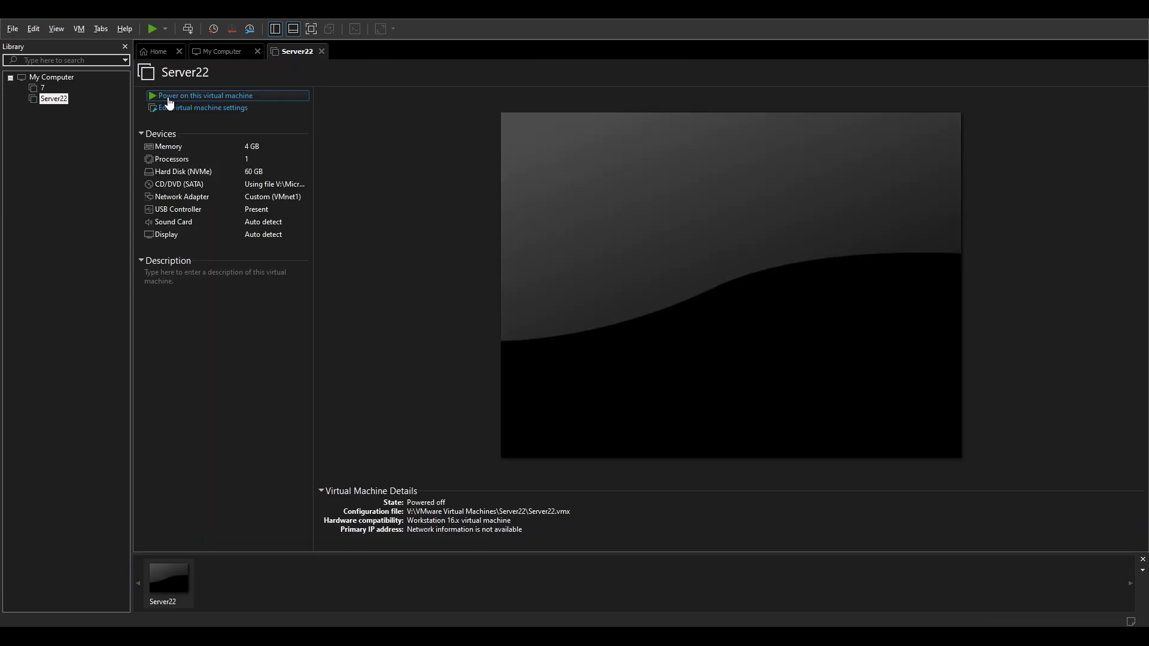
- Power on Server22 and boot it from the installation DVD into Windows Setup
click(173, 99)
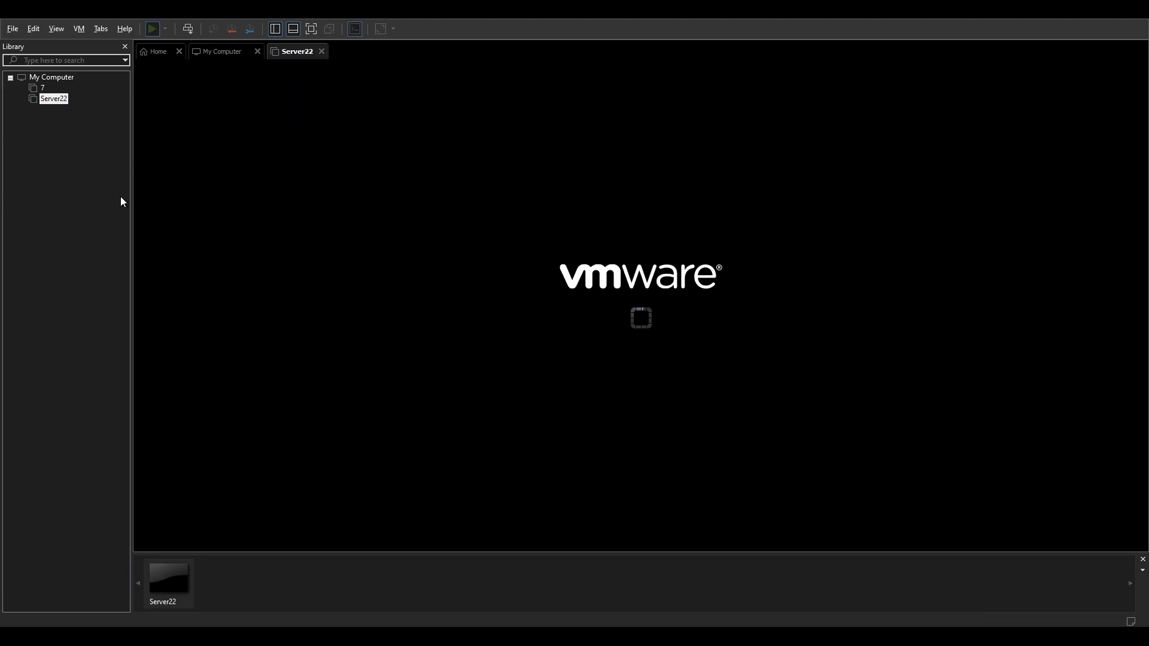
click(434, 249)
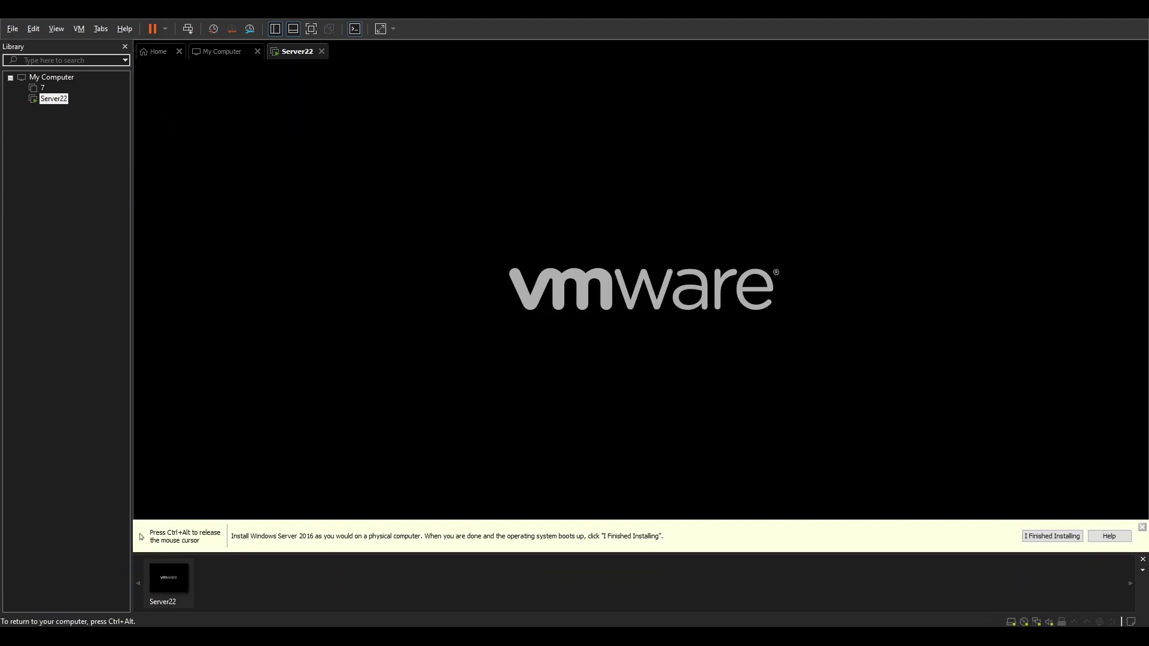
key(Return)
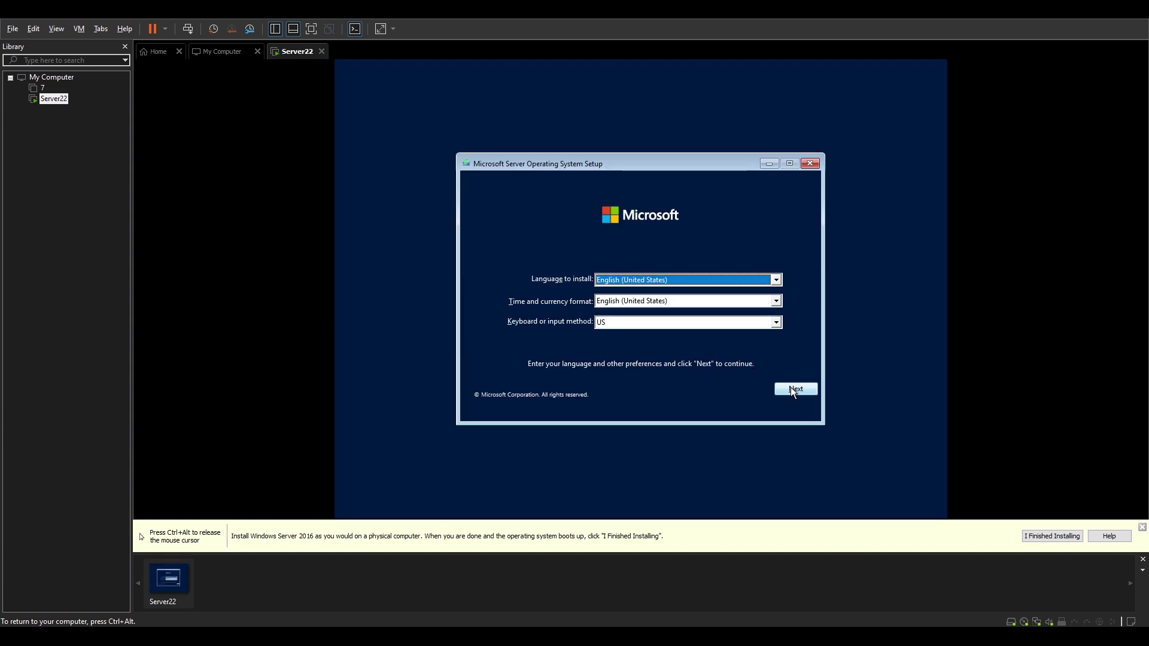
- Accept the default language settings and start the installation without a product key
click(794, 390)
click(666, 298)
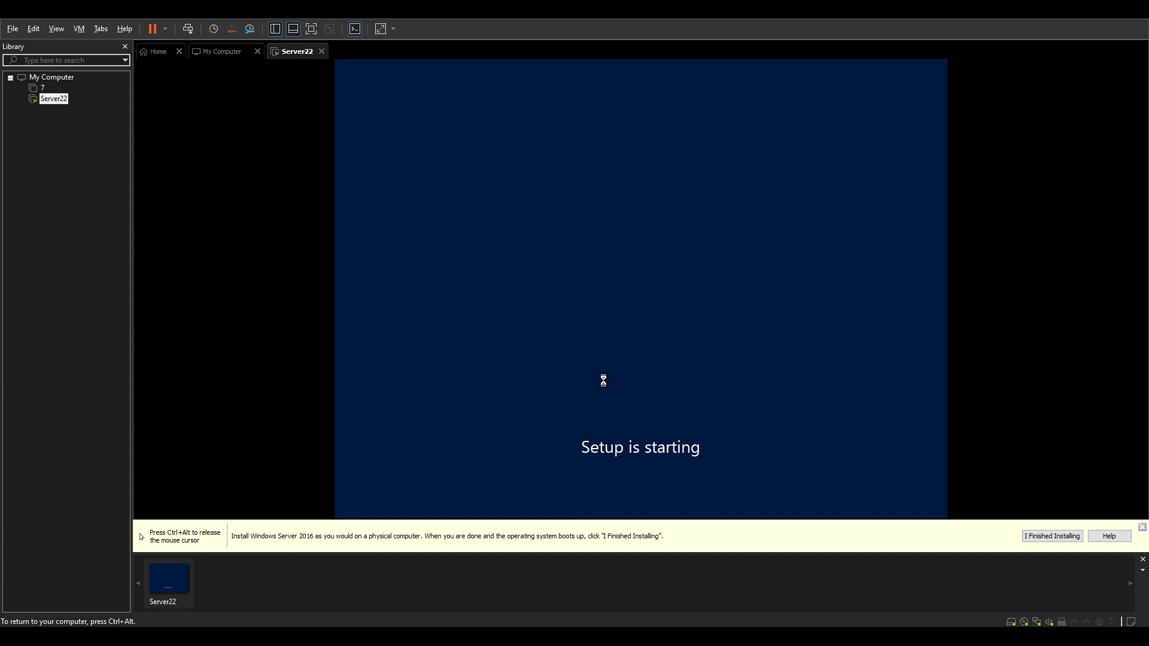
key(ctrl+alt)
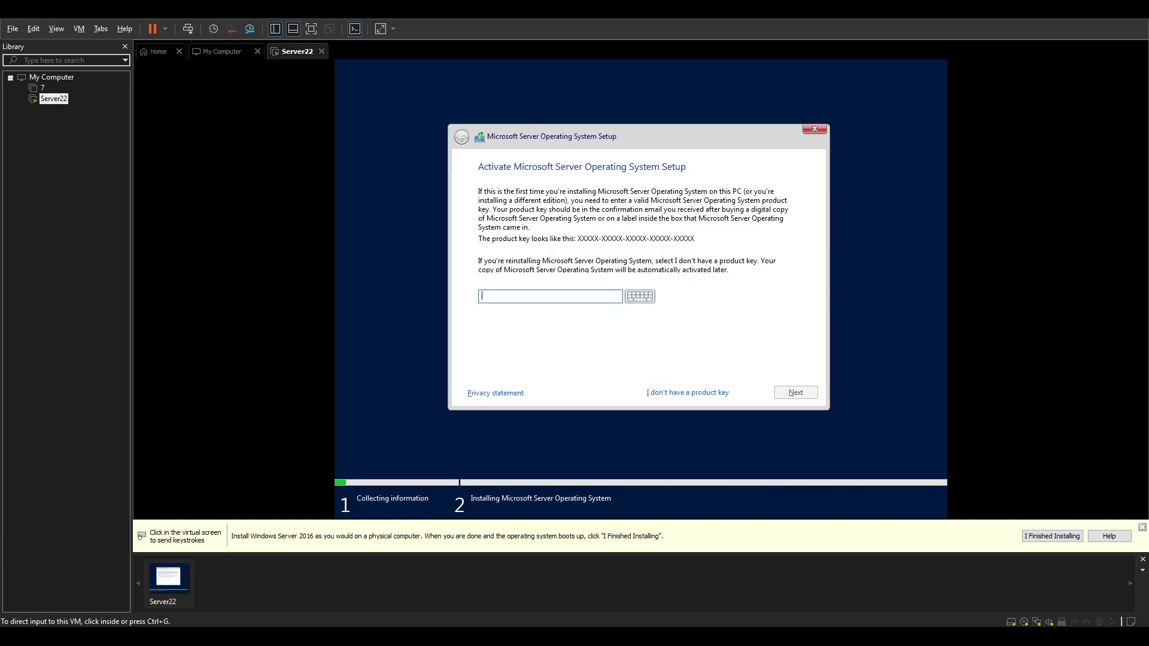
click(471, 409)
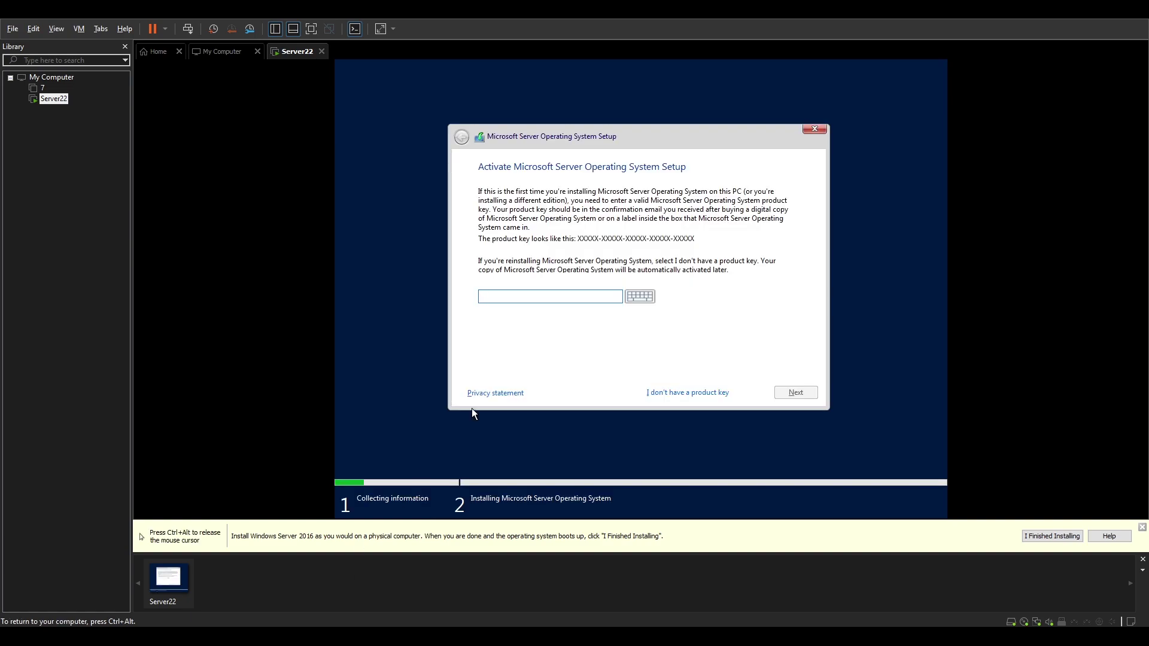
click(682, 393)
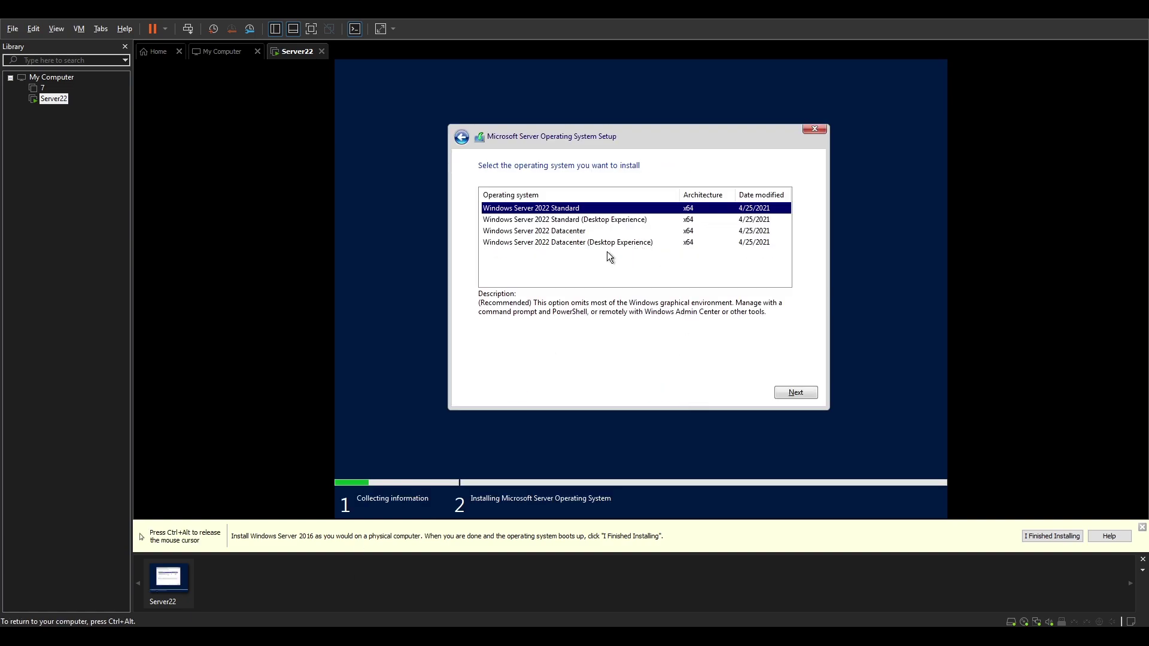
- Choose Datacenter (Desktop Experience), accept the license, and run a Custom install onto the drive
click(553, 245)
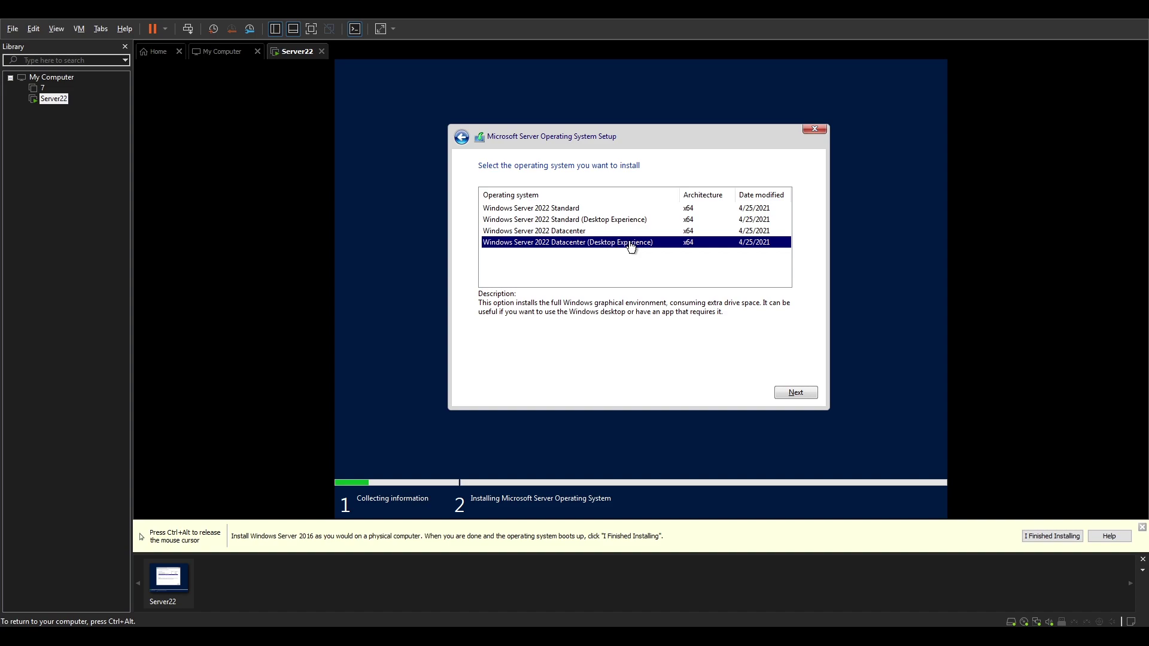
click(579, 221)
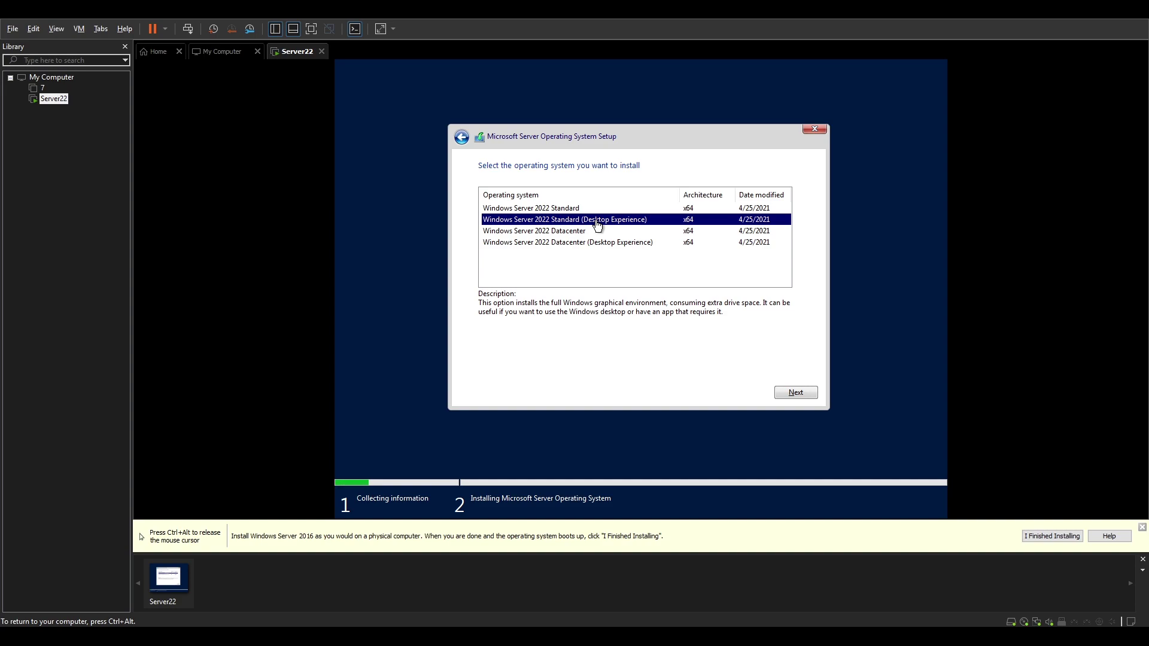
click(563, 244)
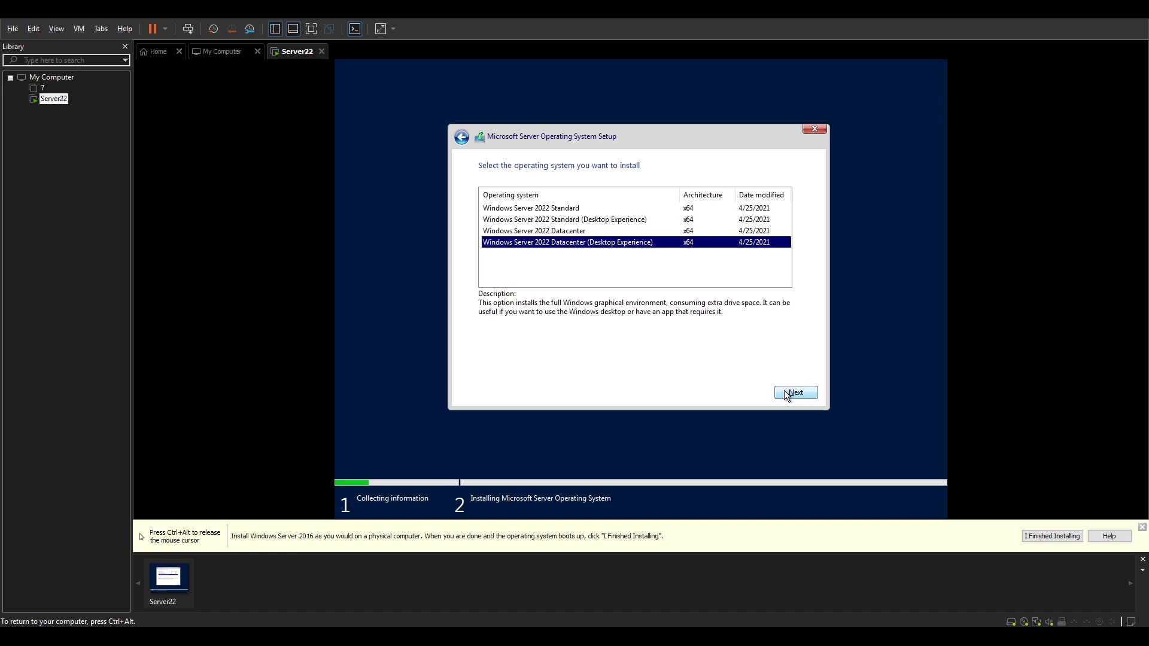
click(806, 397)
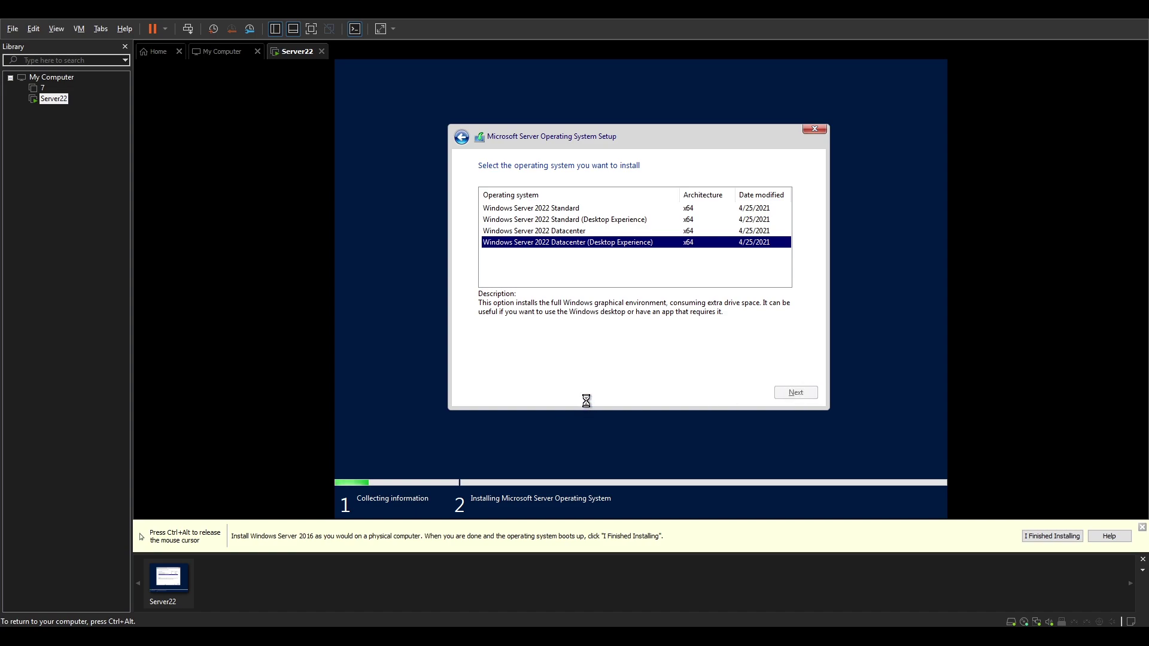
click(519, 375)
click(789, 389)
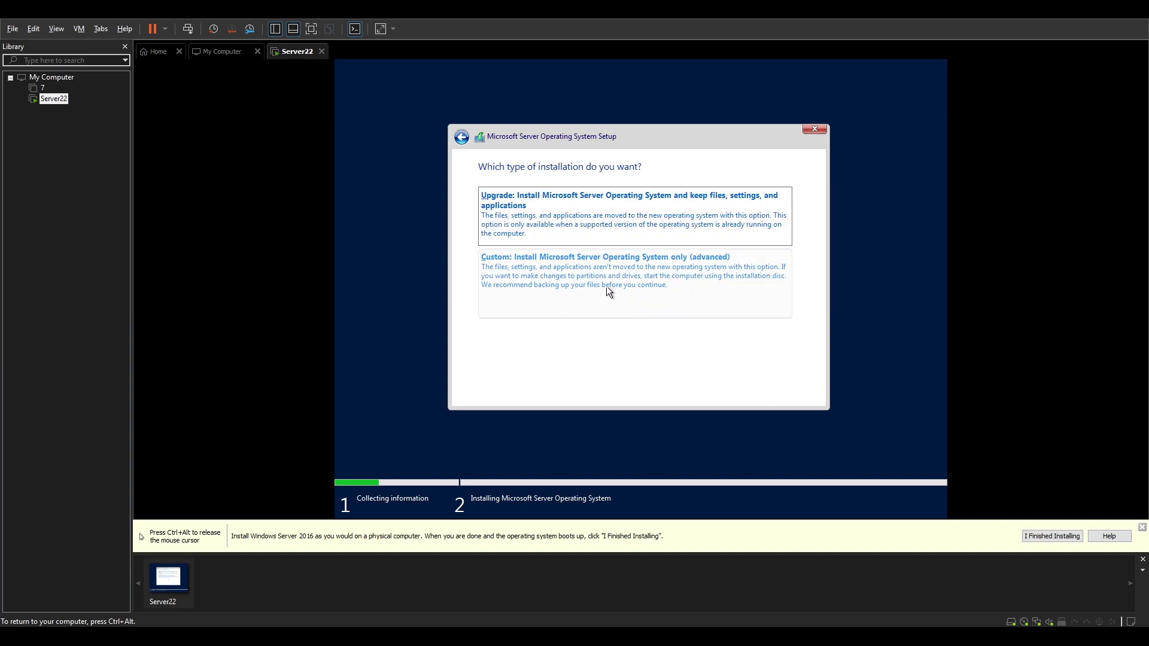
click(608, 291)
click(796, 390)
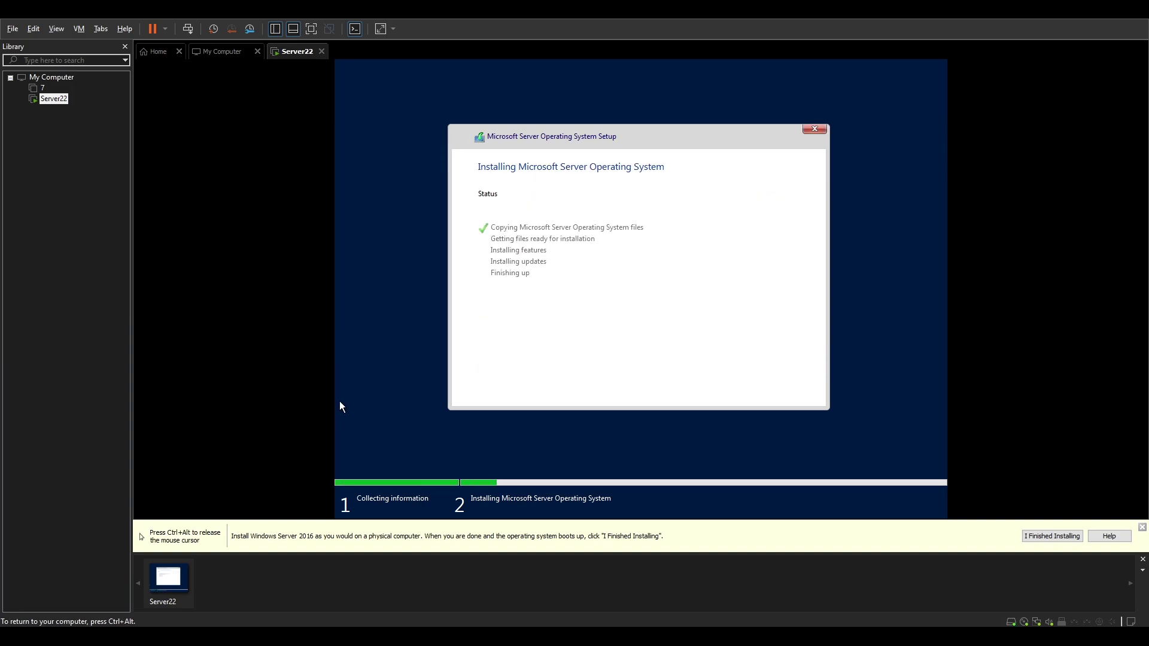
- Release input to the host and wait while Setup installs and reboots to Customize settings
key(ctrl+alt)
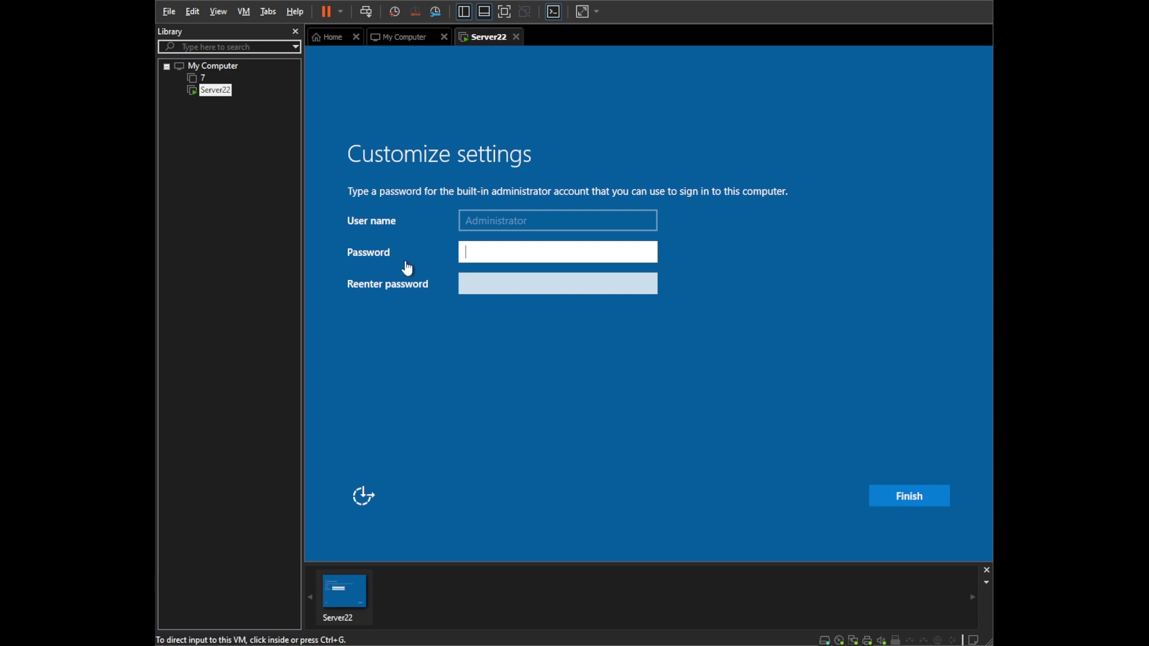
- Enter a matching Administrator password in both fields, retyping after a mismatch, and finish setup
click(495, 252)
text(12345678)
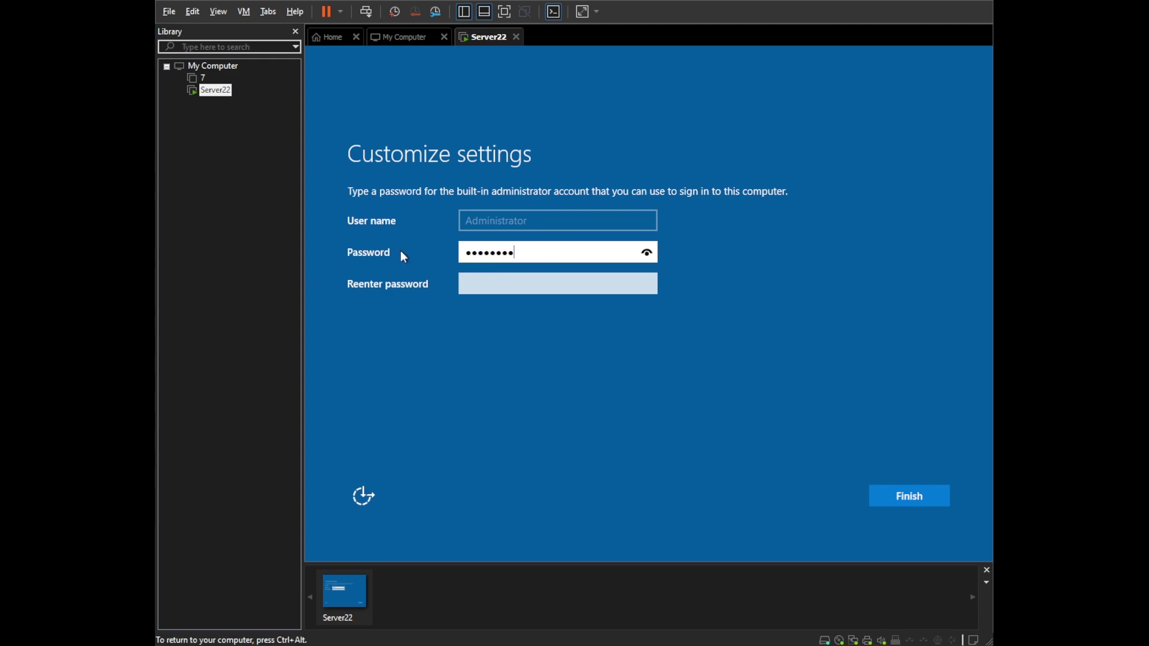
key(Tab)
text(12345678)
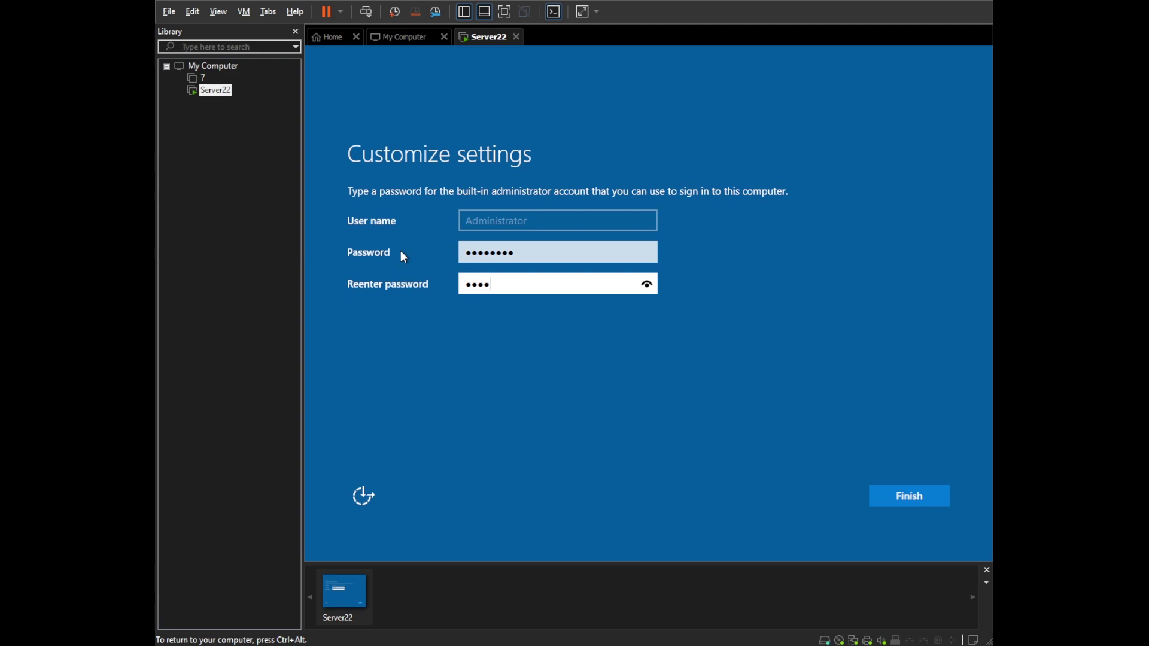
key(Return)
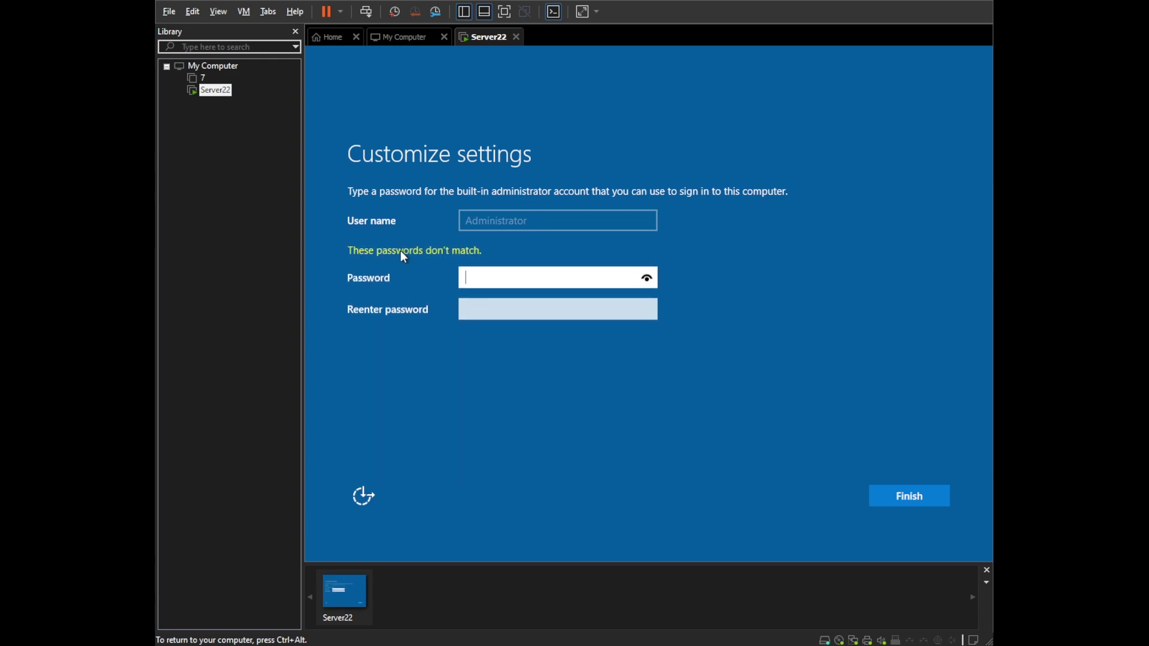
text(123456789)
key(Tab)
text(12345)
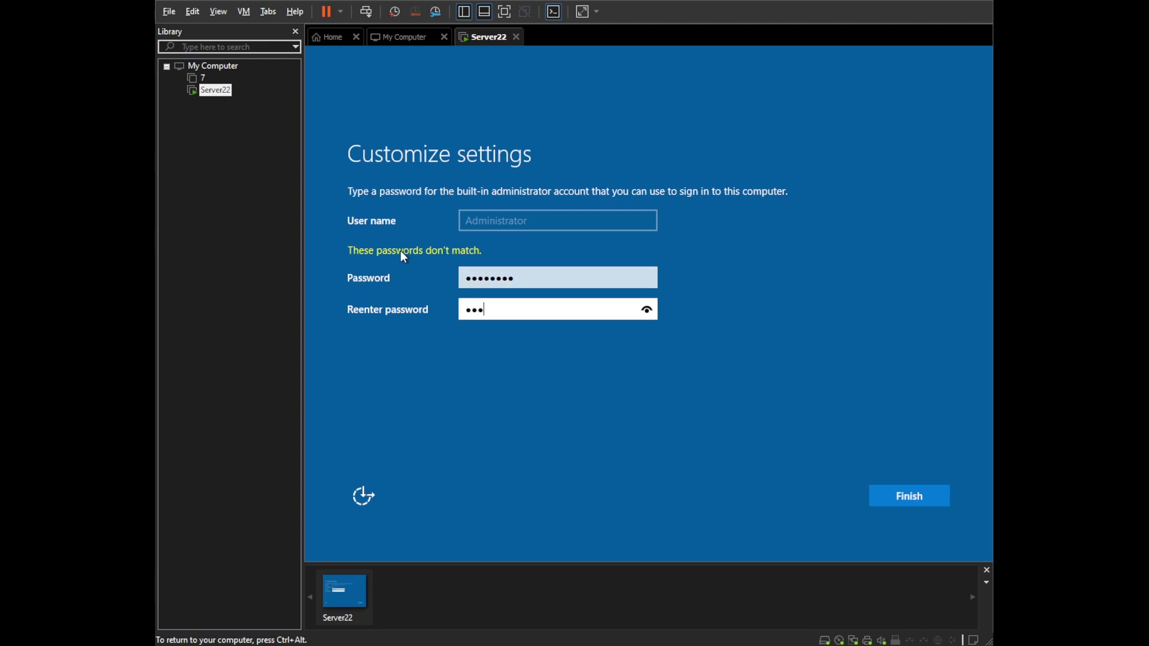
text(6789)
key(Return)
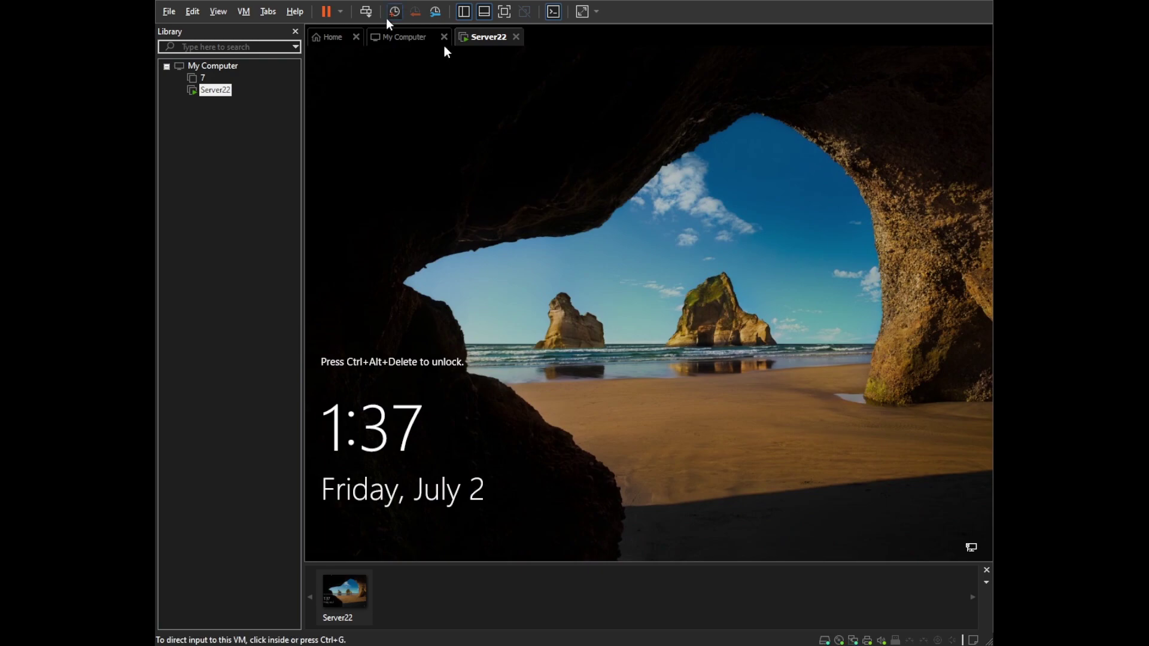
- Unlock the lock screen and sign in as Administrator with the account password
click(370, 18)
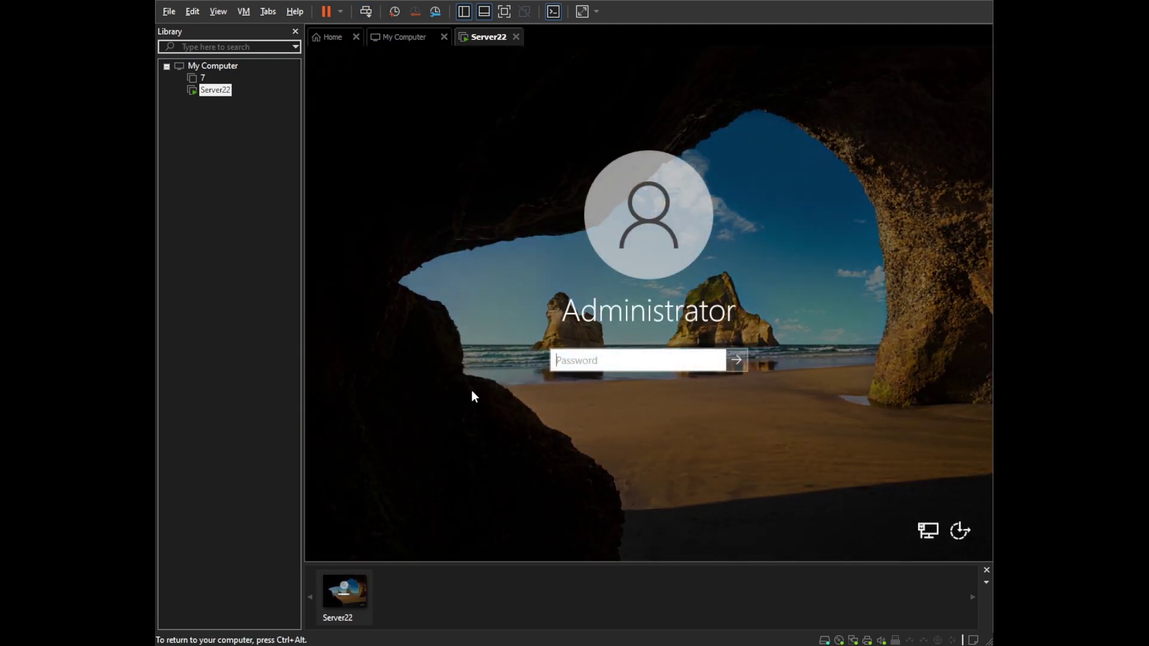
text(••••••)
key(Return)
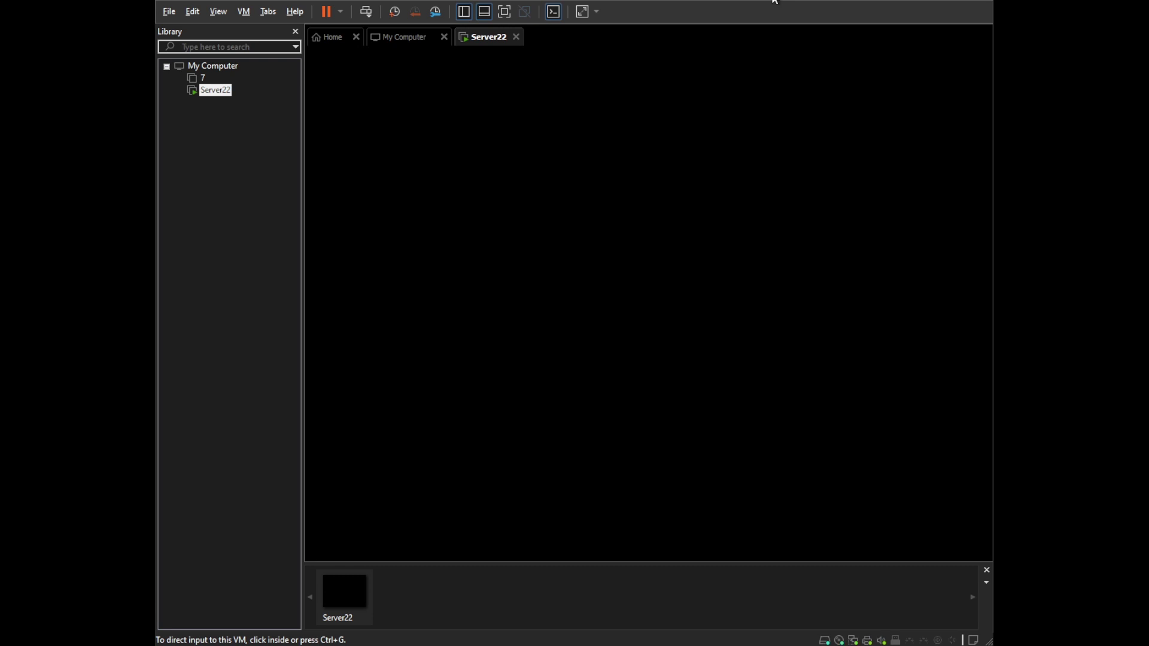
click(811, 109)
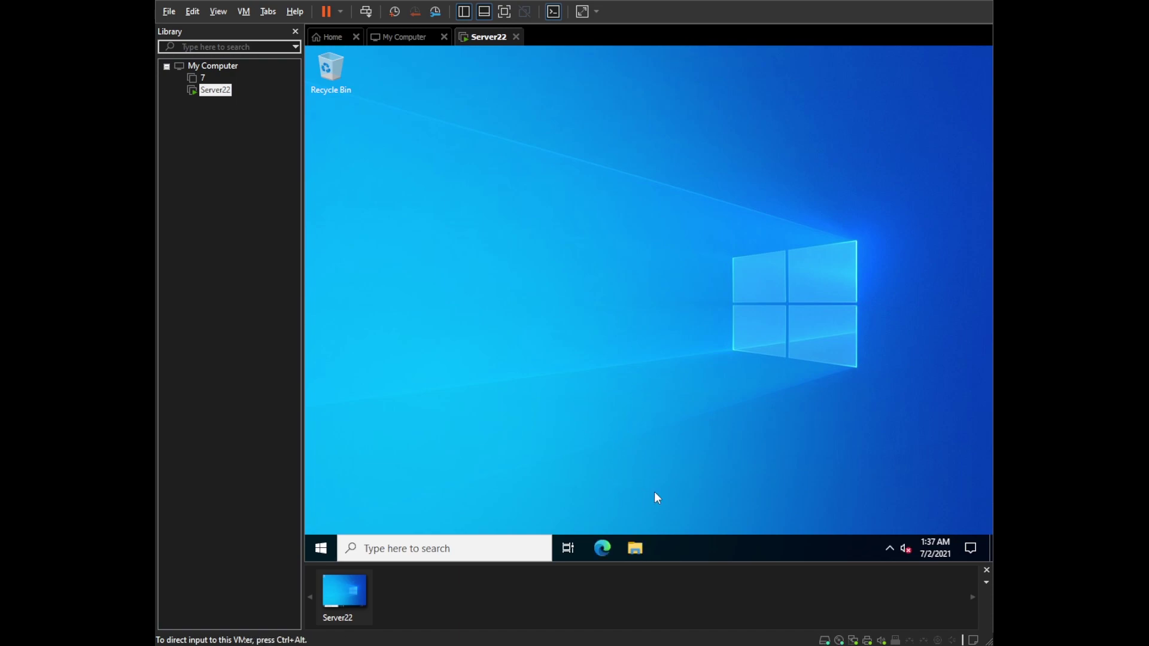
- Change the taskbar's search box to show only a search icon
right_click(737, 545)
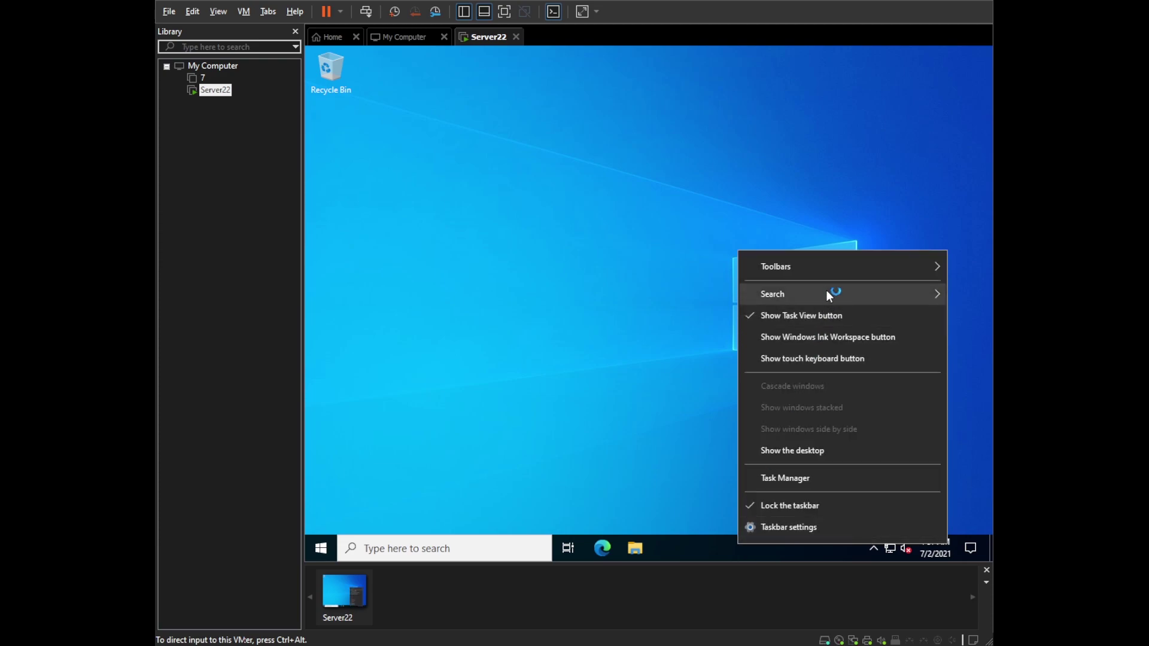
mouse_move(830, 296)
click(655, 340)
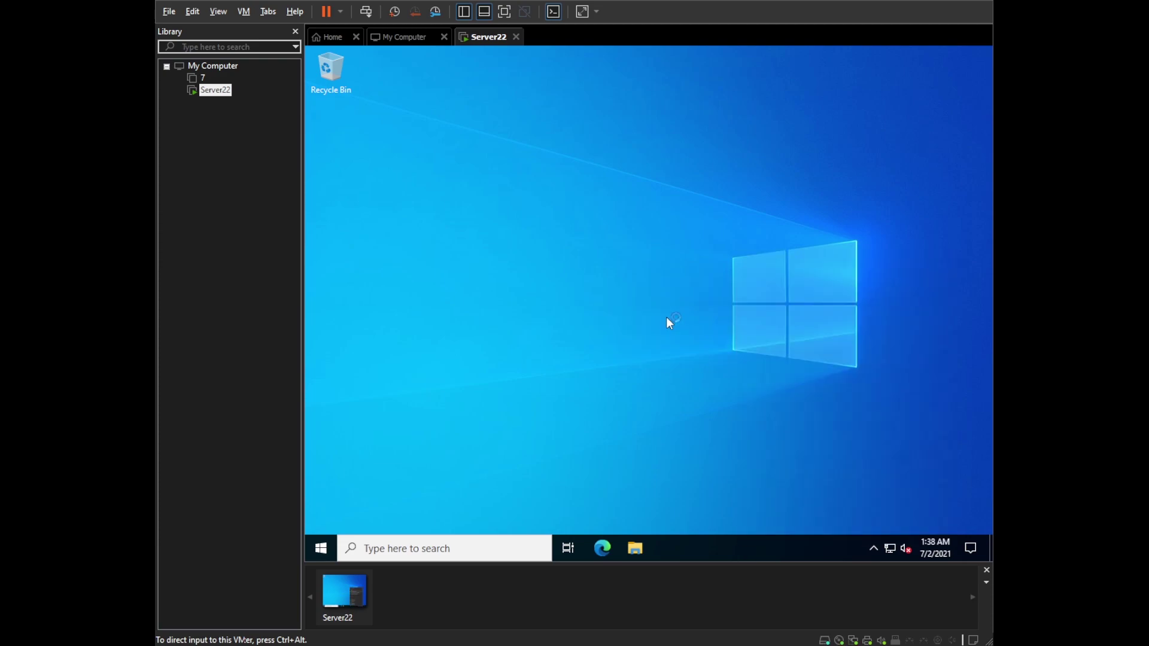
right_click(746, 547)
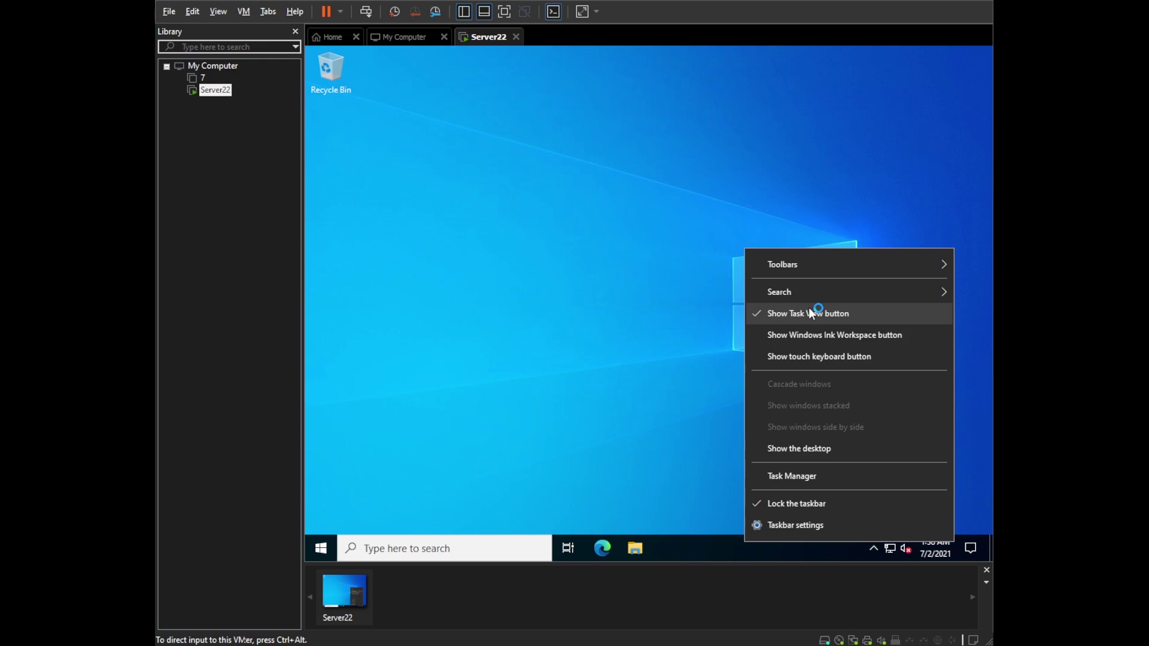
mouse_move(823, 294)
click(687, 320)
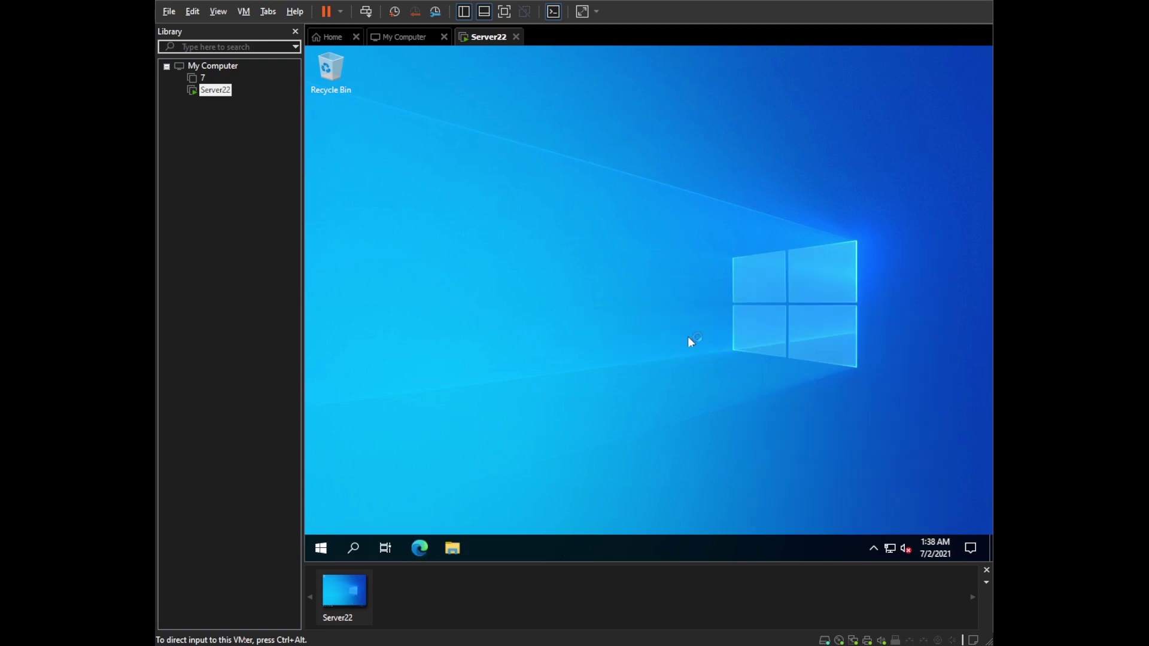
right_click(738, 542)
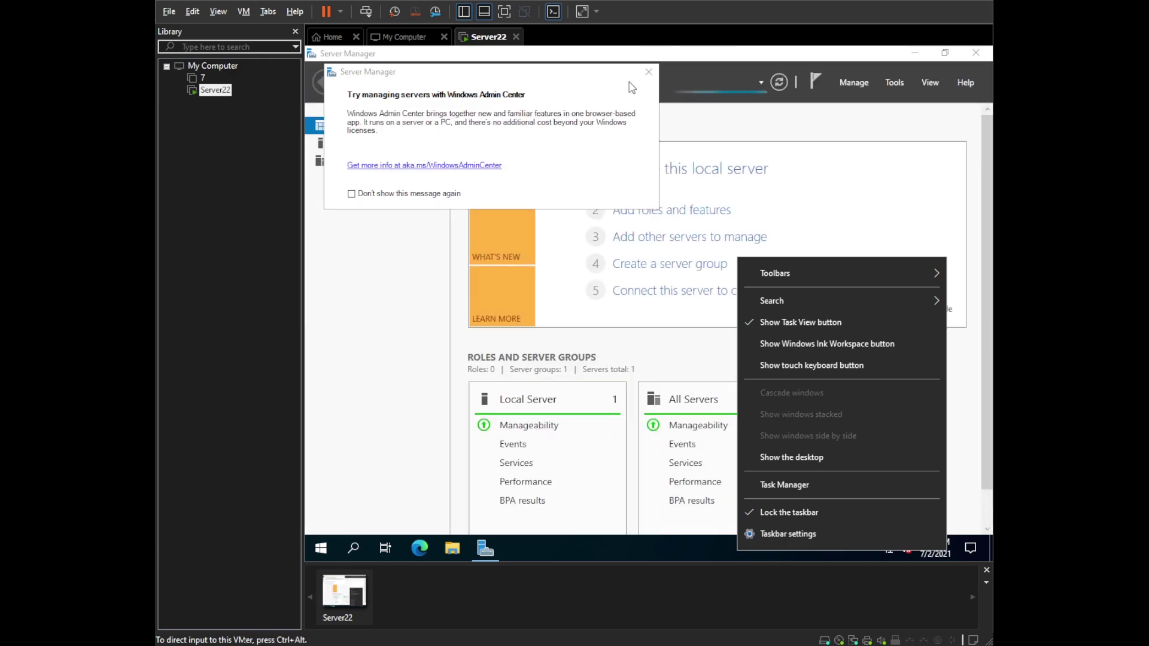
- Close the Windows Admin Center prompt, look over the Dashboard, and open Server Manager's Tools menu
click(645, 82)
click(644, 77)
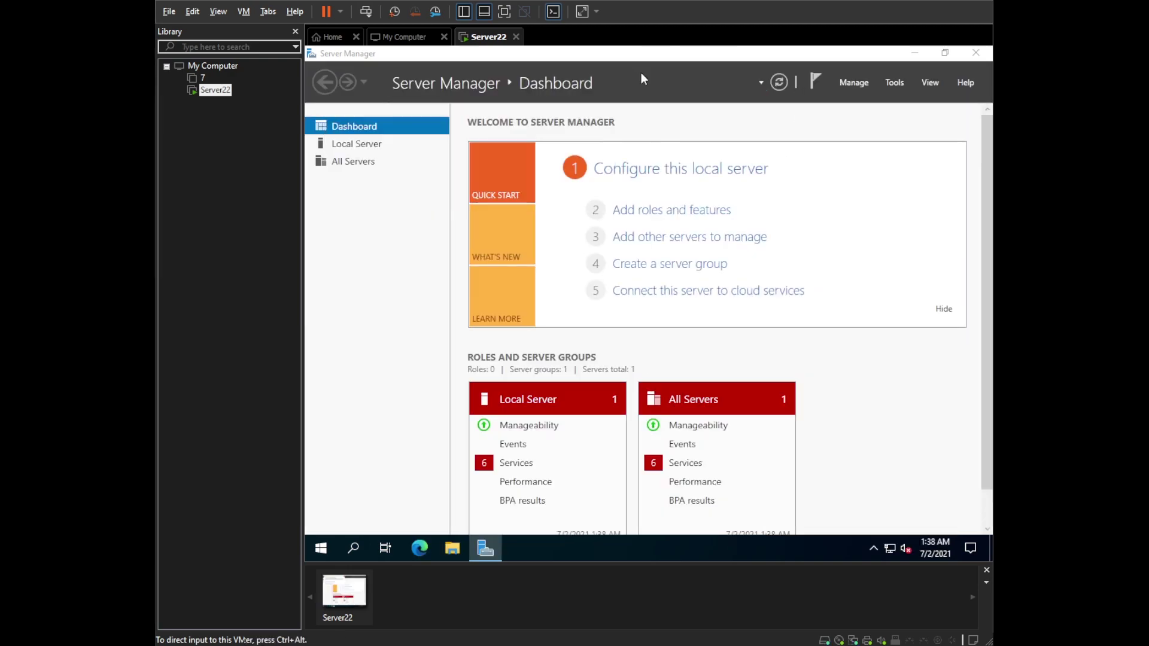
scroll(473, 374, down, 5)
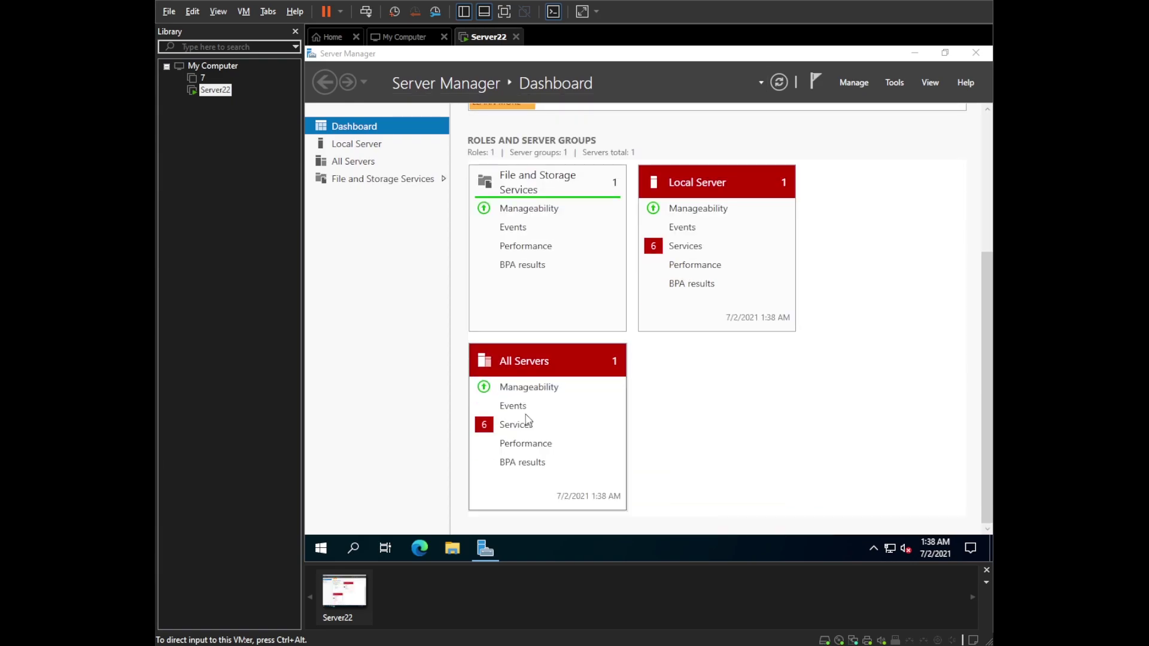
scroll(529, 418, up, 4)
scroll(526, 419, up, 1)
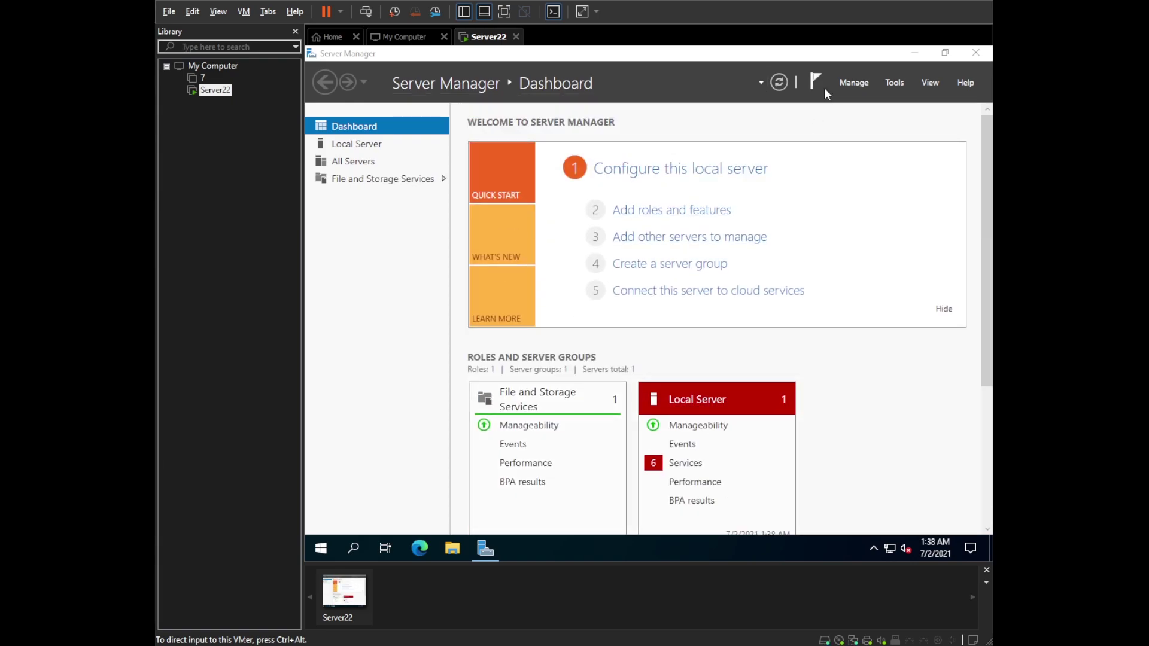
click(899, 81)
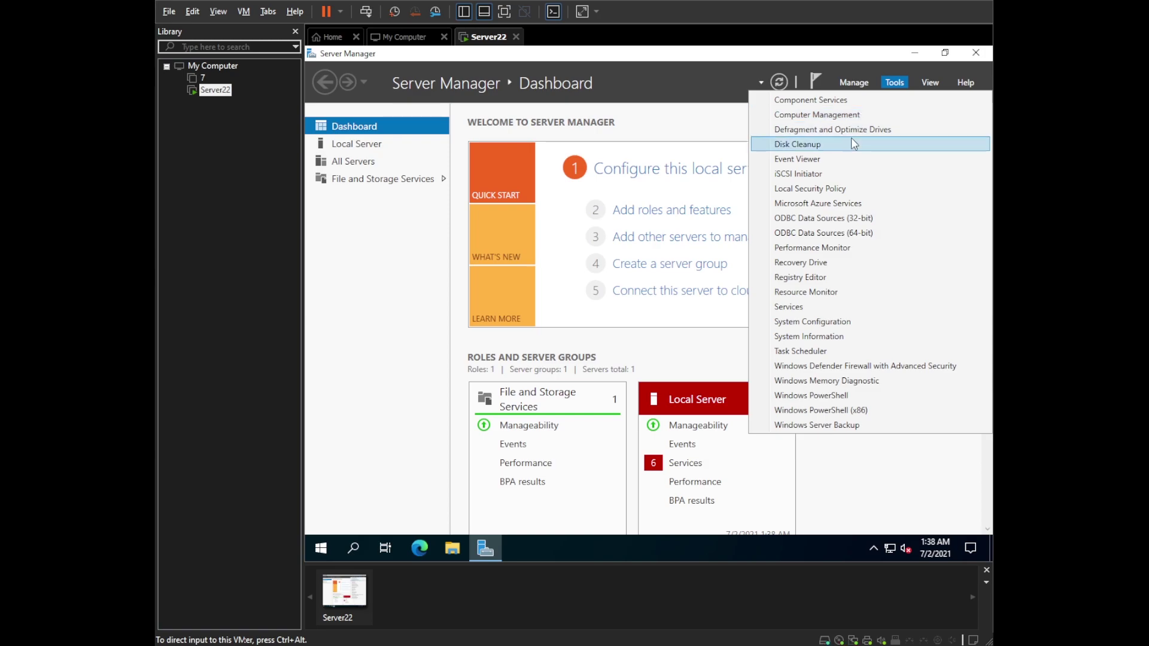
- Step through Add Roles and Features to server role selection, then cancel the wizard
click(862, 80)
click(853, 82)
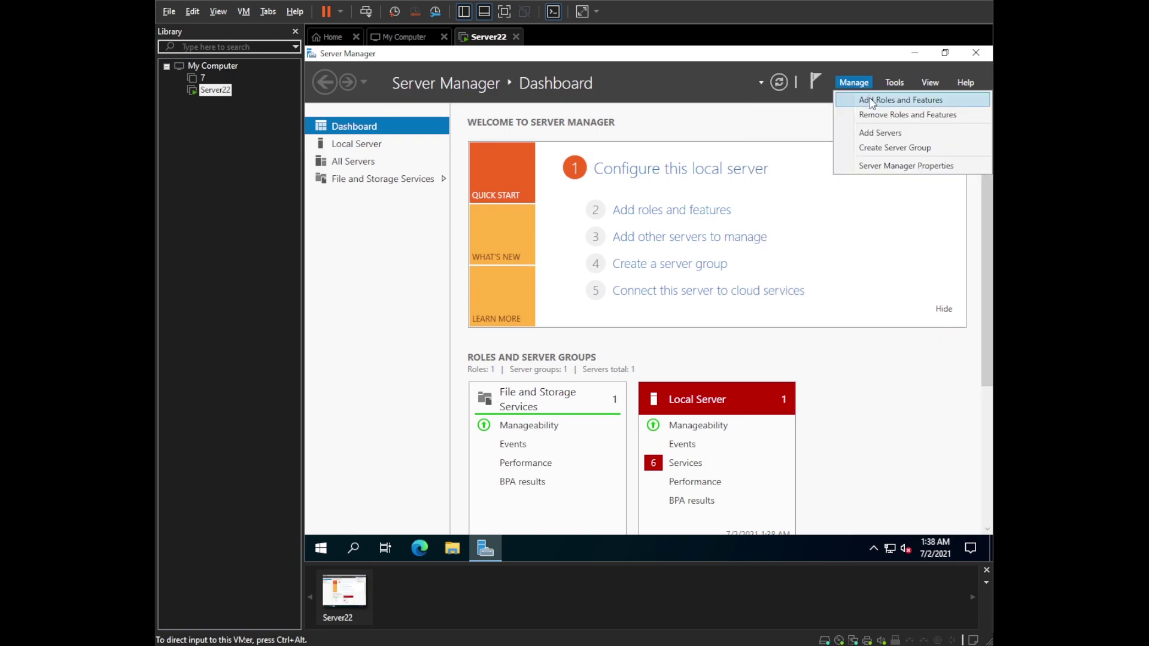
click(871, 101)
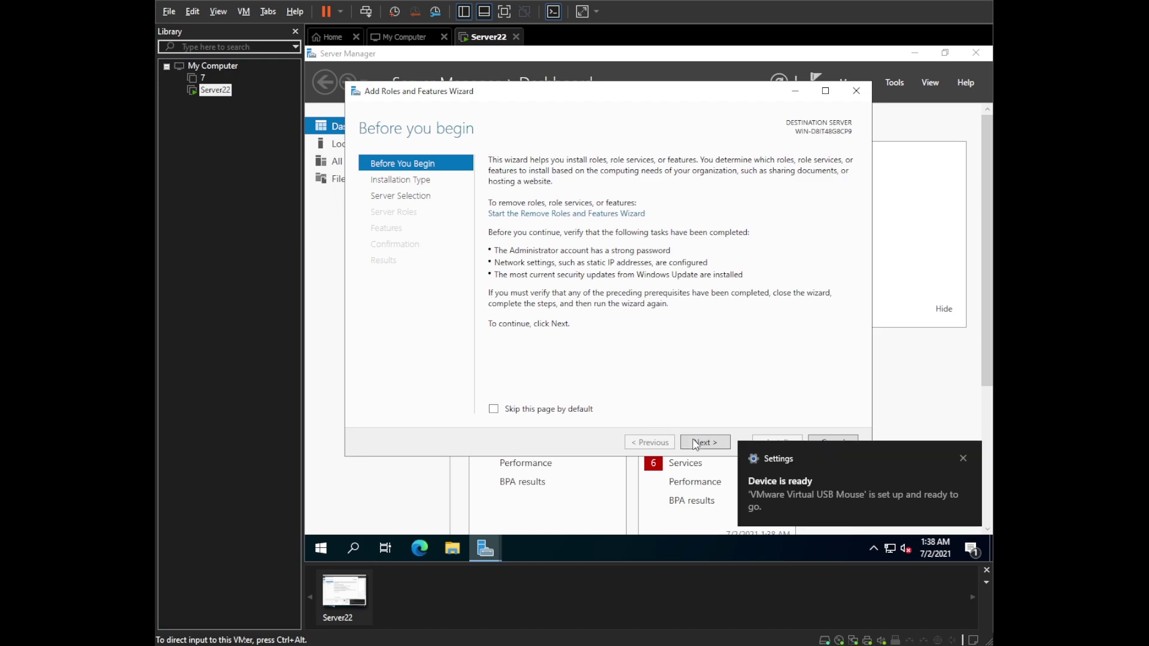
click(711, 444)
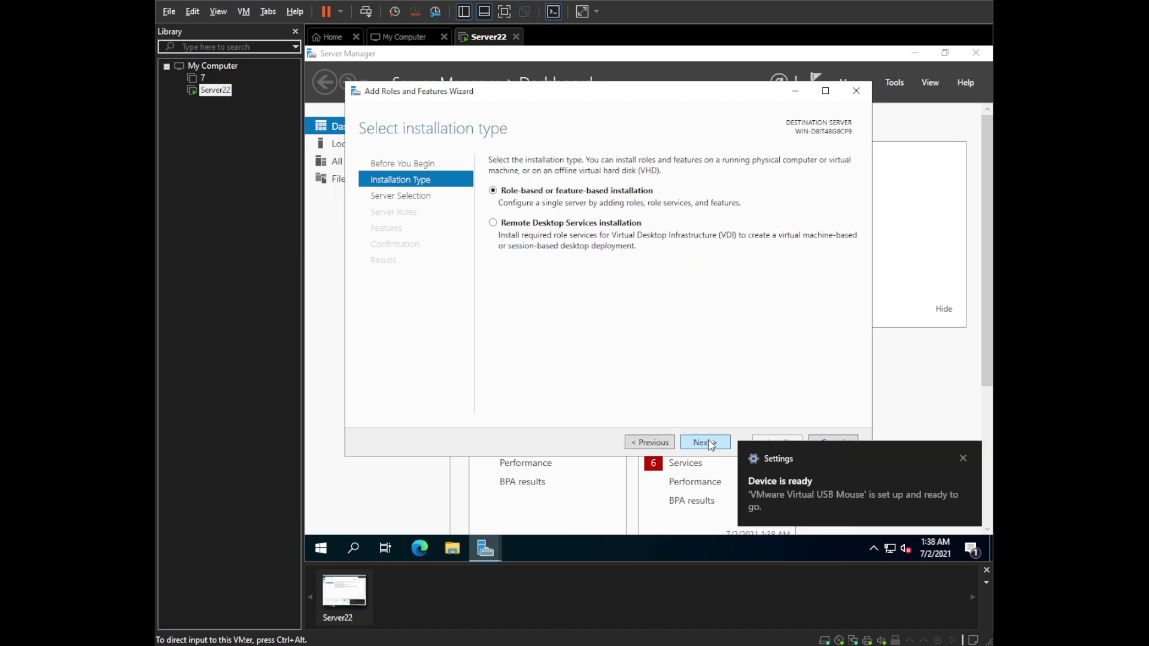
click(710, 444)
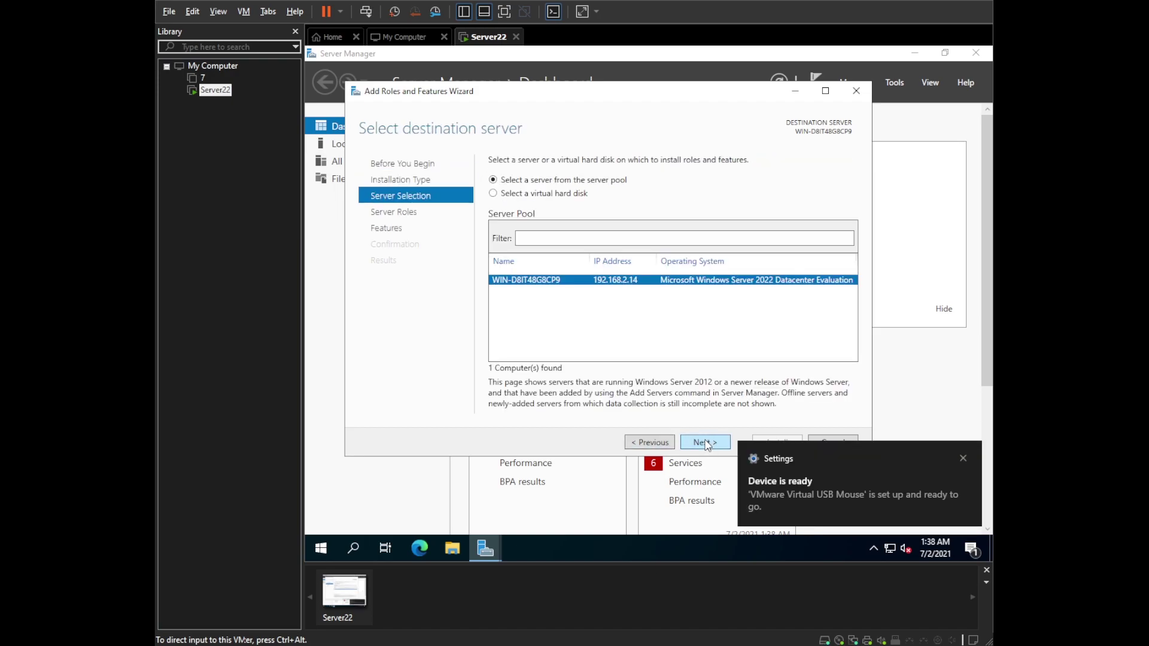
click(705, 443)
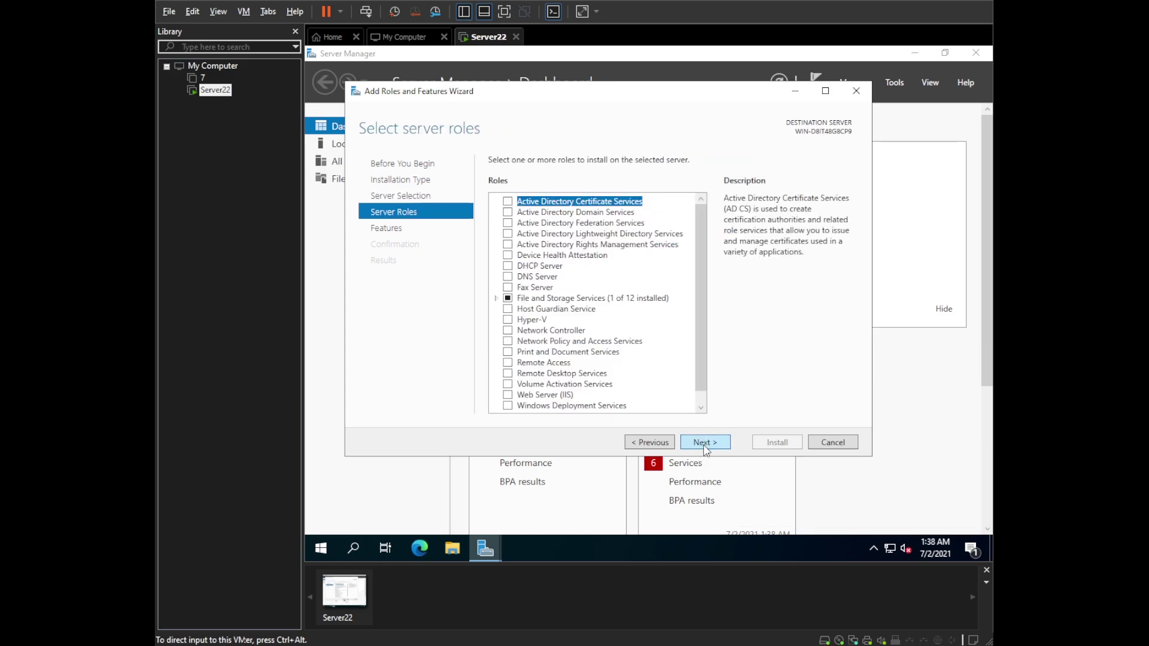
click(833, 442)
- Review Local Server properties and the All Servers list, then return to the Dashboard
click(395, 159)
click(368, 146)
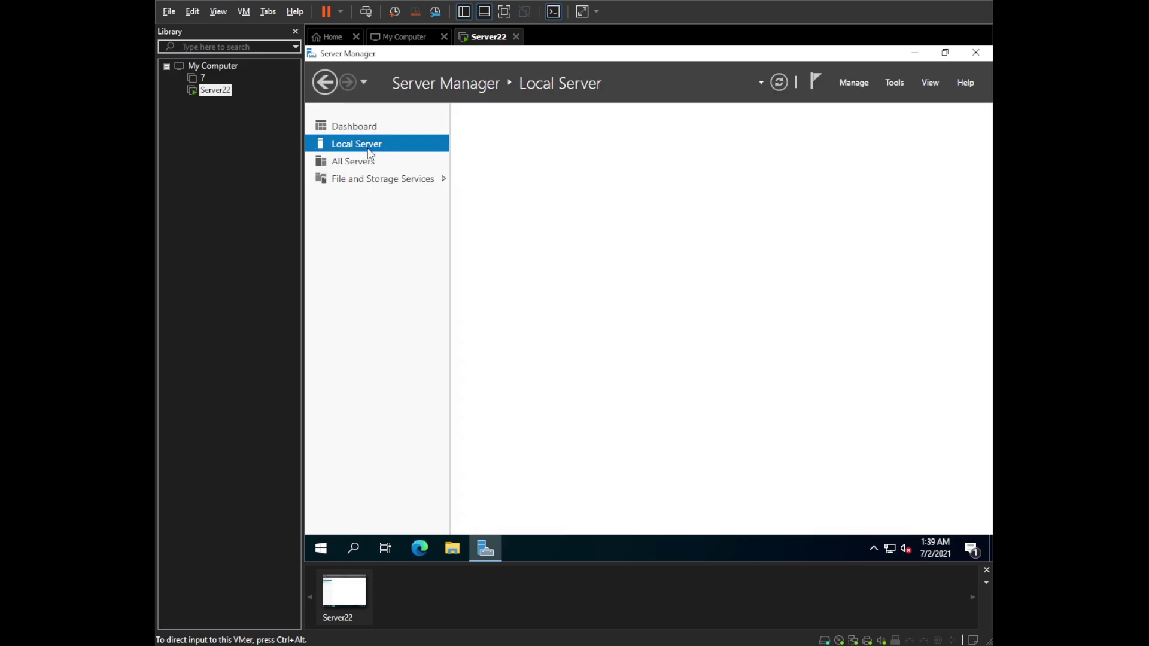
click(882, 365)
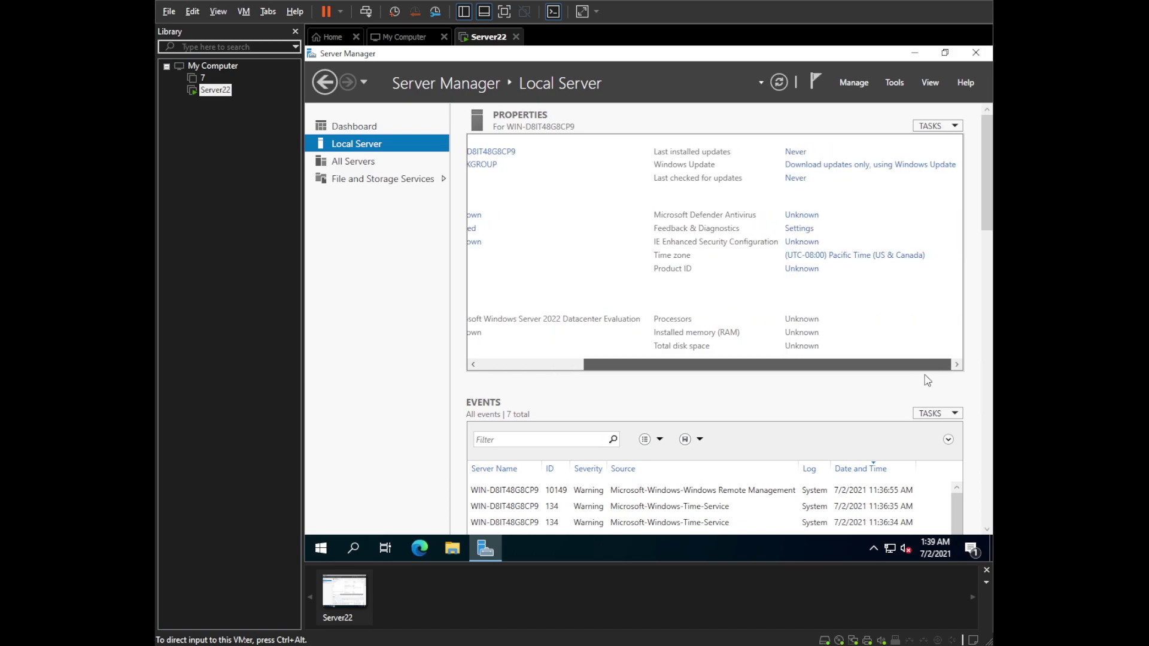
drag(881, 367, 778, 359)
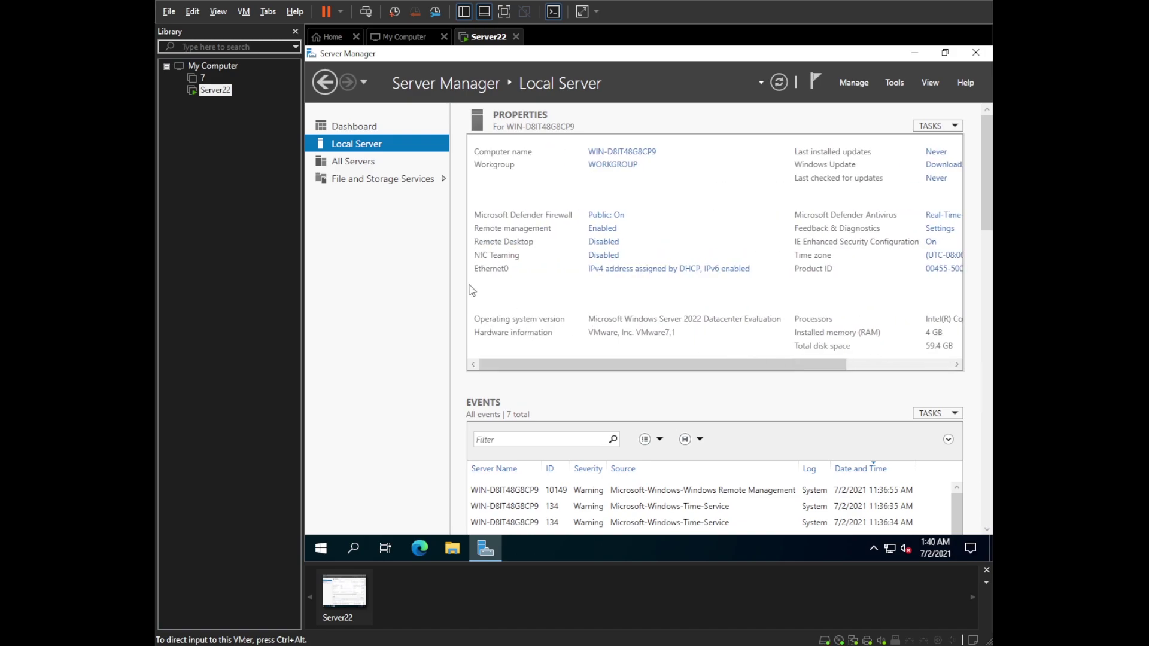
click(371, 162)
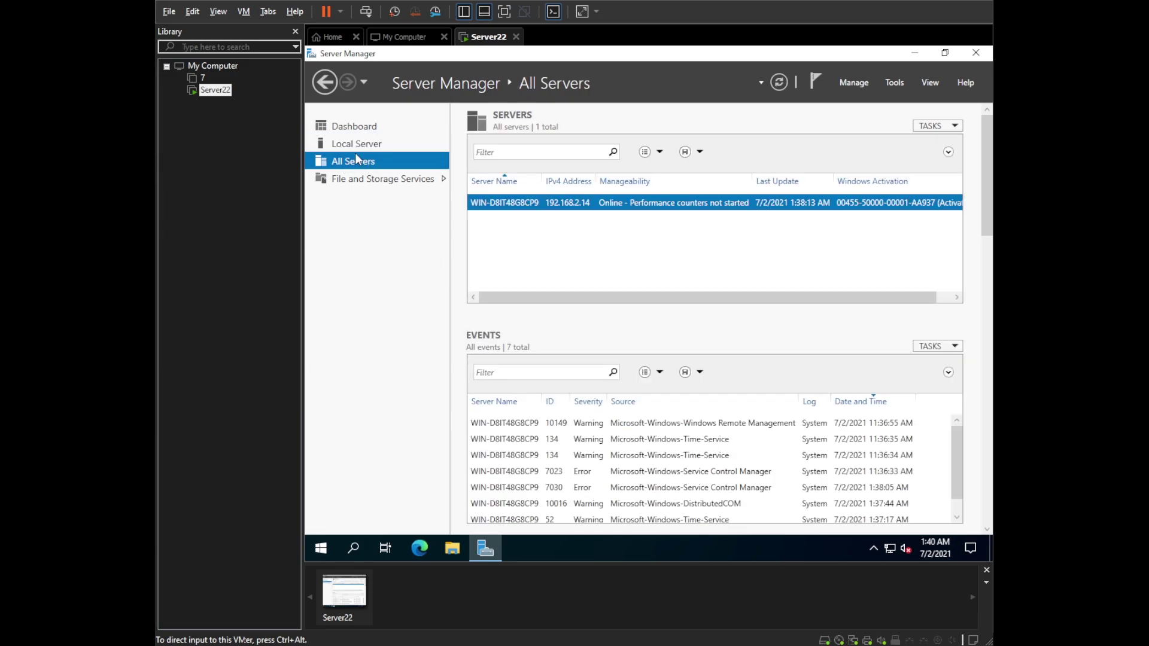
click(362, 127)
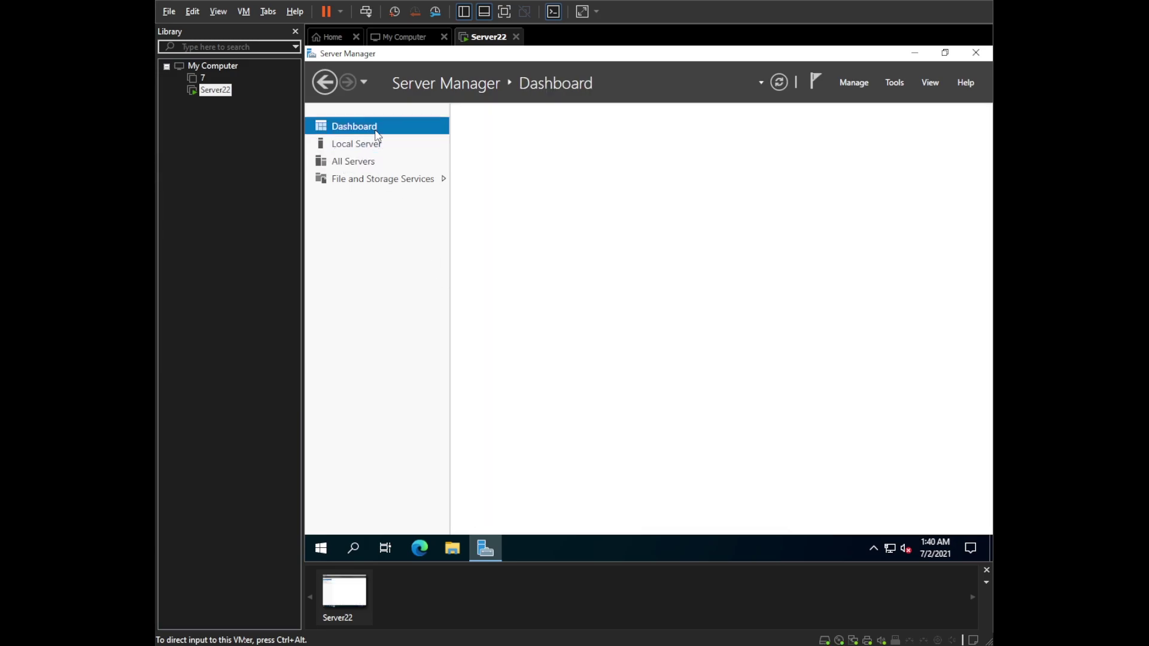
click(975, 53)
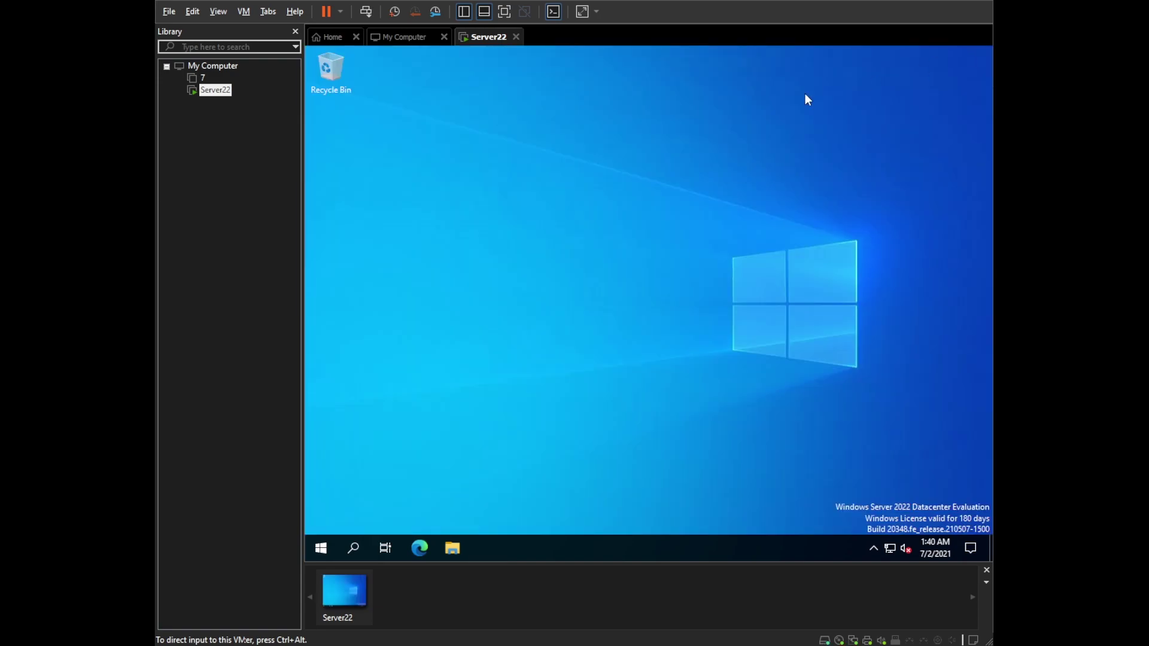
click(463, 549)
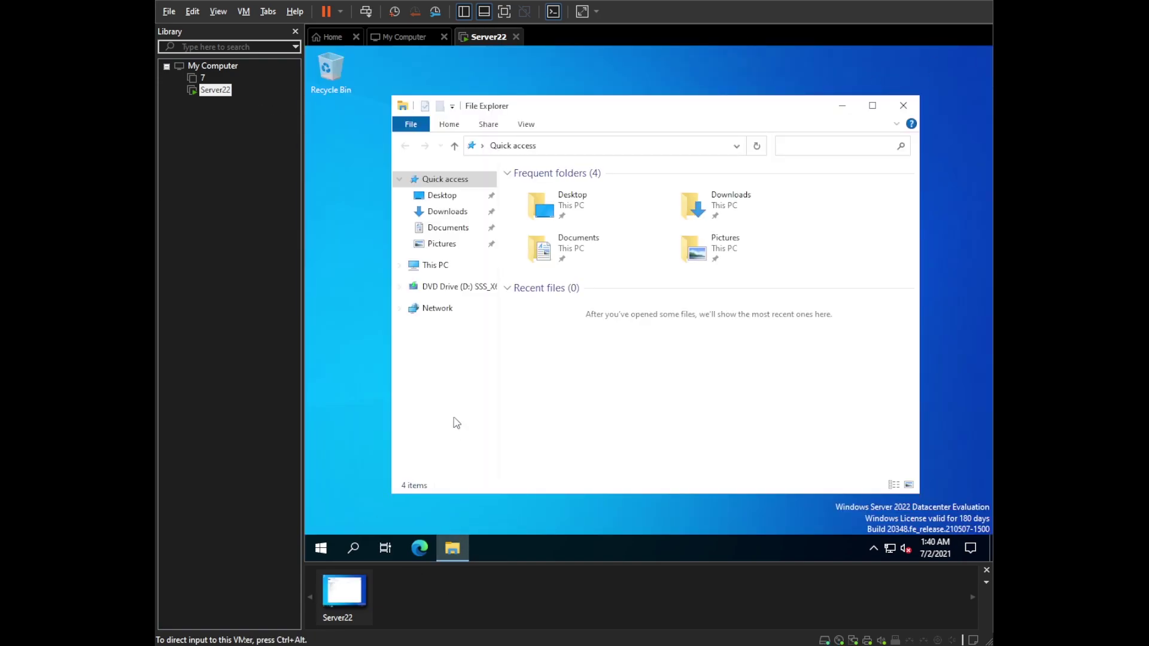
click(442, 265)
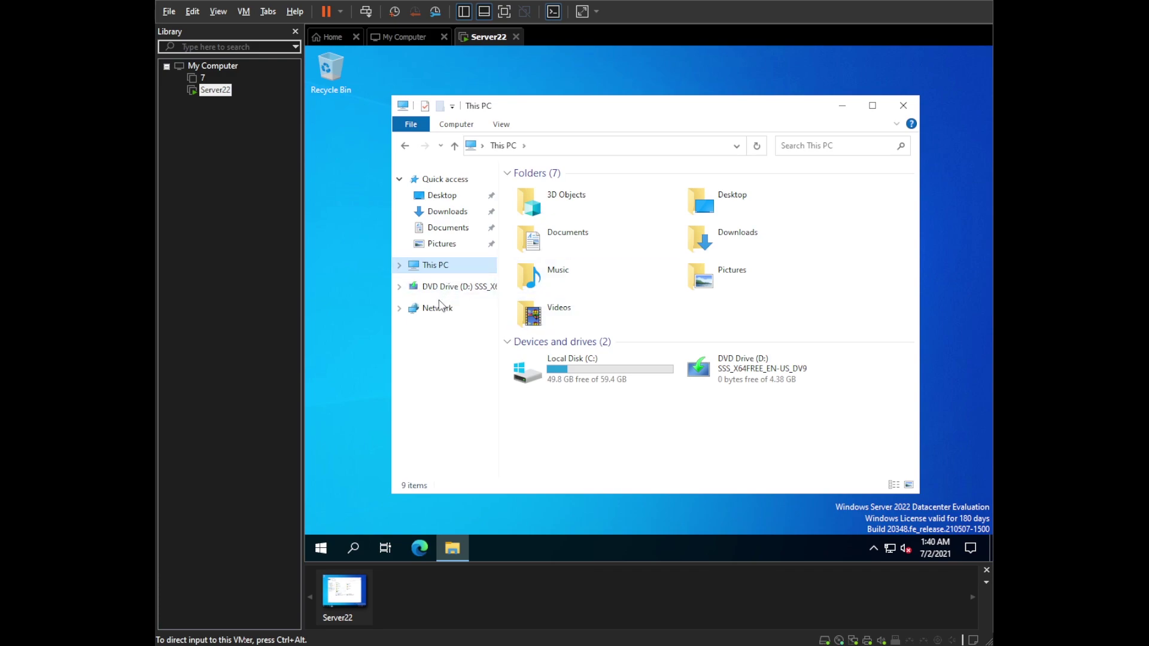
right_click(348, 333)
click(391, 461)
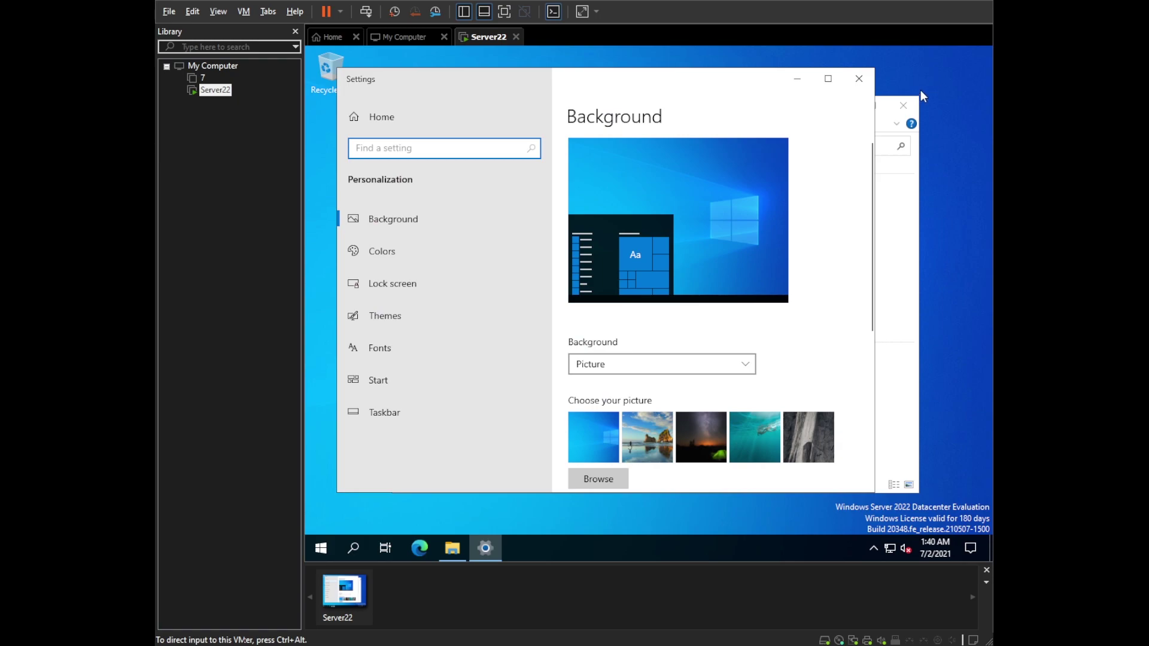
click(905, 106)
click(905, 107)
drag(707, 90, 726, 84)
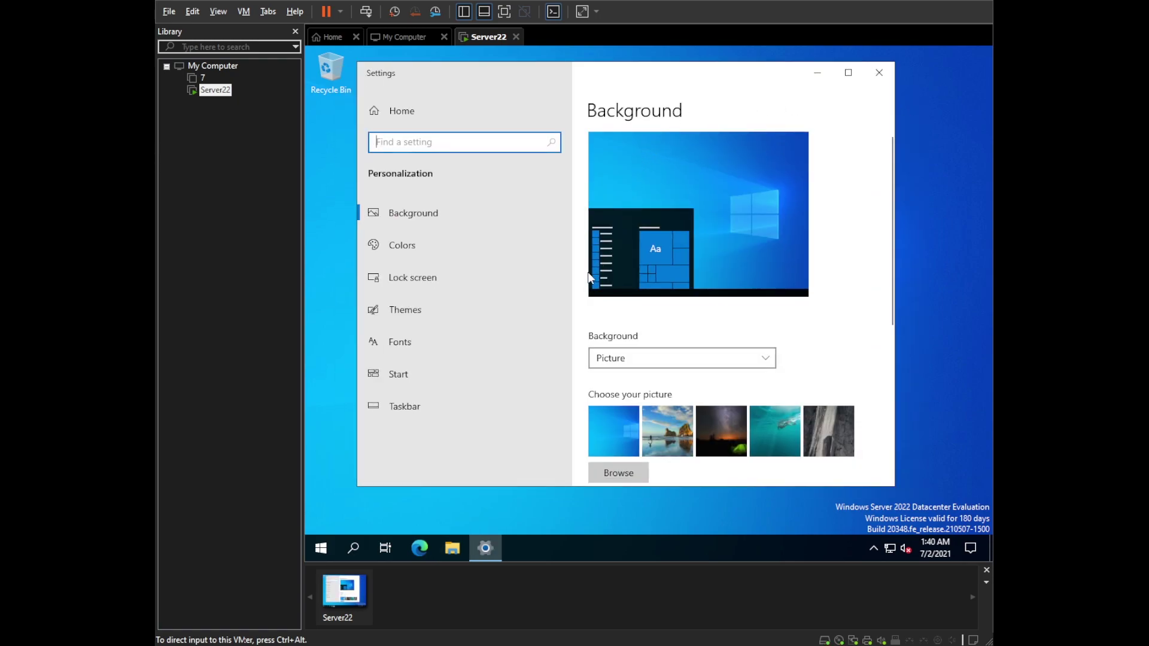
click(879, 73)
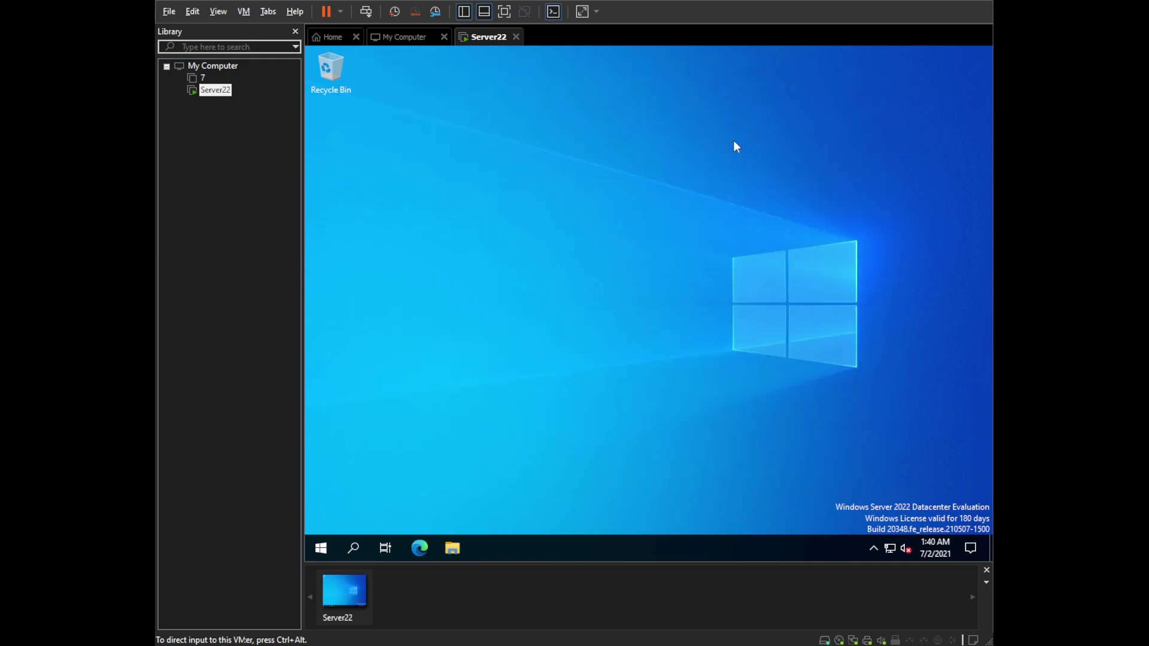
- Open This PC's Properties and review About specs: Datacenter Evaluation, version 21H2, build 20348.1
click(453, 548)
right_click(446, 272)
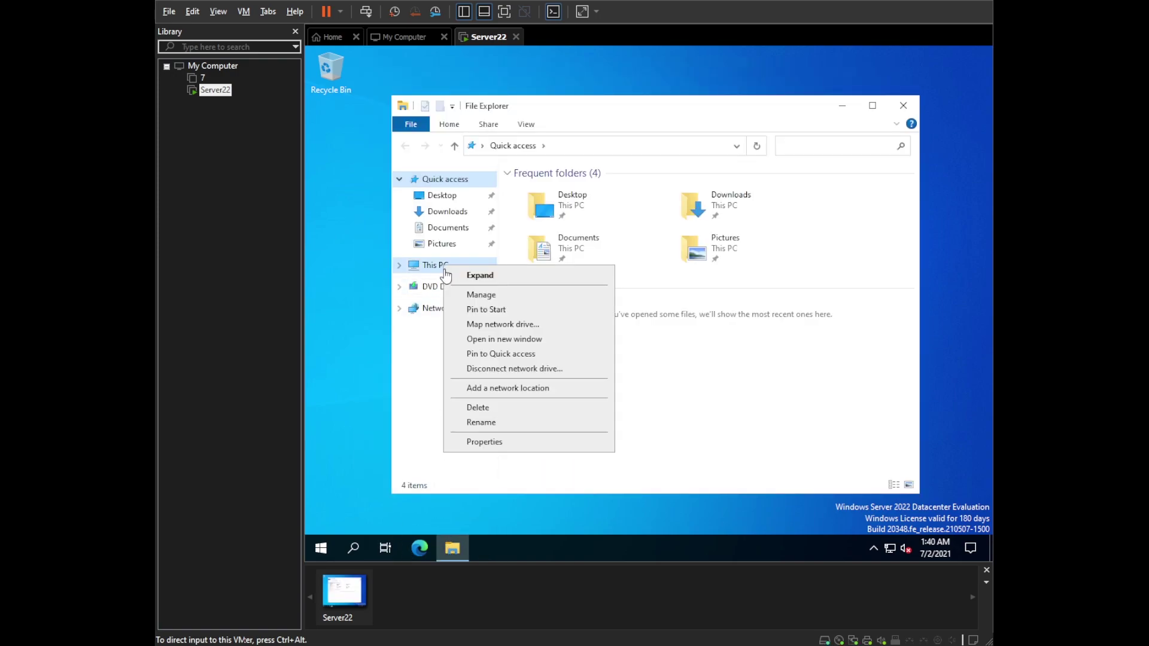
click(489, 441)
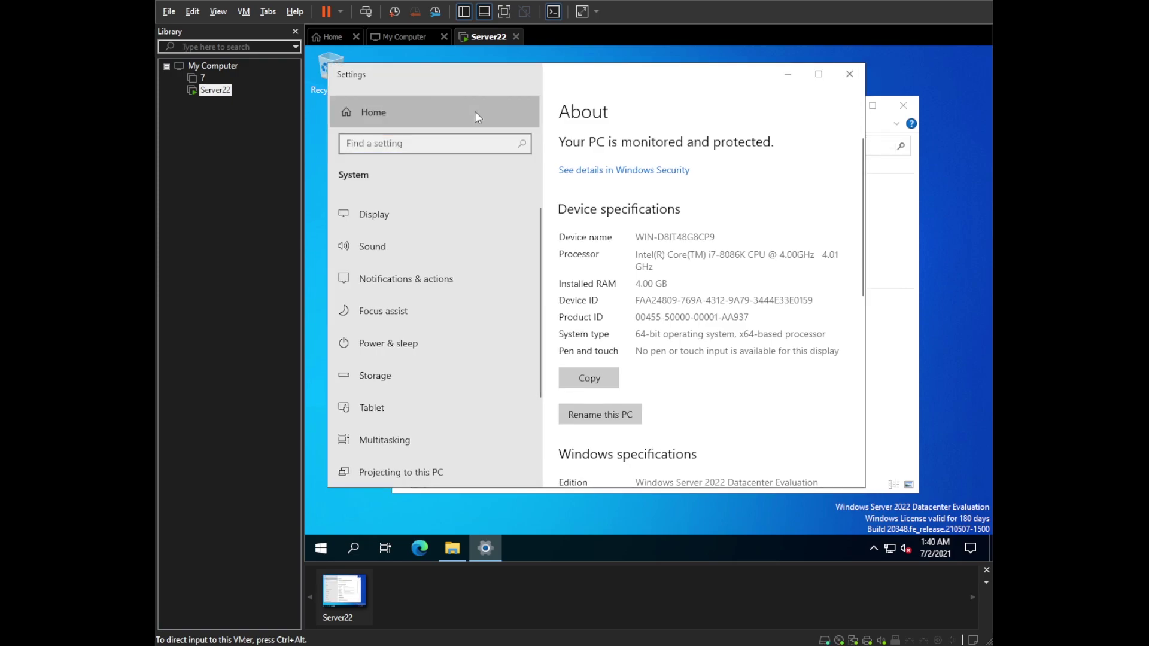
click(475, 111)
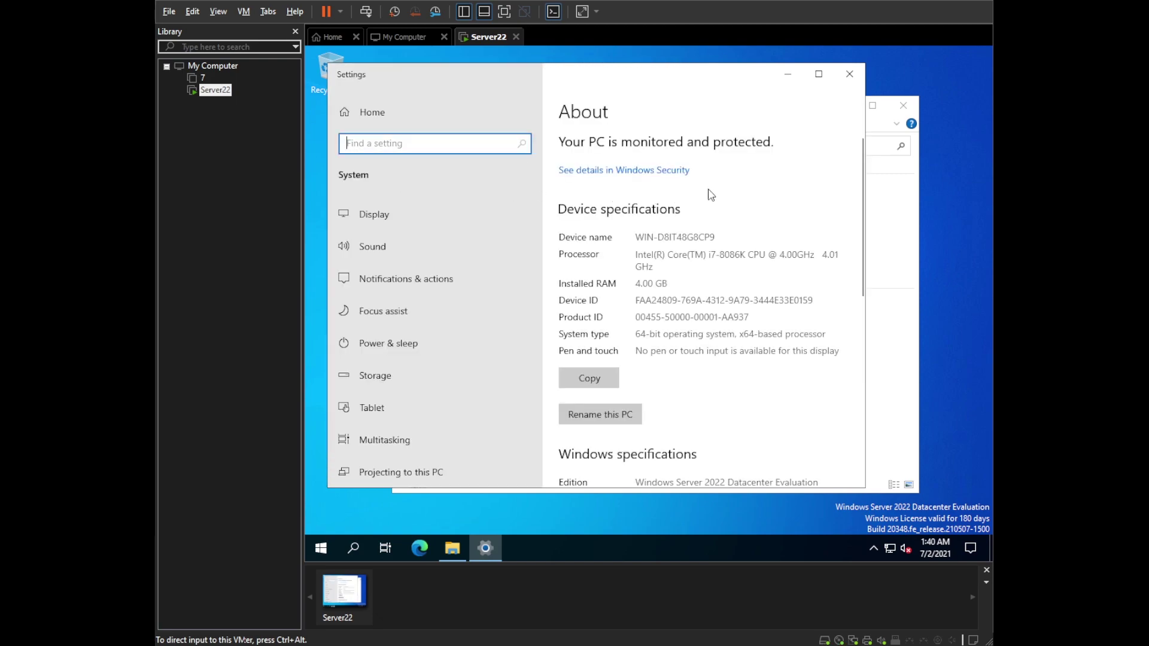
scroll(711, 195, down, 5)
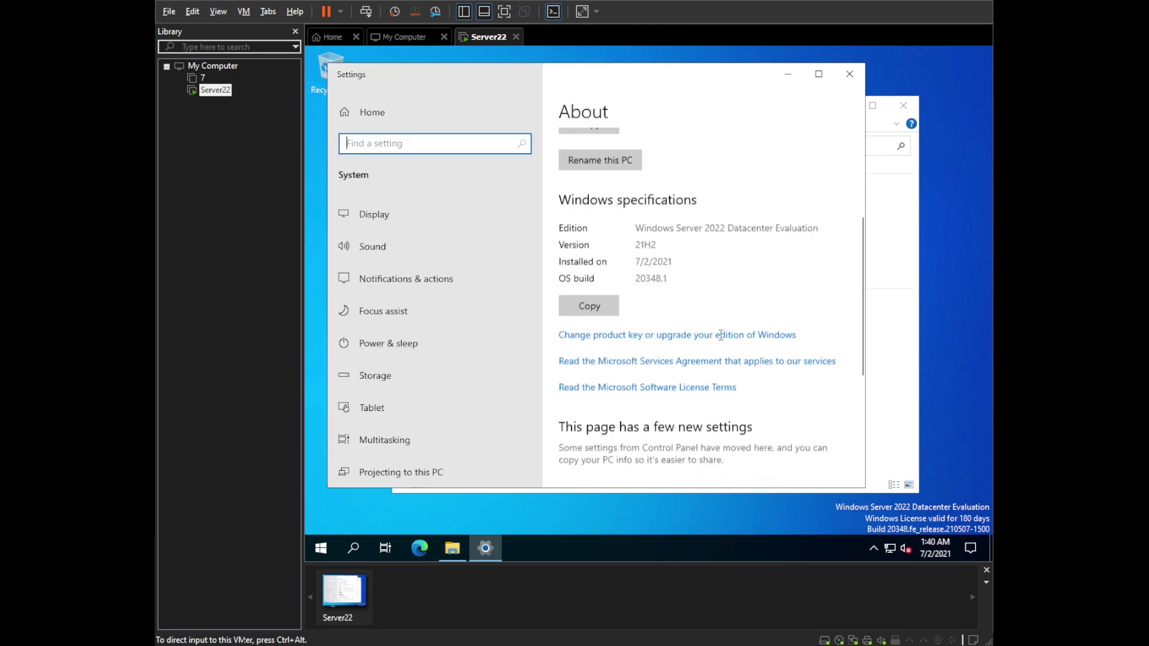
scroll(691, 270, up, 2)
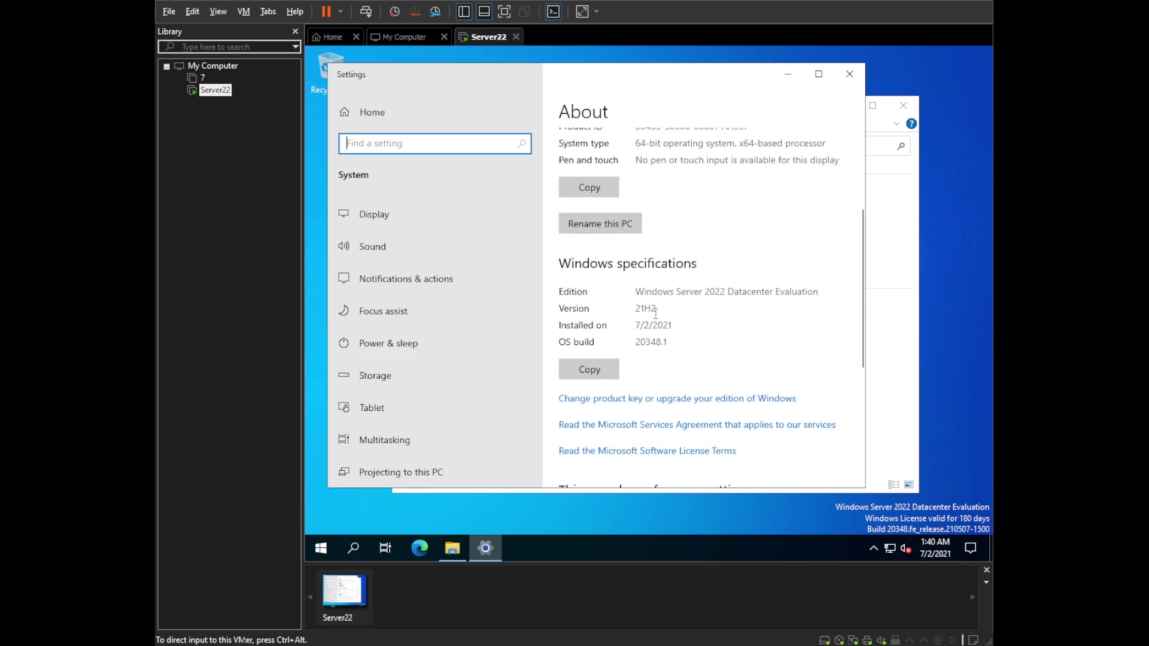
scroll(690, 306, up, 2)
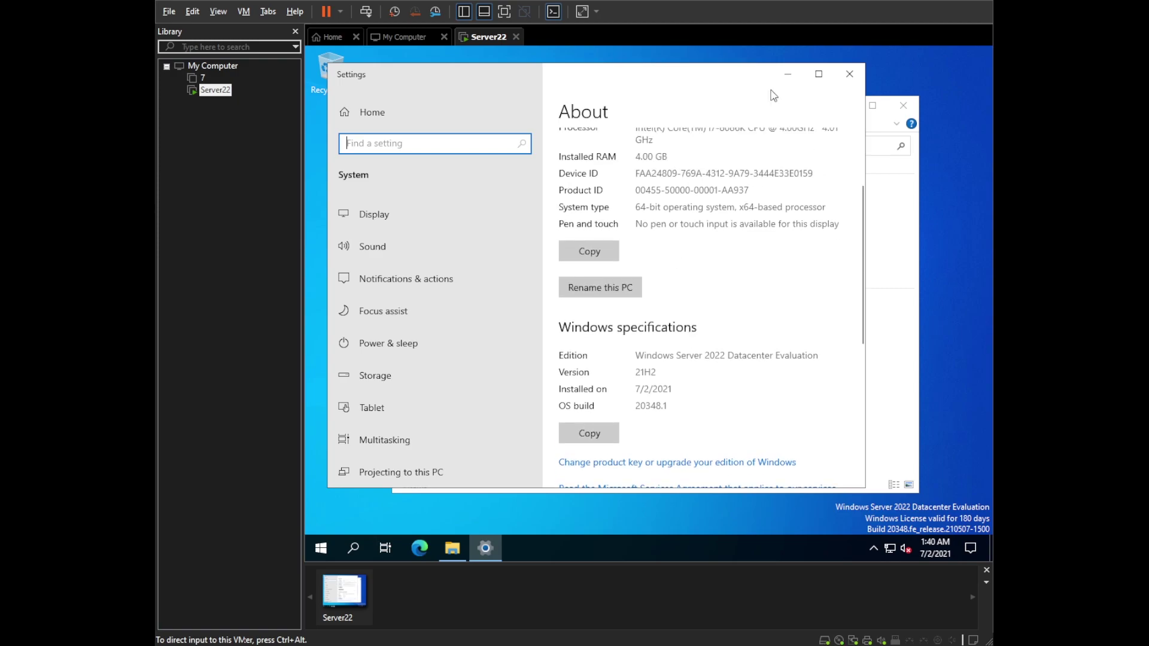
scroll(739, 289, up, 4)
scroll(661, 373, down, 8)
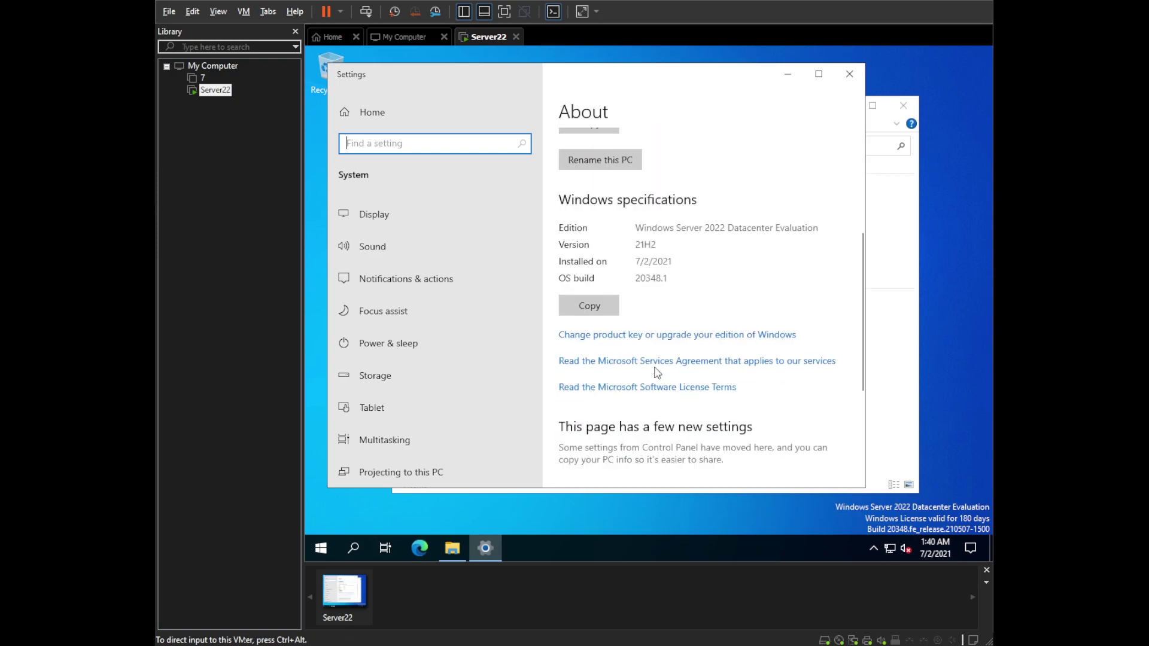
scroll(661, 373, up, 6)
- Visit the Sound page, then go back to the Windows Settings home page
click(377, 247)
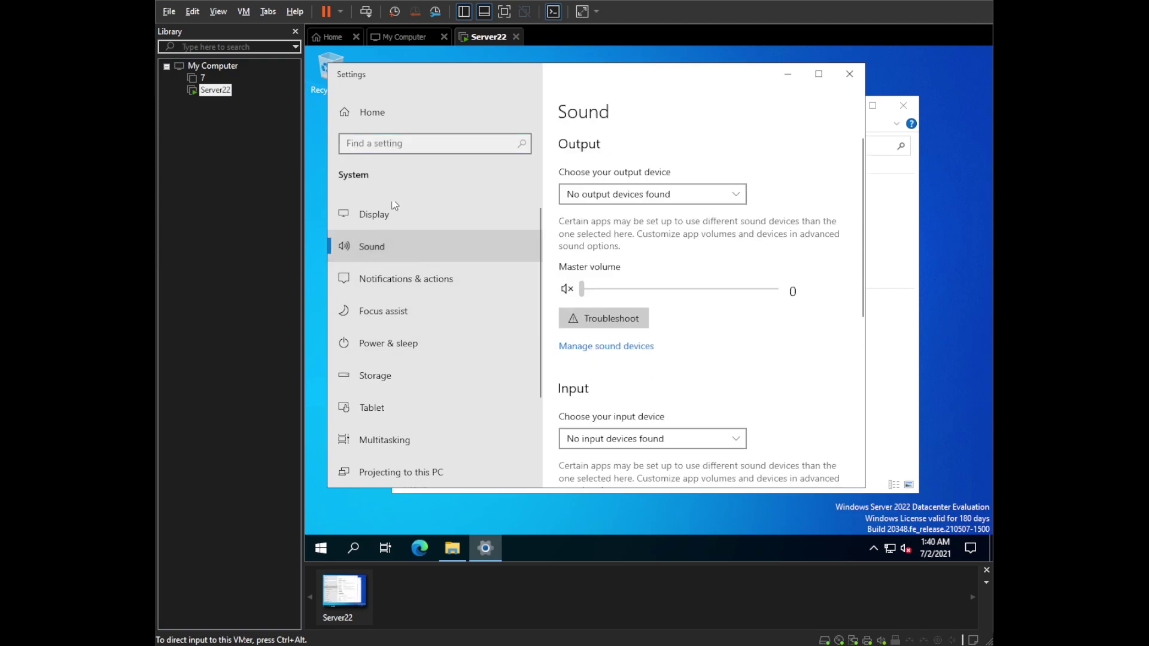
click(386, 106)
scroll(749, 334, down, 3)
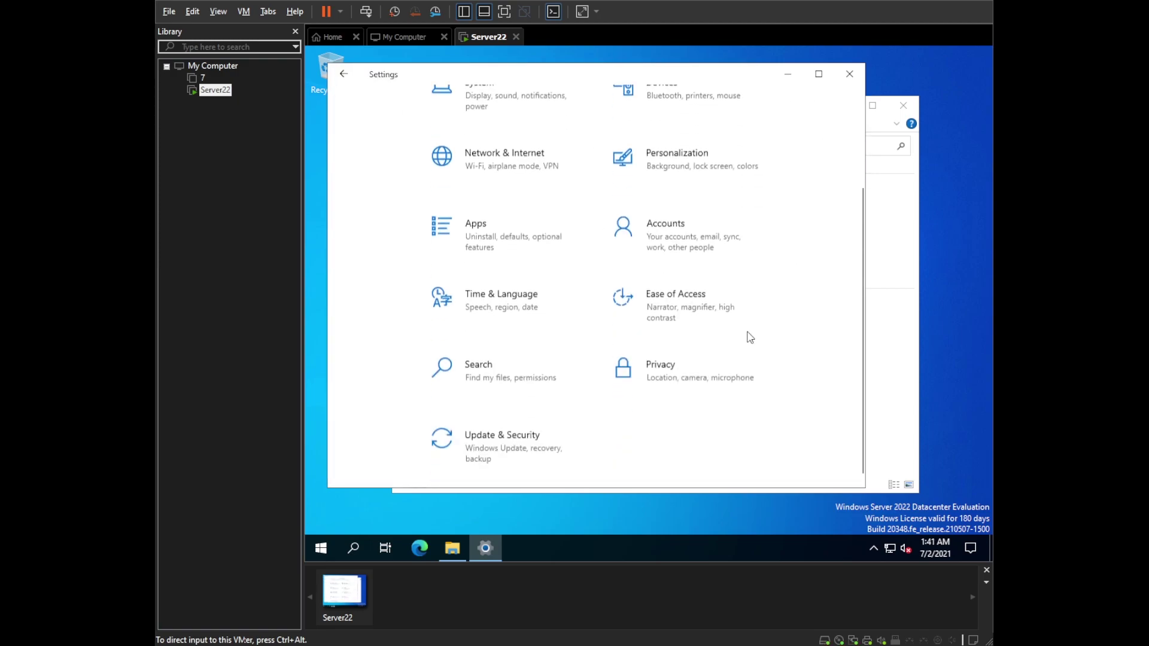
scroll(731, 269, up, 3)
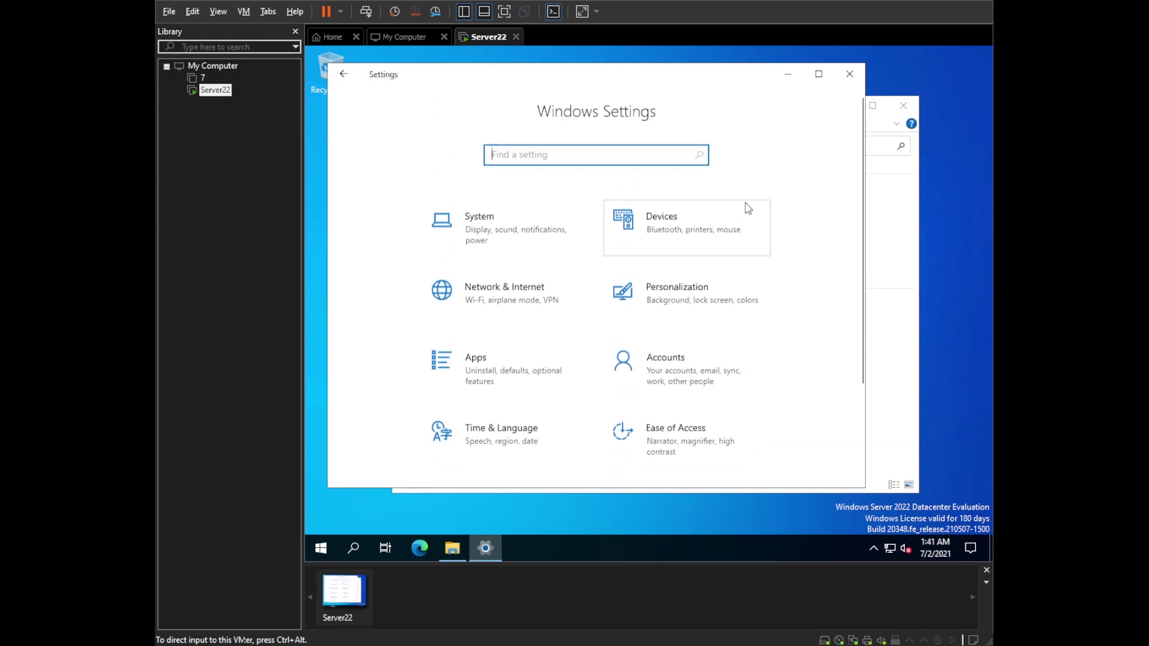
- Close the Settings and File Explorer windows in the Server22 guest
click(851, 74)
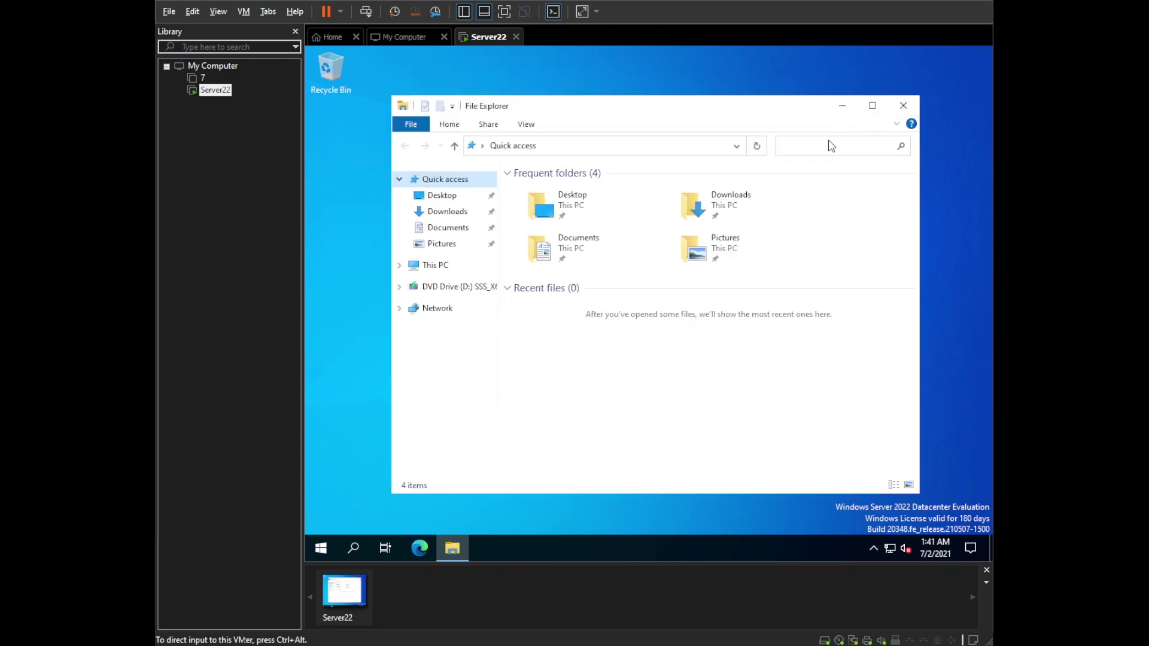
click(903, 107)
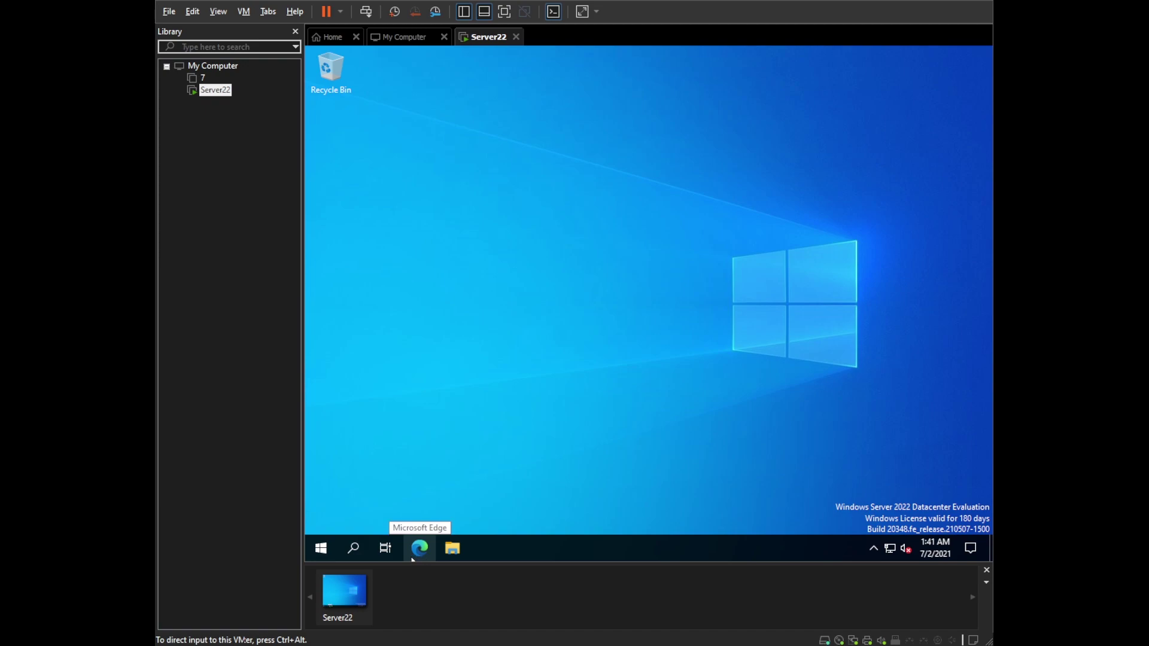
- Browse the guest Start menu's installed apps, dismiss it, and release input with Ctrl+Alt
click(322, 549)
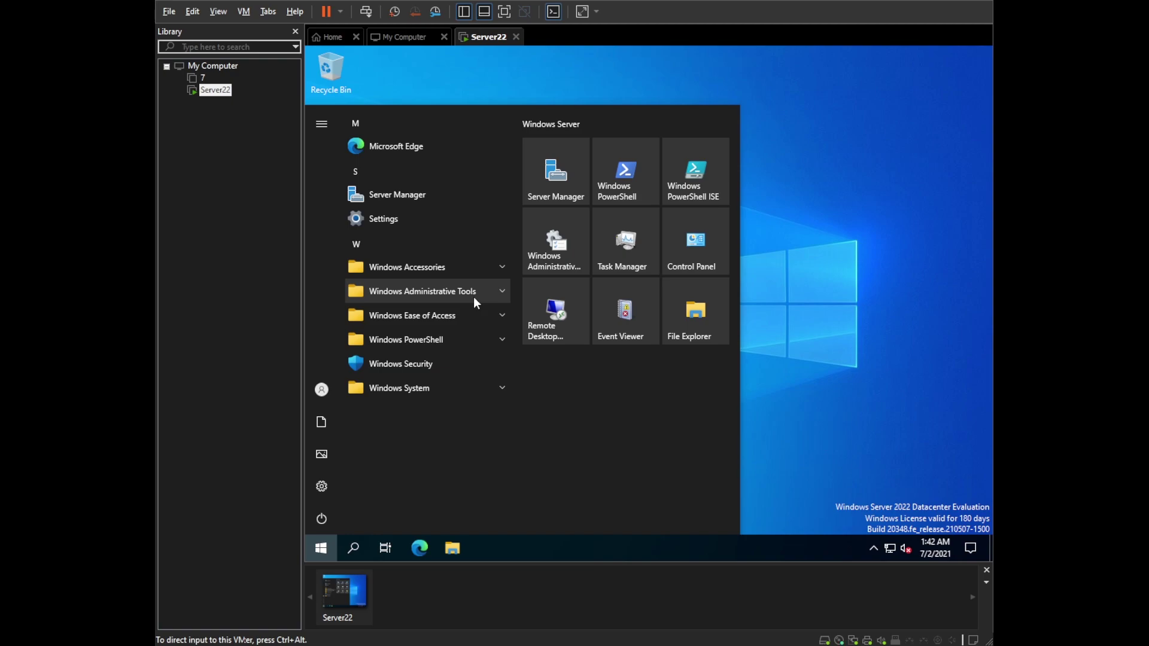
click(879, 177)
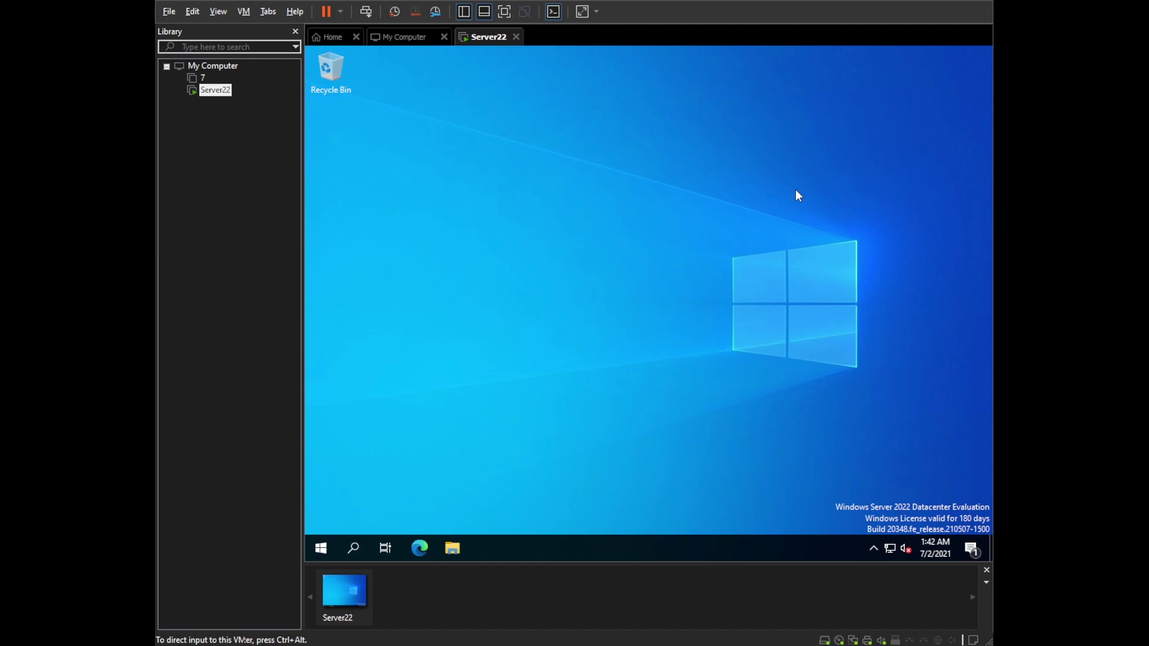
key(ctrl+alt)
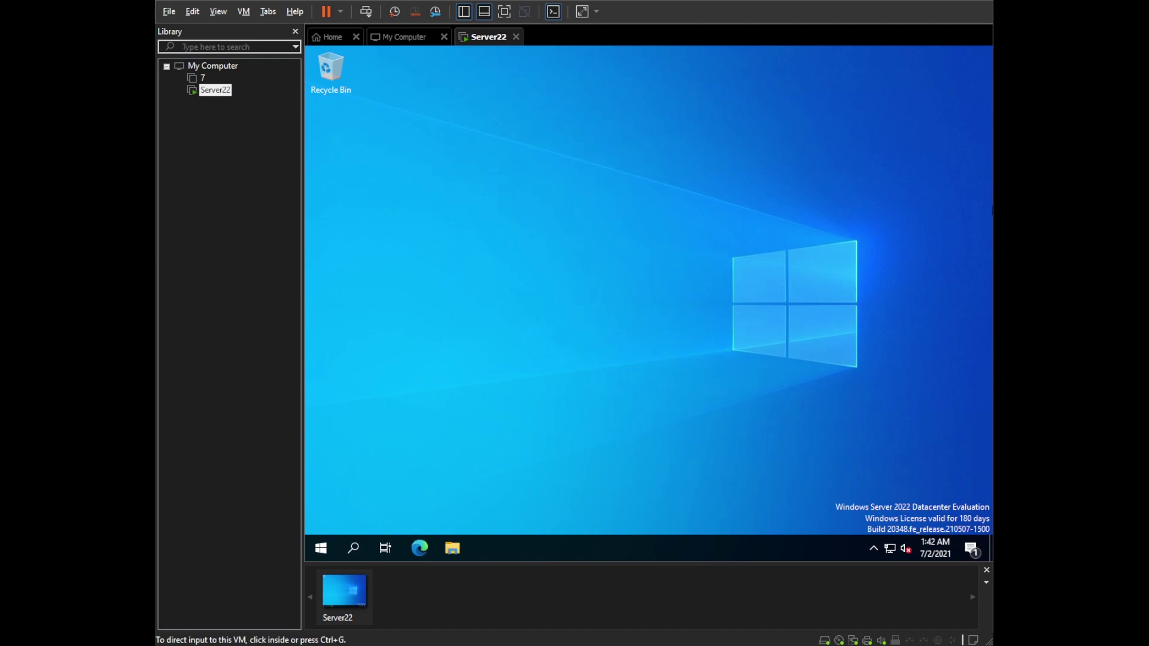